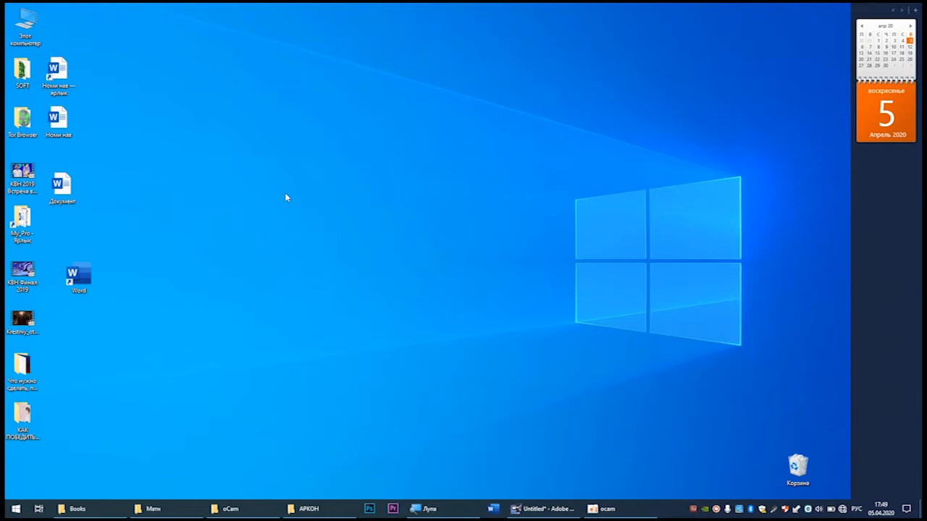
Open the Word document "Намунаи мактуб-Word" from the My_Pro\Информатика\Задачи folder on drive Data (F:)
double_click(25, 25)
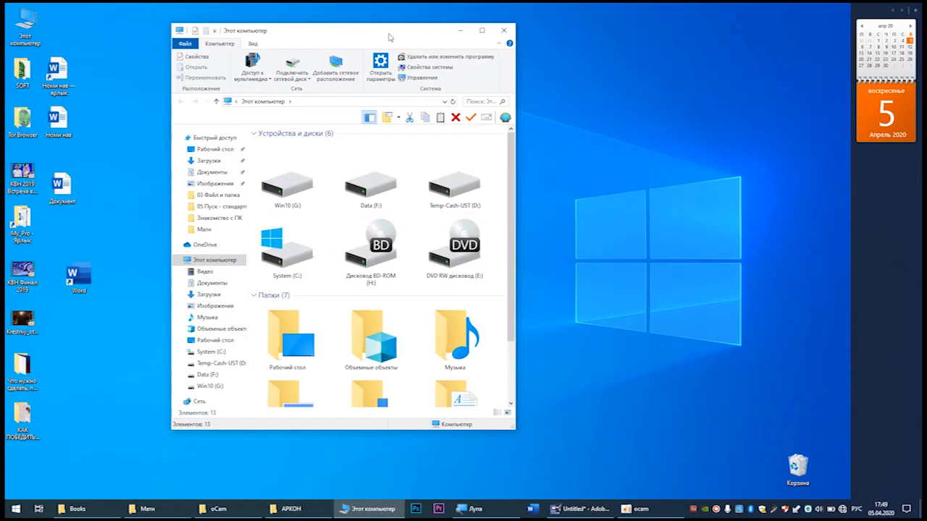
double_click(373, 187)
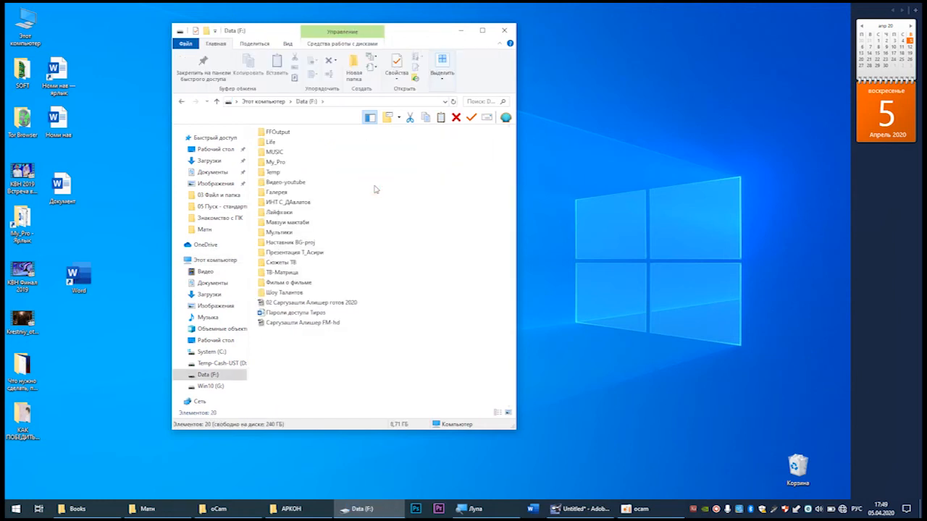
click(284, 163)
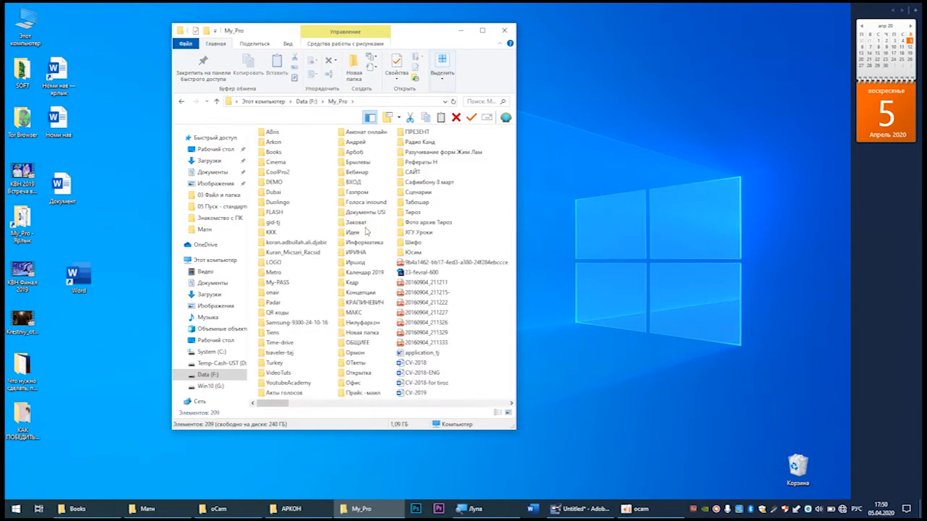
double_click(363, 242)
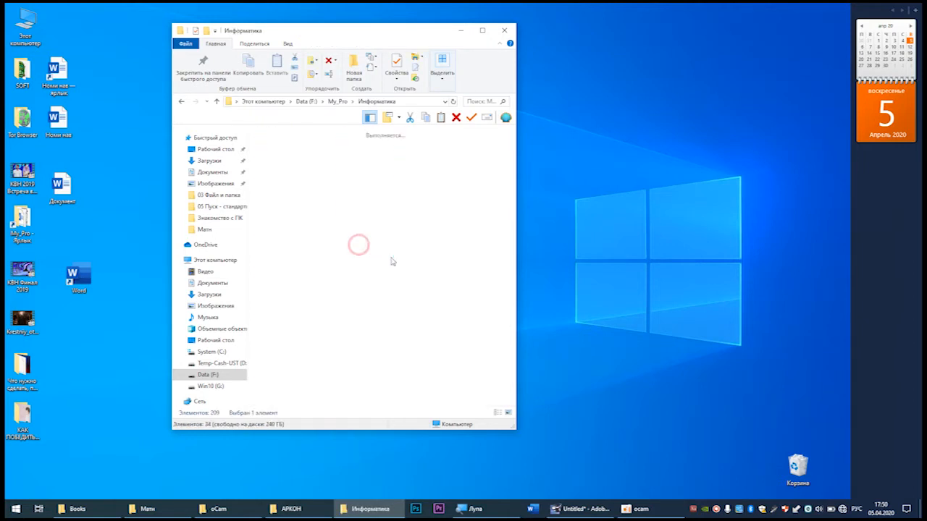
double_click(282, 165)
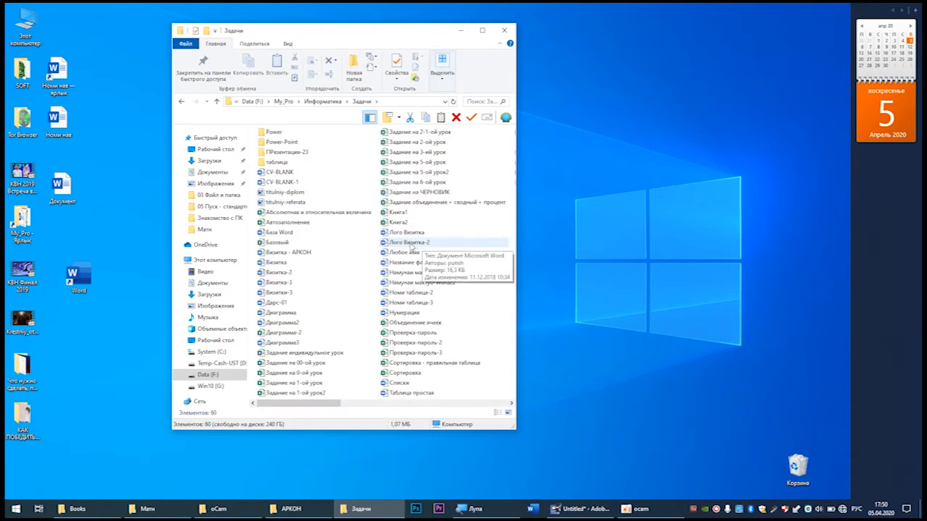
click(410, 243)
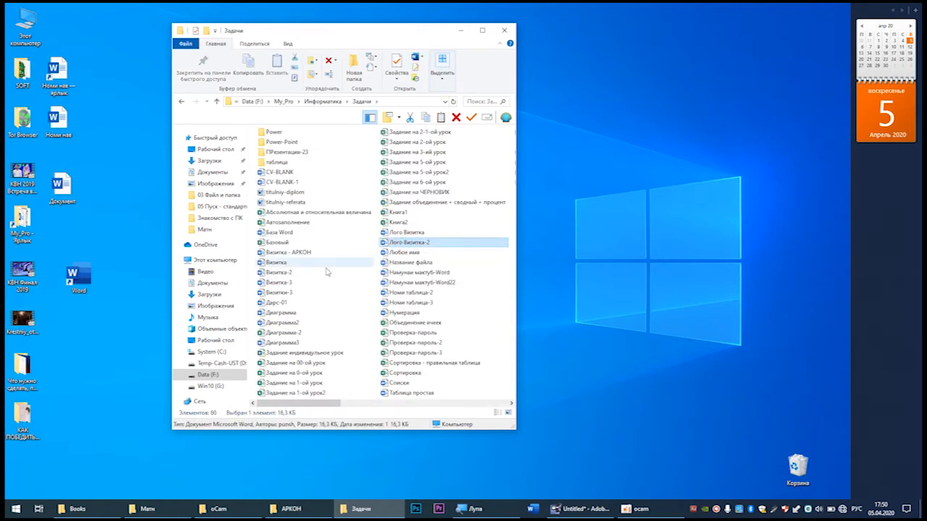
double_click(409, 273)
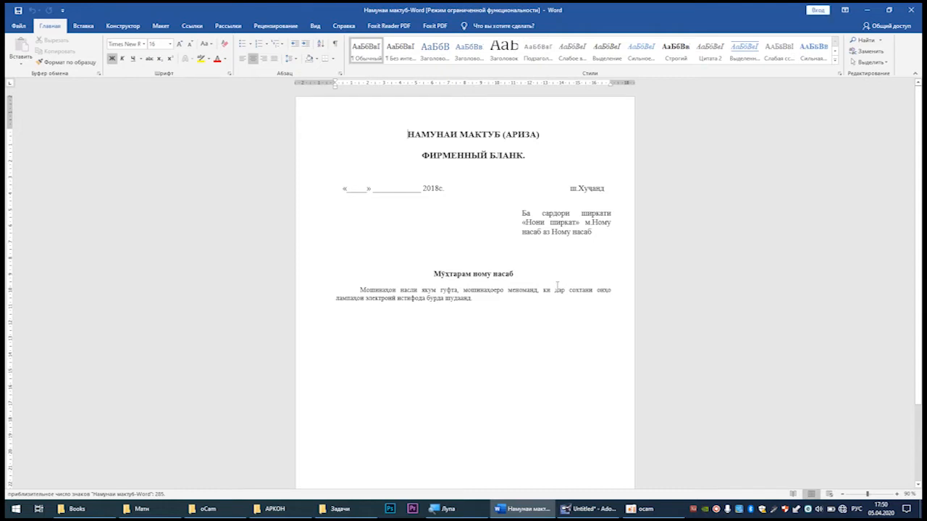
View the sample letter at 130% and 100% zoom, then in the multiple-pages and page-width views
ctrl+scroll(557, 286, up, 4)
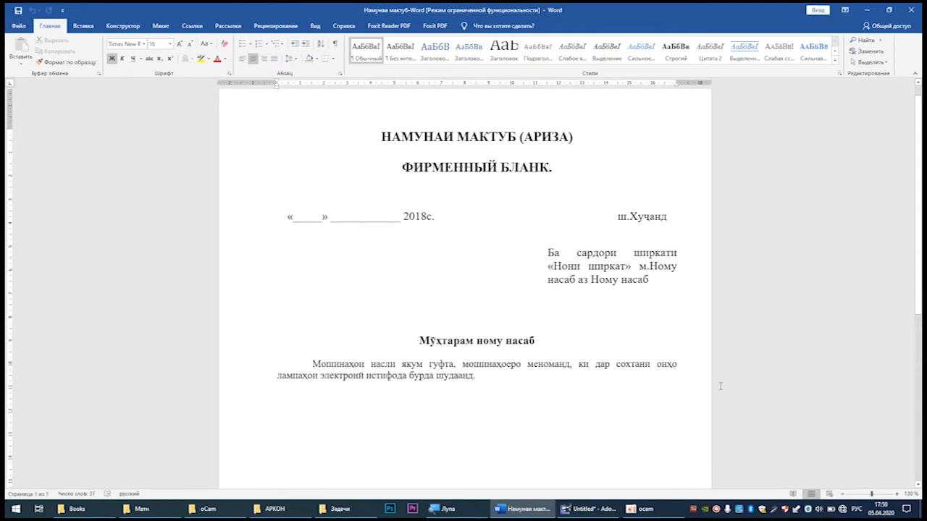
drag(871, 494, 870, 496)
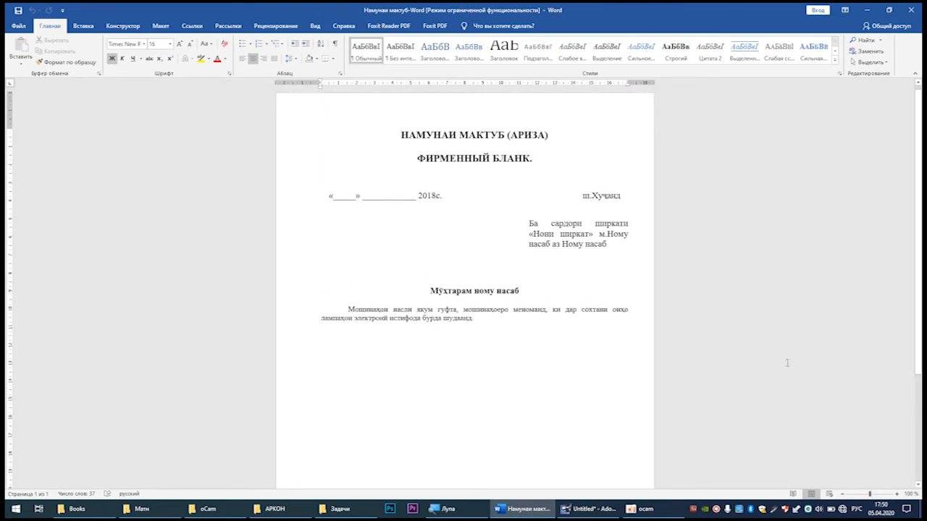
click(316, 27)
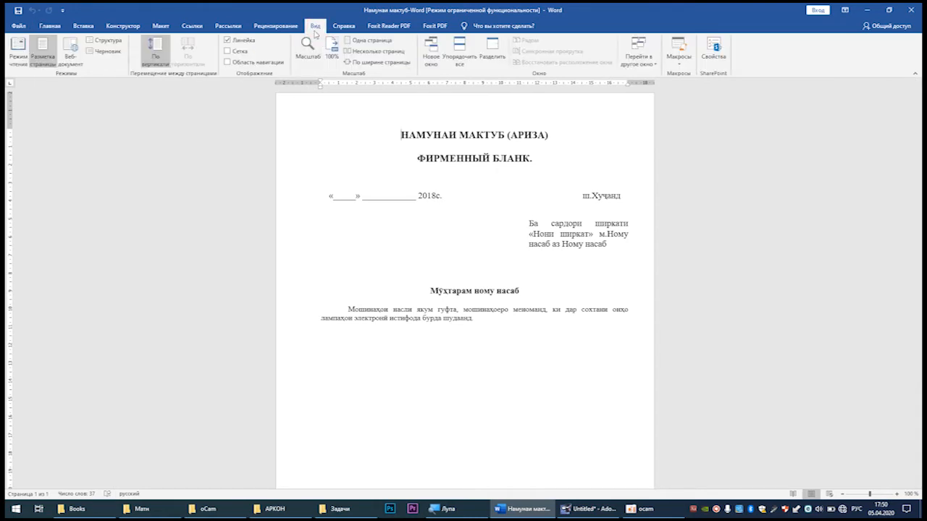
click(372, 51)
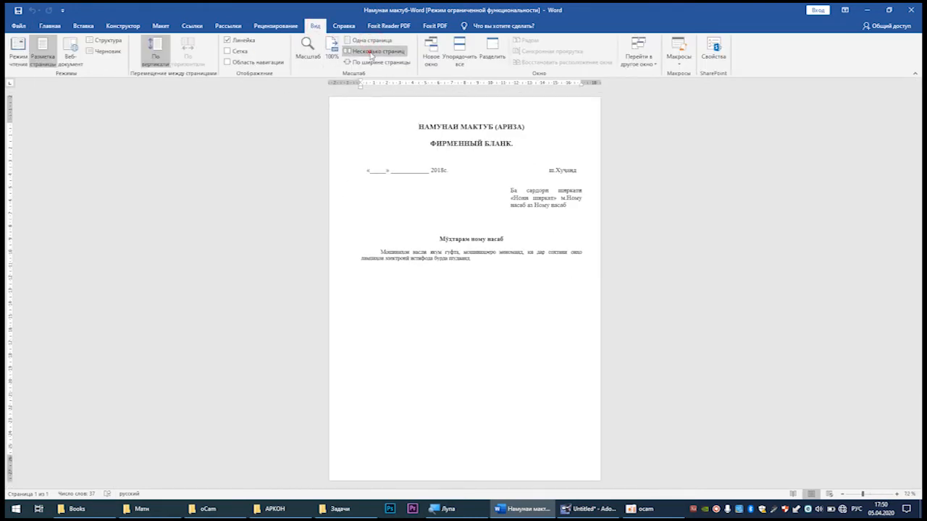
click(377, 62)
scroll(476, 238, down, 5)
scroll(477, 239, up, 3)
scroll(478, 240, up, 3)
scroll(445, 176, down, 3)
scroll(426, 157, up, 1)
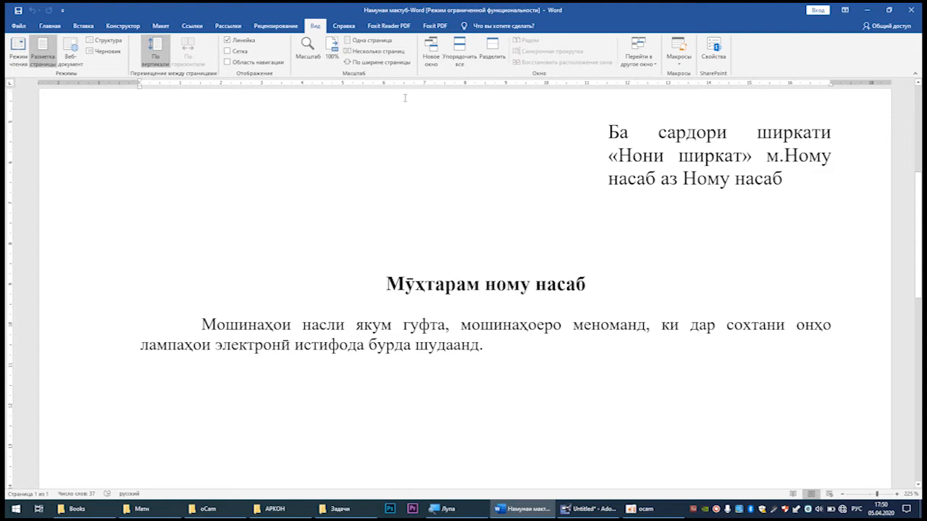
Reduce the sample letter's zoom to 140% and look at it from its heading
click(841, 494)
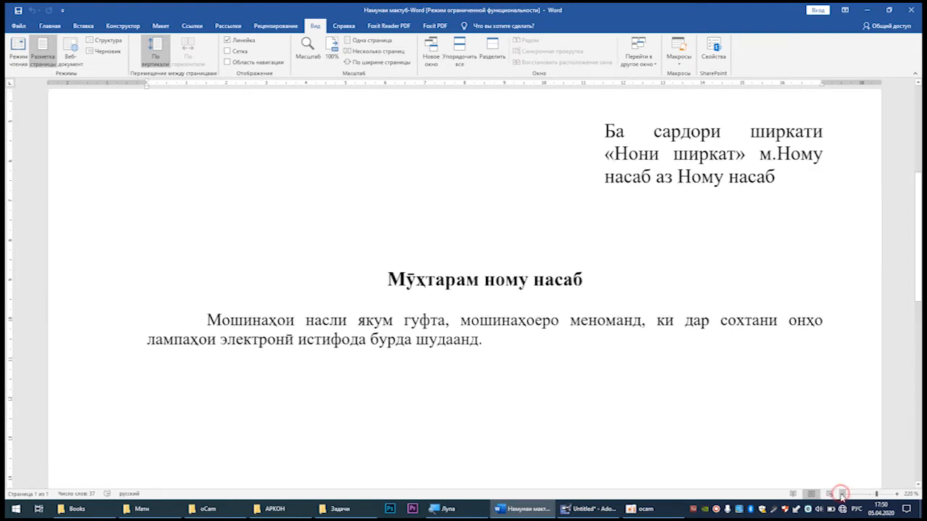
click(842, 494)
scroll(760, 347, up, 3)
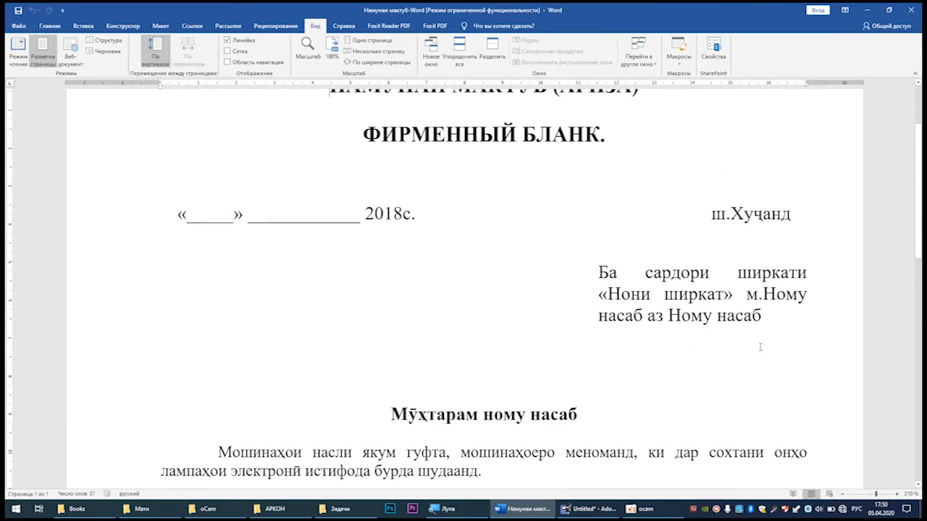
click(841, 494)
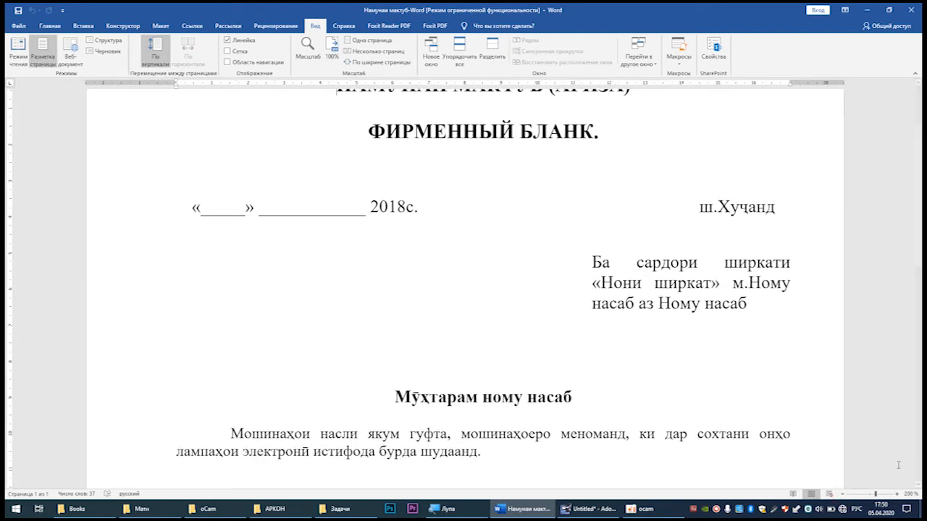
click(842, 494)
click(842, 494)
click(842, 494)
click(843, 494)
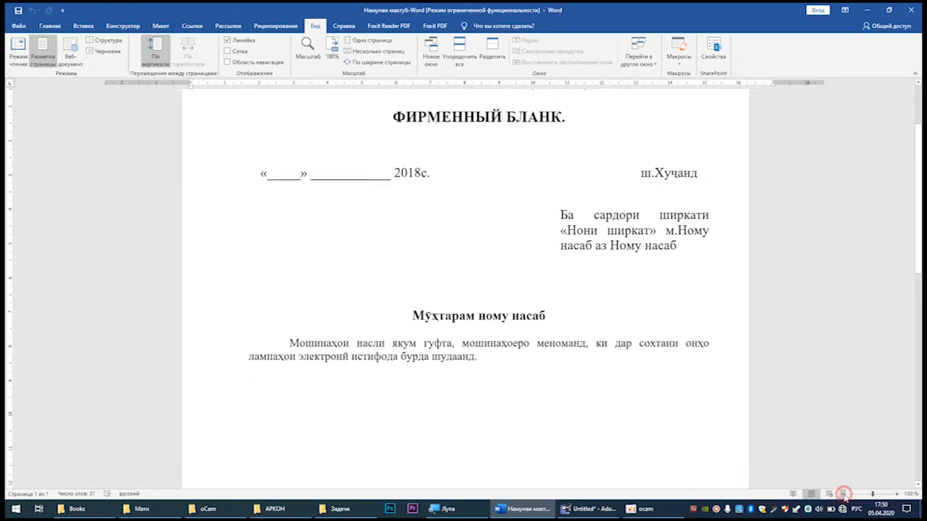
click(842, 494)
click(842, 494)
scroll(646, 318, up, 2)
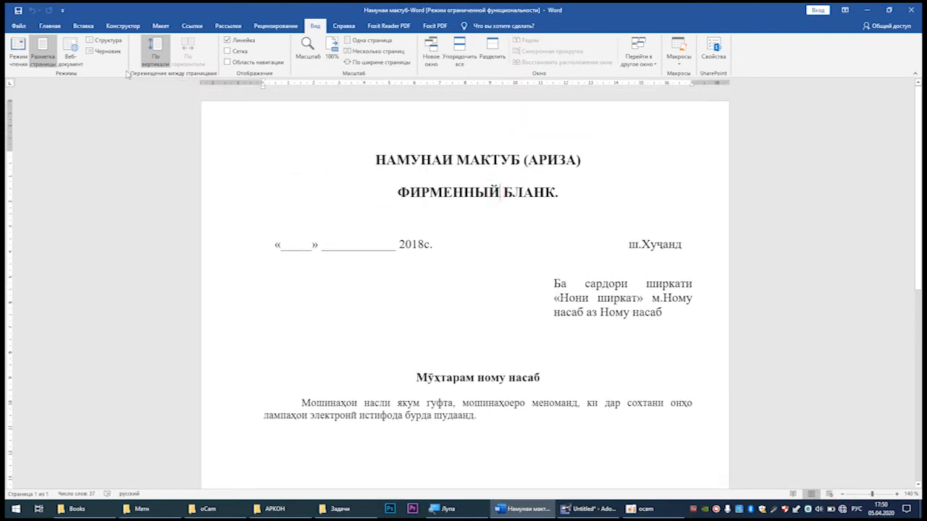
Create a new blank document
click(40, 28)
click(375, 156)
click(18, 25)
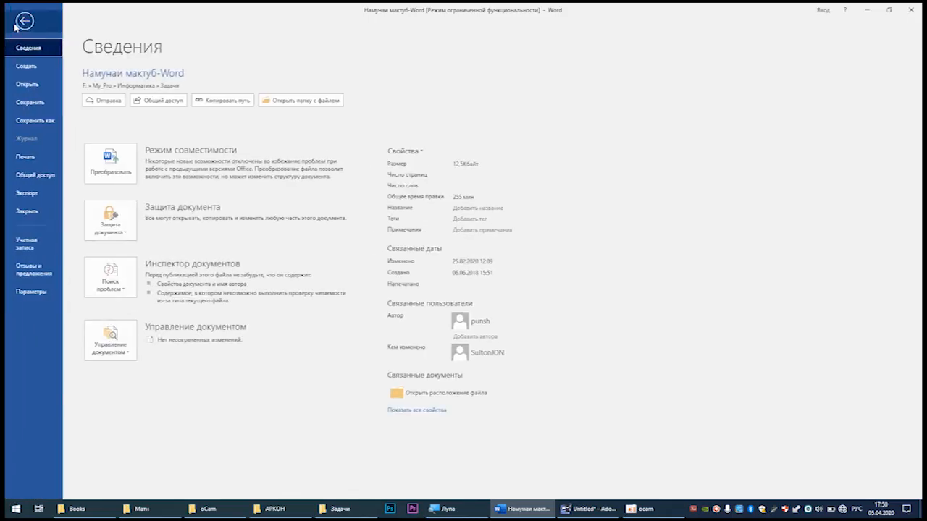
click(22, 65)
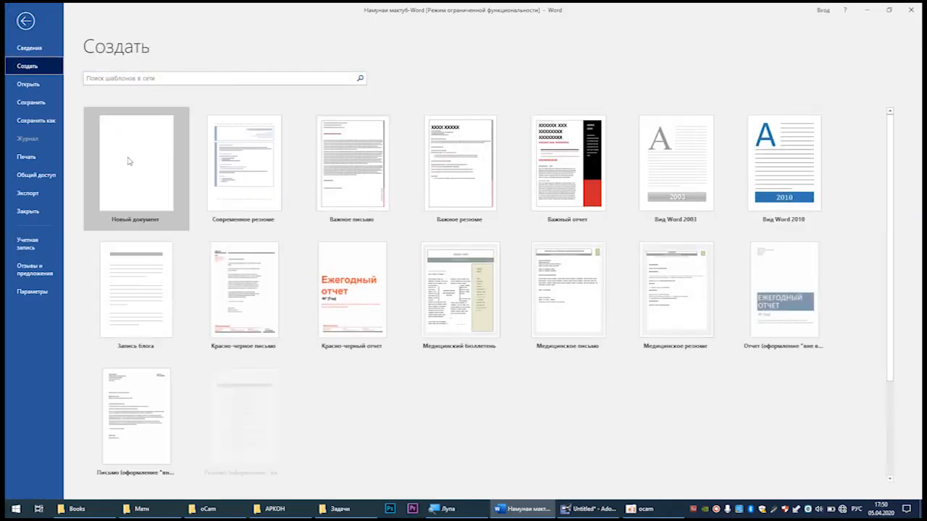
click(132, 163)
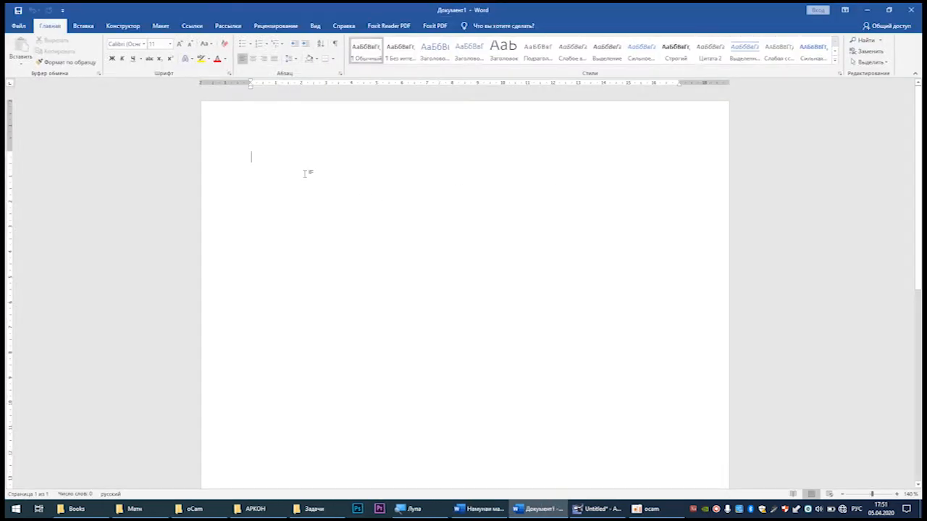
Look at the new-document templates, including the blank document, and return to the empty page
click(20, 26)
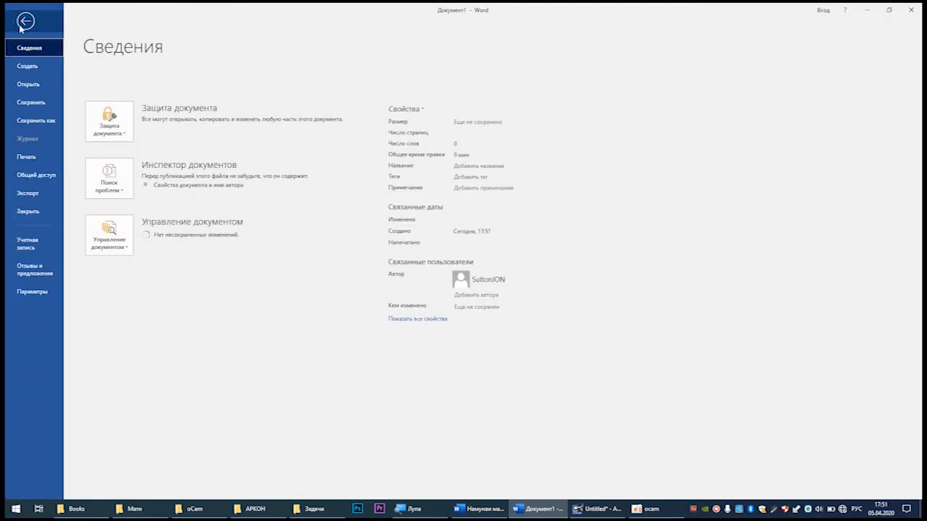
click(26, 67)
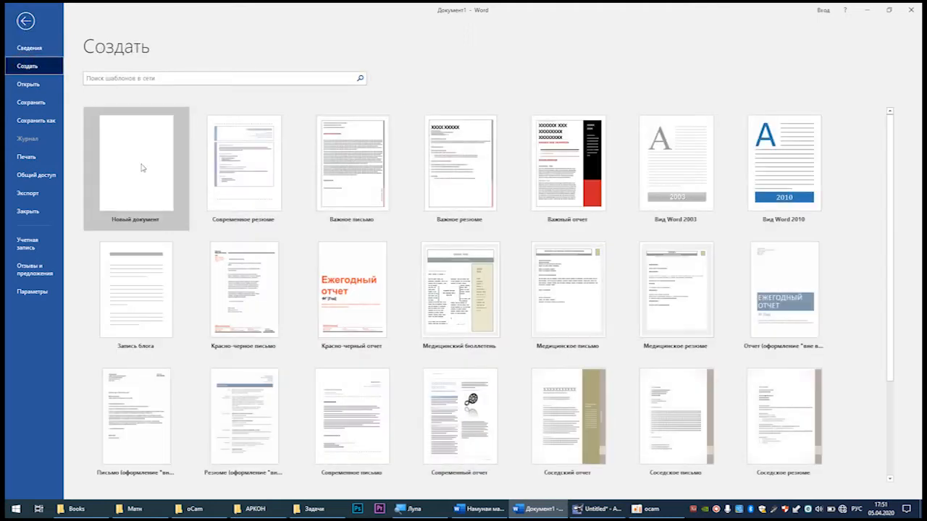
click(142, 168)
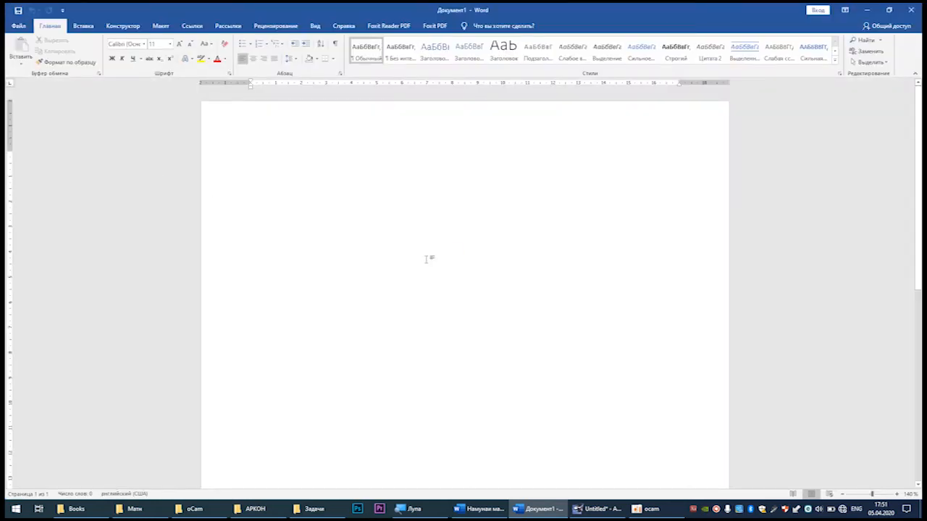
Write "CTRL + N" on the blank page, then delete that text
text(cTRL +)
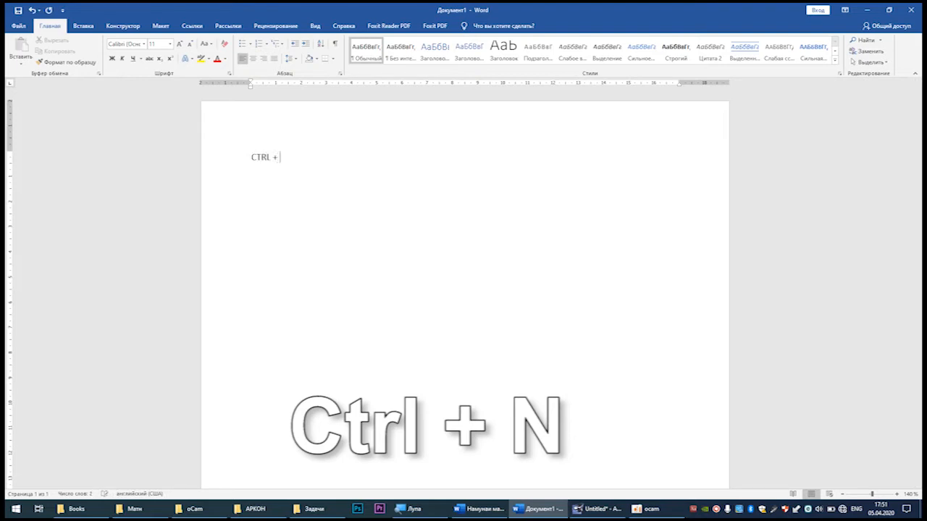
text( N)
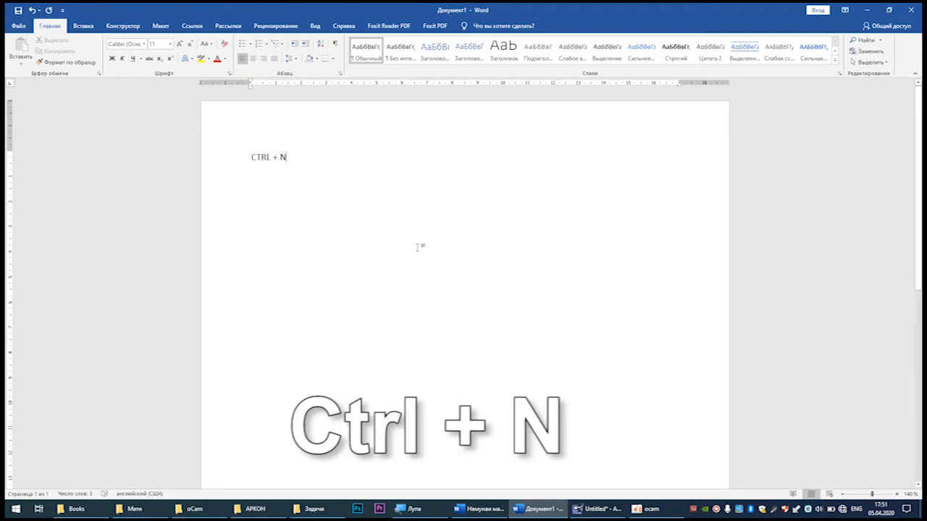
drag(379, 152, 151, 152)
key(BackSpace)
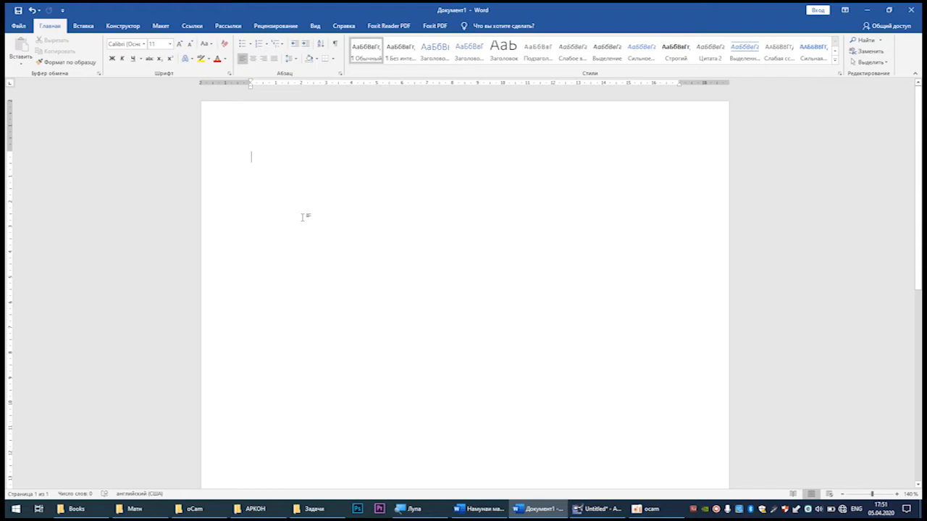
scroll(302, 217, down, 7)
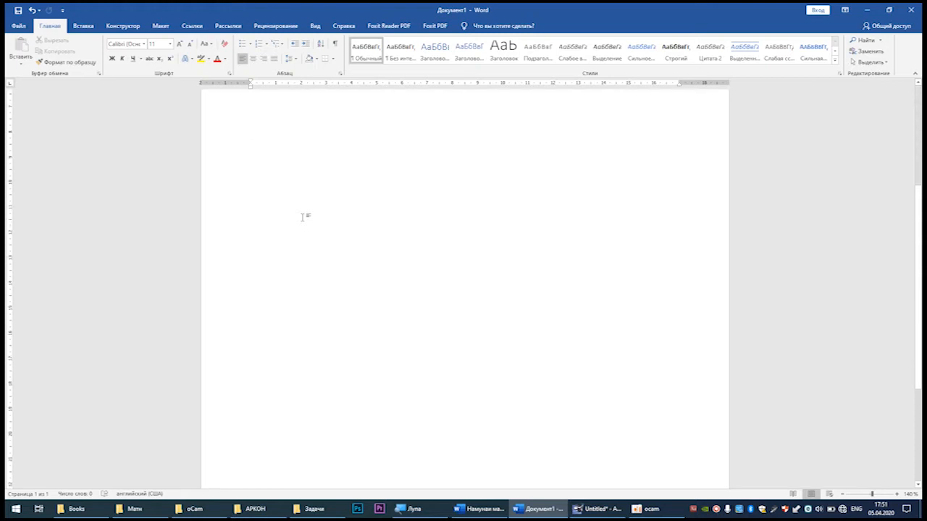
scroll(302, 218, up, 7)
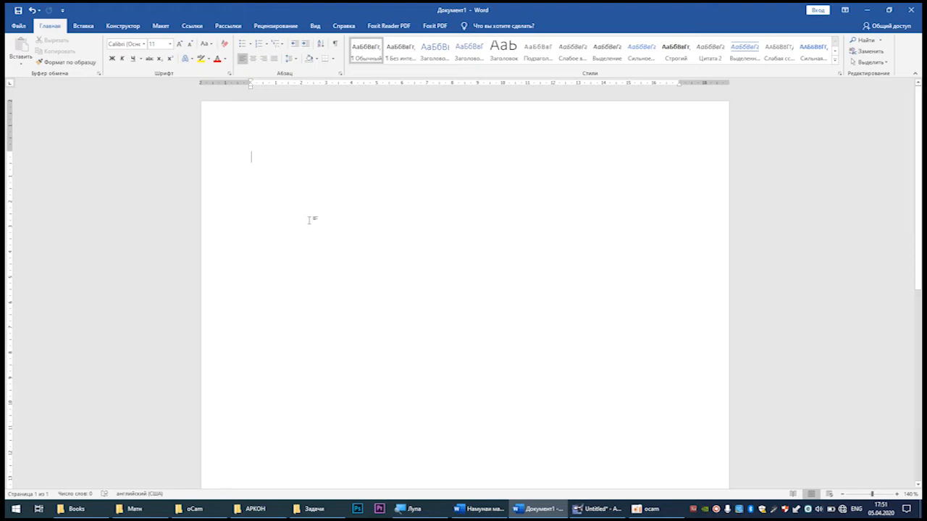
scroll(319, 242, down, 1)
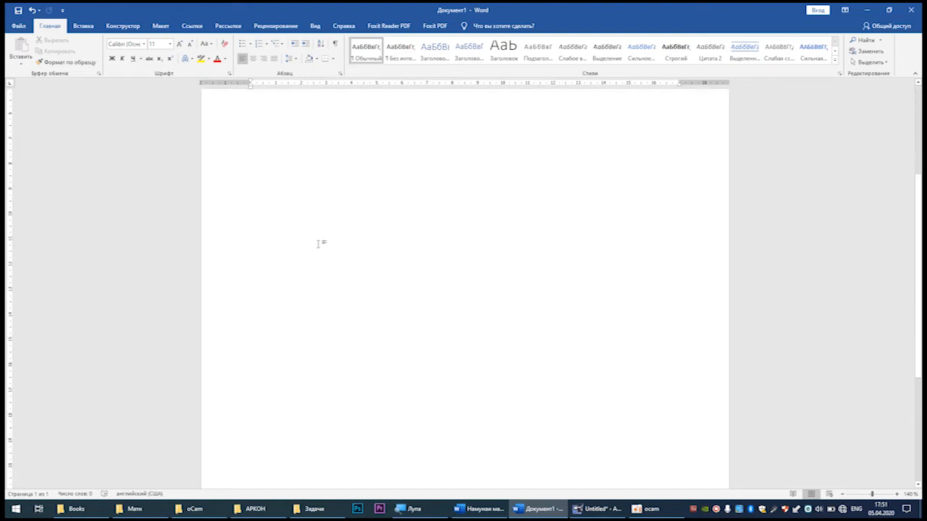
scroll(318, 243, up, 1)
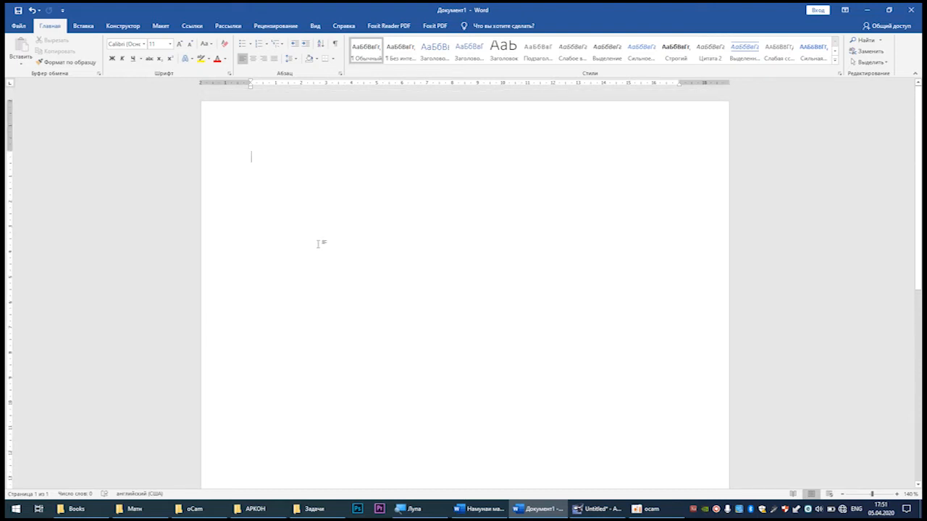
scroll(319, 244, down, 1)
scroll(319, 244, up, 1)
scroll(335, 239, down, 1)
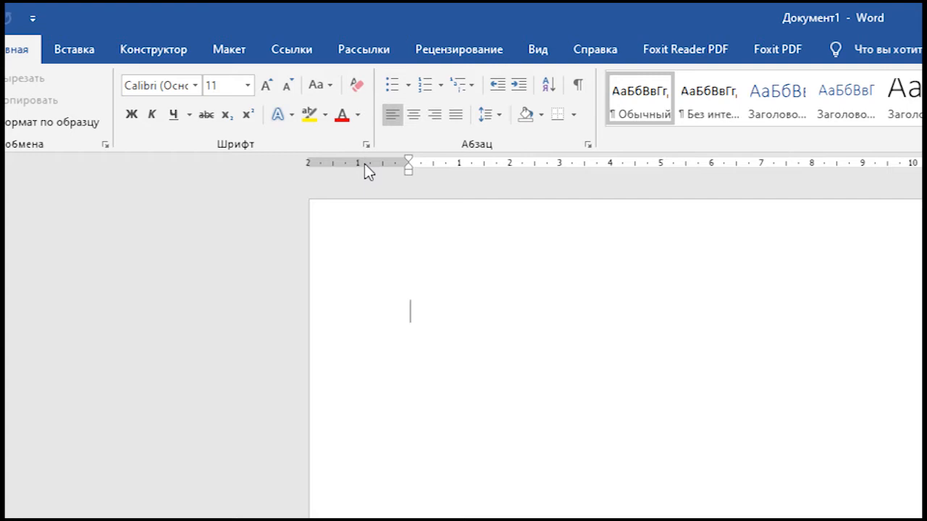
View the margin settings in the Page Setup dialog and close it without changes
double_click(364, 164)
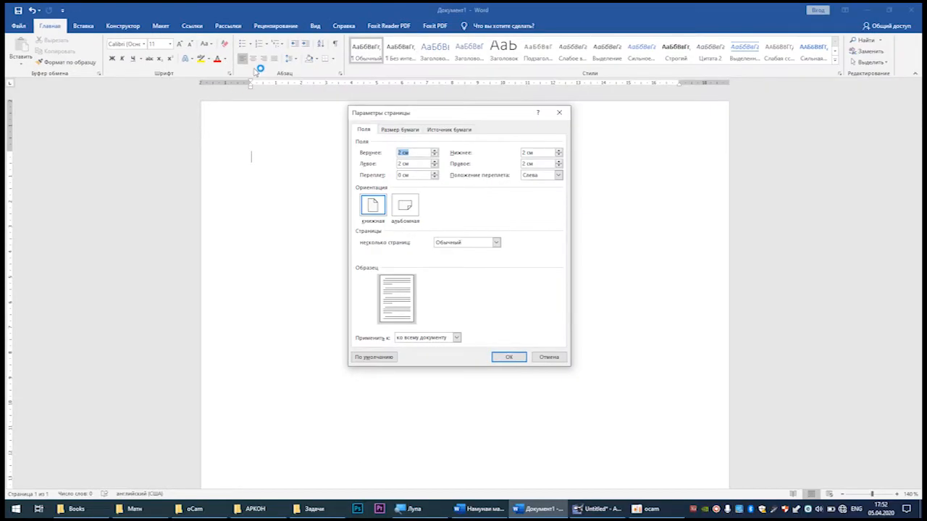
drag(766, 232, 684, 274)
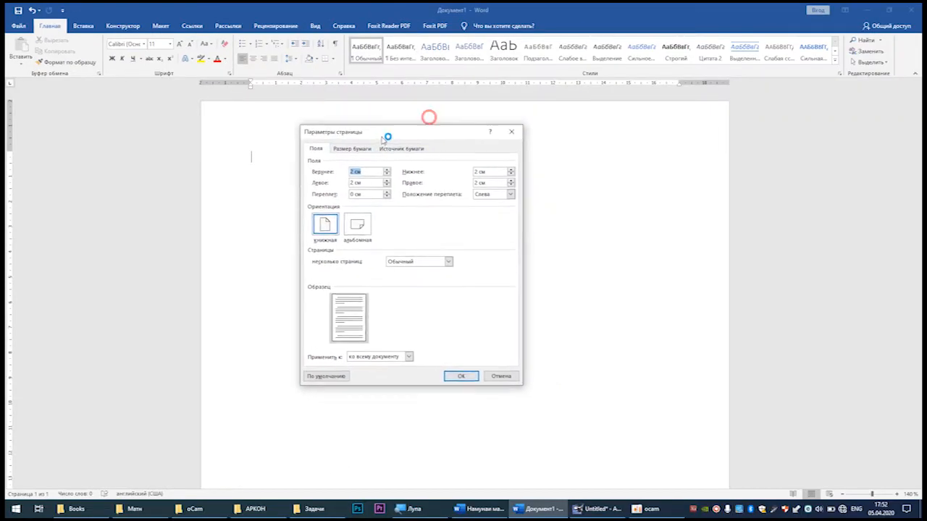
click(501, 376)
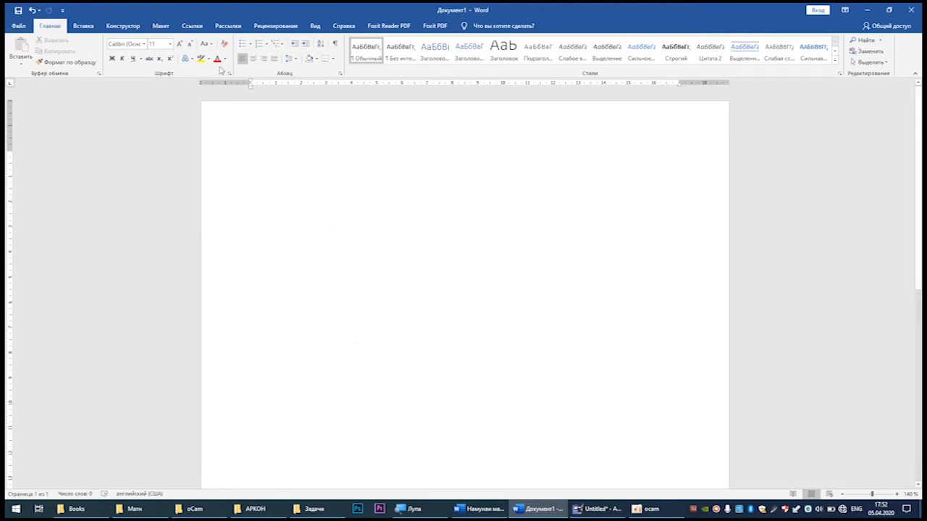
Open the full page setup options and set the top margin to 1,5 cm
click(162, 26)
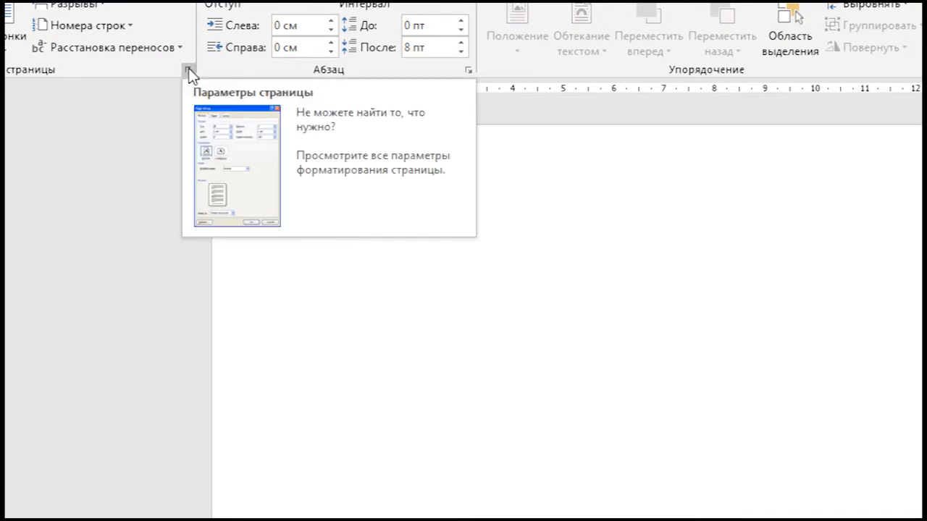
click(189, 70)
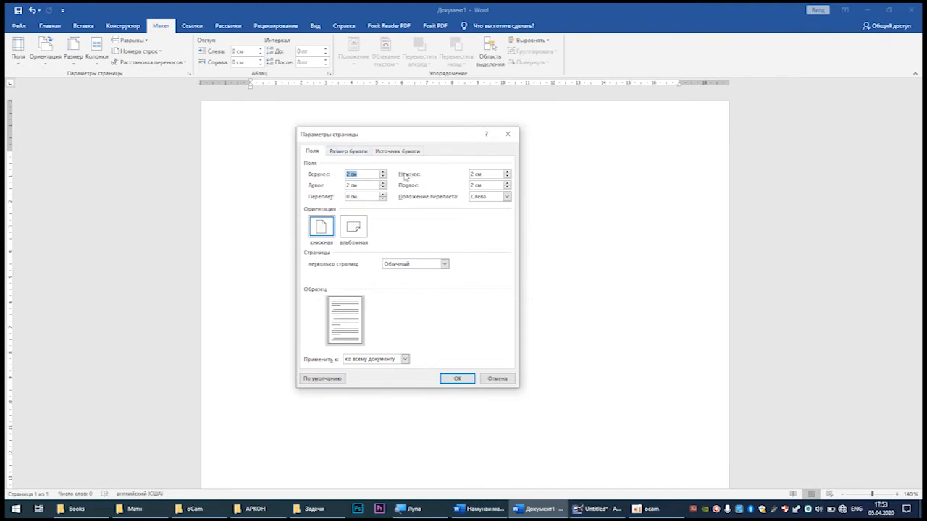
drag(409, 138, 425, 118)
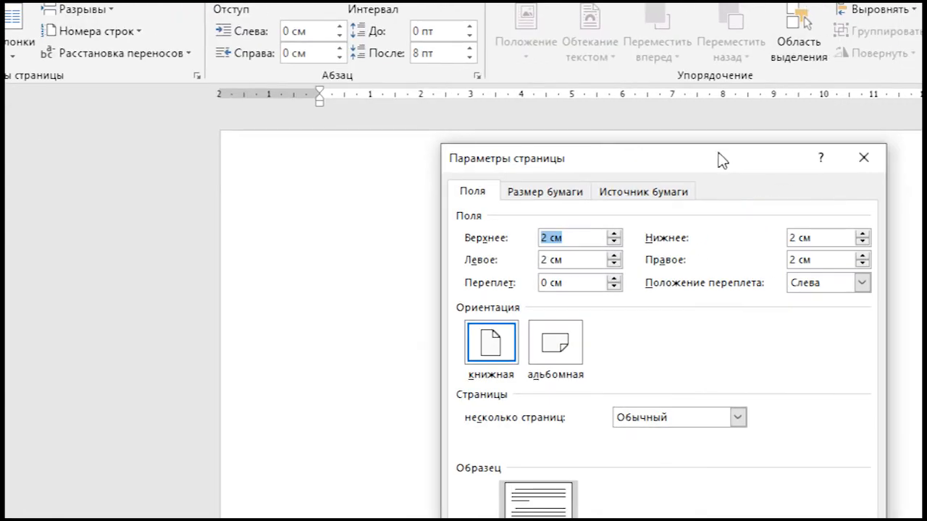
drag(722, 160, 487, 158)
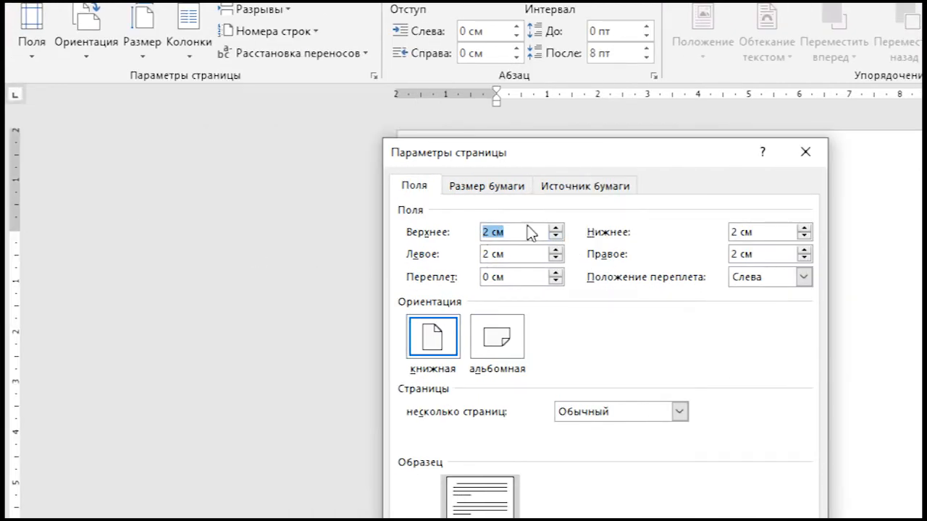
text(1,5)
click(491, 233)
drag(491, 233, 486, 234)
click(510, 237)
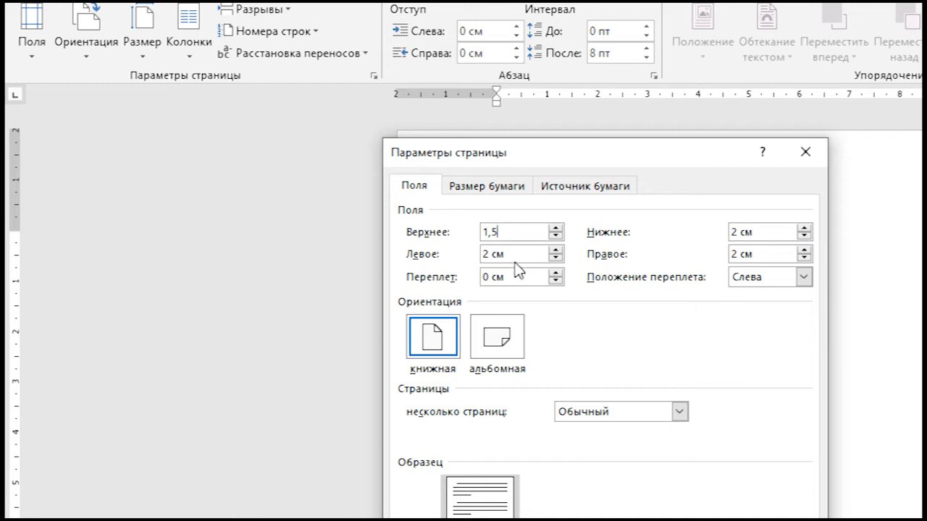
Set the bottom page margin to 1,5 cm
click(782, 232)
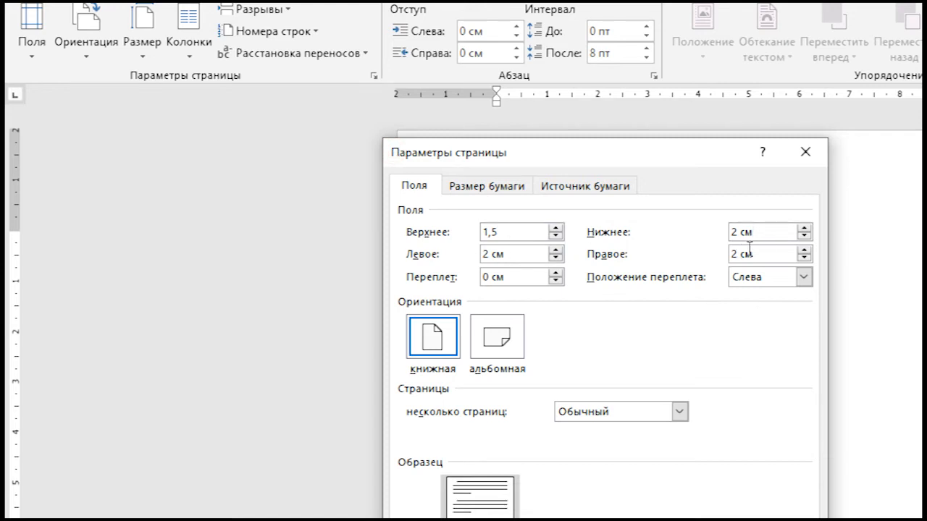
drag(775, 231, 705, 232)
click(805, 231)
click(806, 238)
double_click(806, 238)
double_click(806, 238)
click(804, 237)
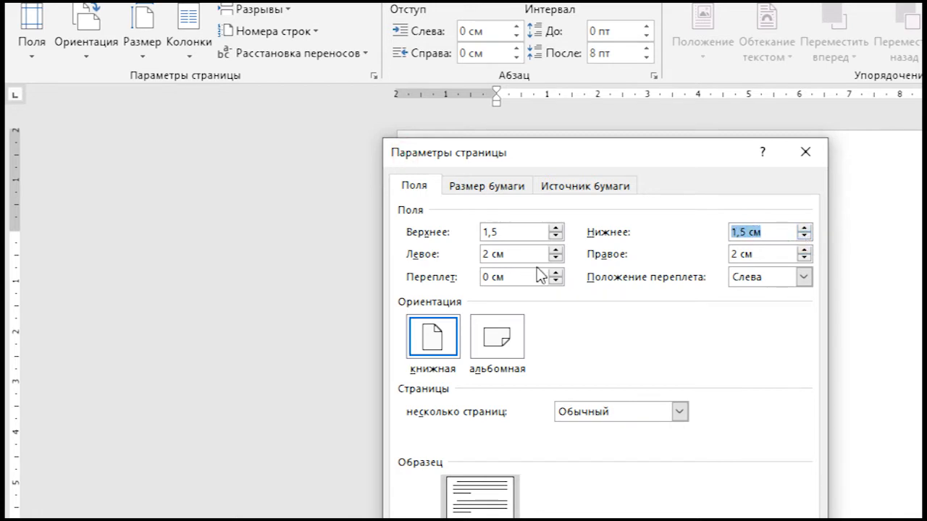
Set the left and right page margins to 1,5 cm
double_click(556, 257)
double_click(555, 257)
click(555, 257)
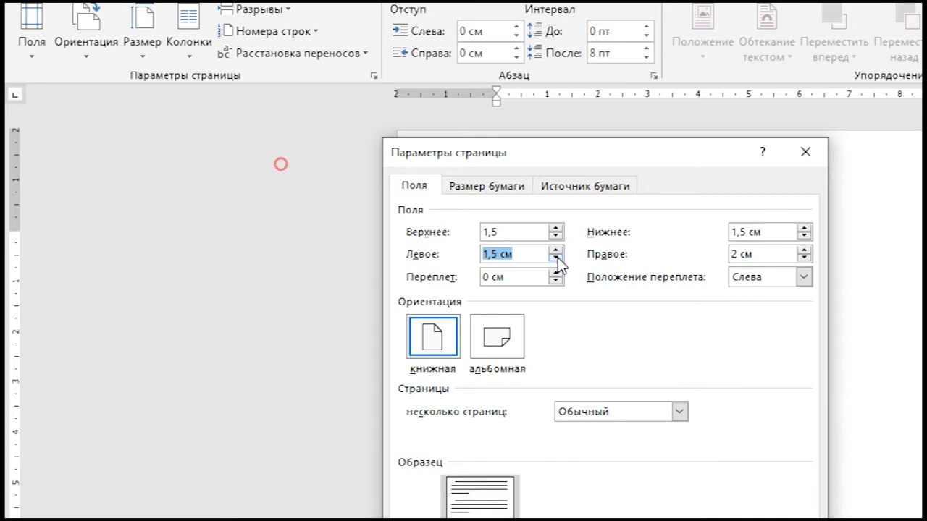
click(758, 258)
double_click(758, 258)
click(758, 258)
click(758, 259)
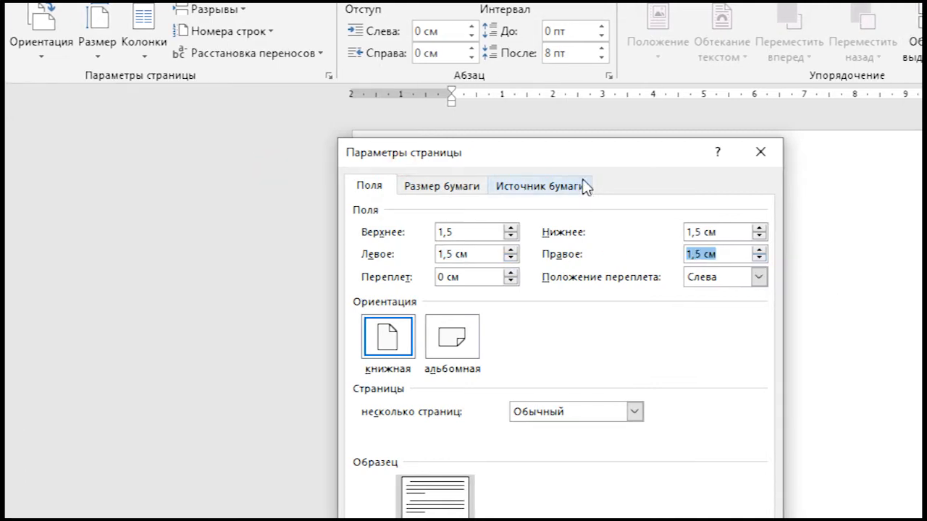
Preview landscape orientation, set the page back to portrait and apply the page settings
drag(599, 153, 600, 79)
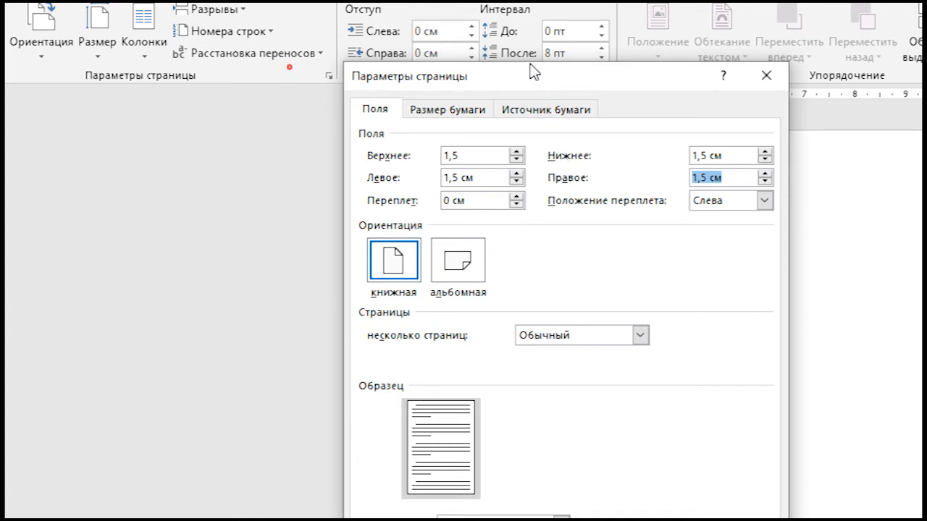
drag(531, 71, 517, 37)
click(380, 227)
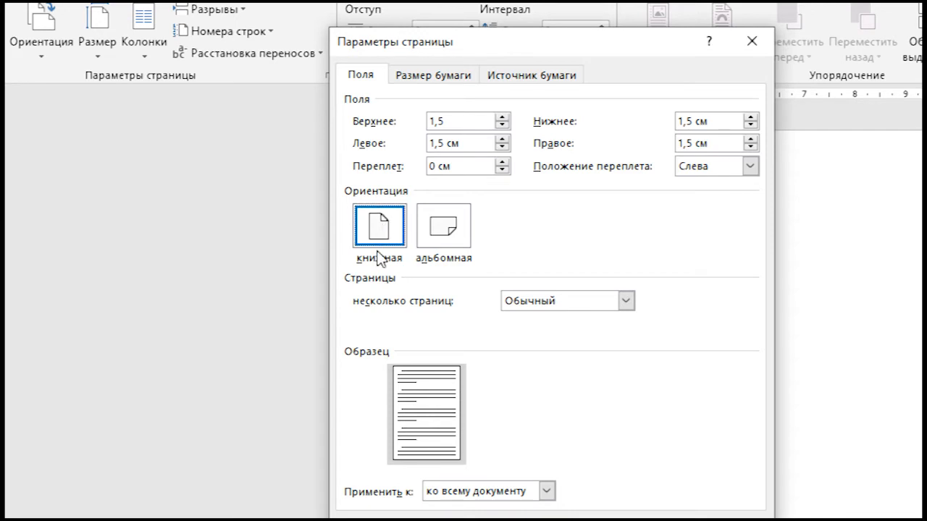
click(453, 231)
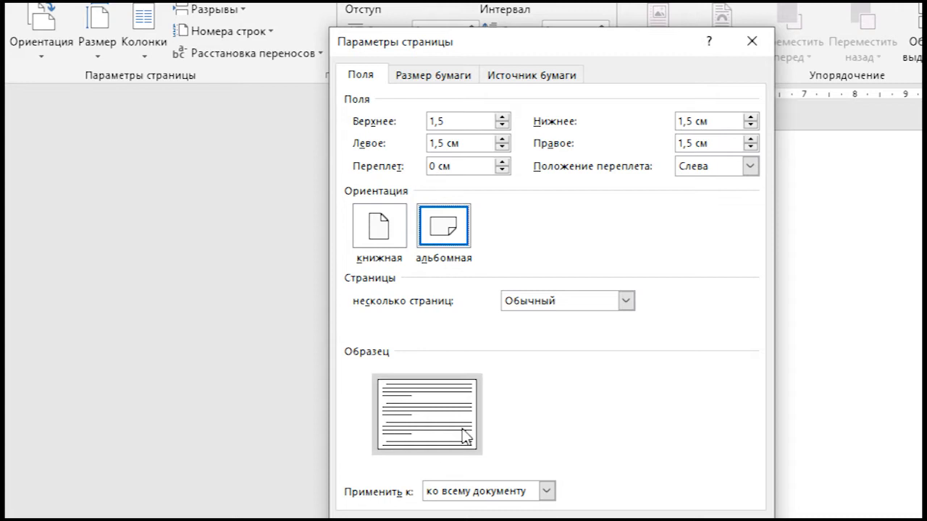
click(380, 217)
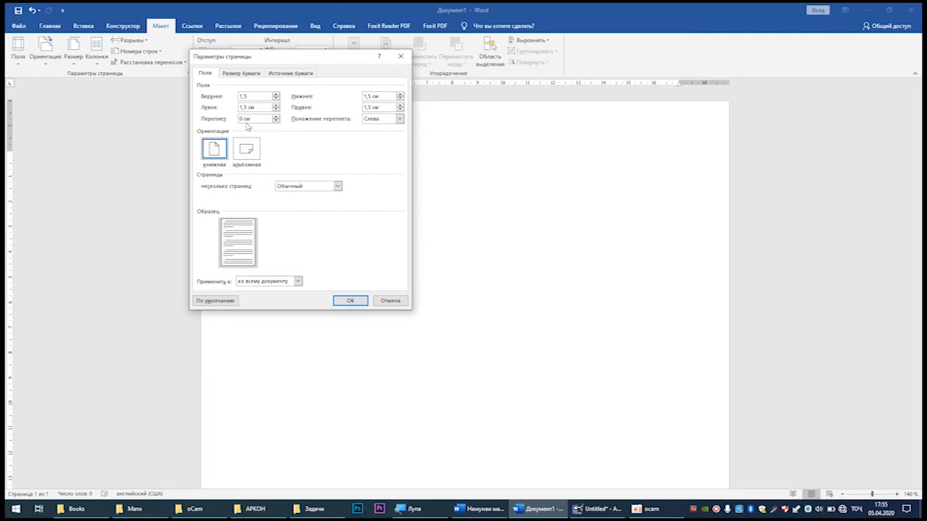
click(351, 300)
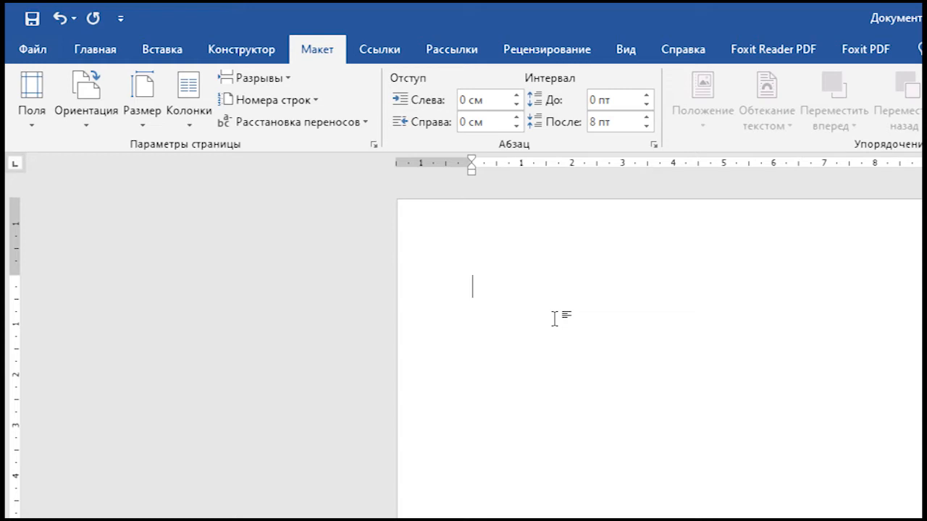
Write the trial text "Матн–" at the start of the blank page
text(Матн)
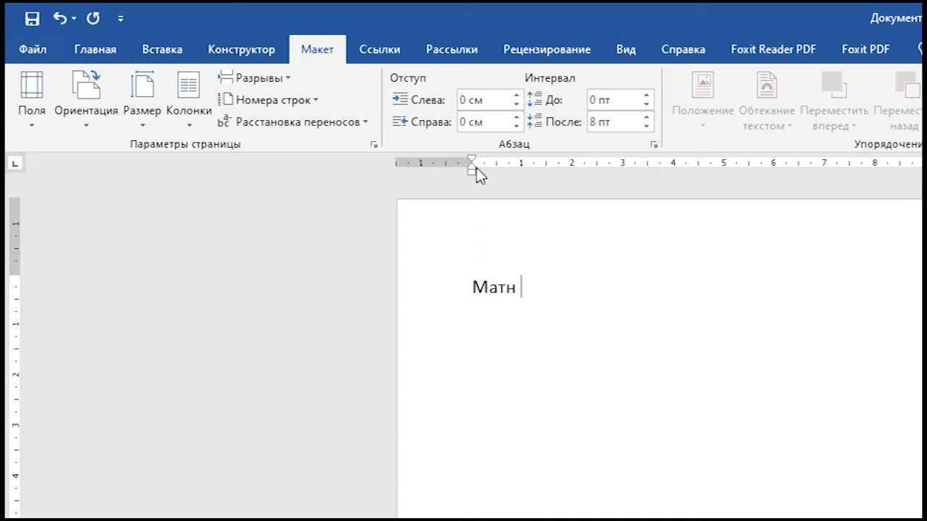
click(519, 287)
mouse_move(472, 181)
mouse_down()
mouse_move(616, 180)
mouse_move(428, 183)
mouse_move(673, 191)
mouse_move(470, 207)
mouse_up()
key(ctrl+z)
text(-)
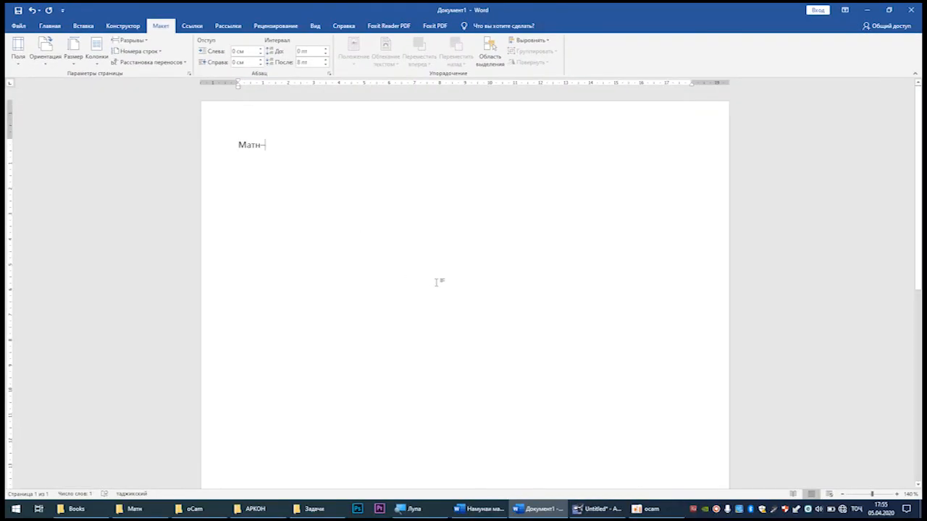
Replace the text on the page with "Барои мисол."
key(ctrl+a)
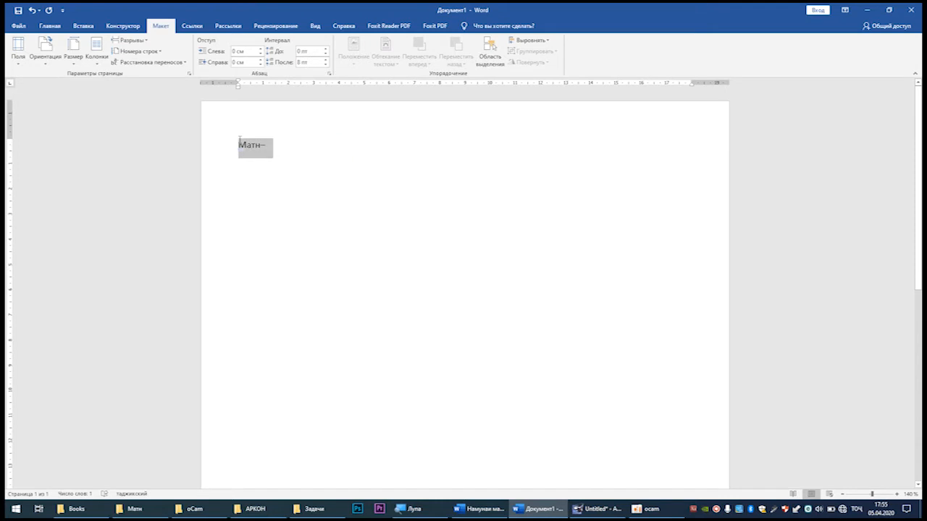
click(319, 165)
scroll(315, 168, up, 1)
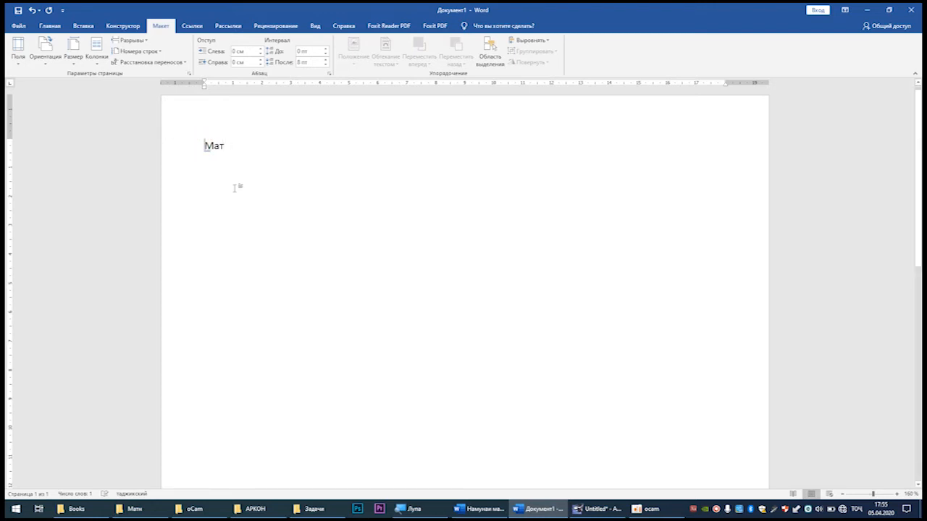
key(Delete)
text(Барои )
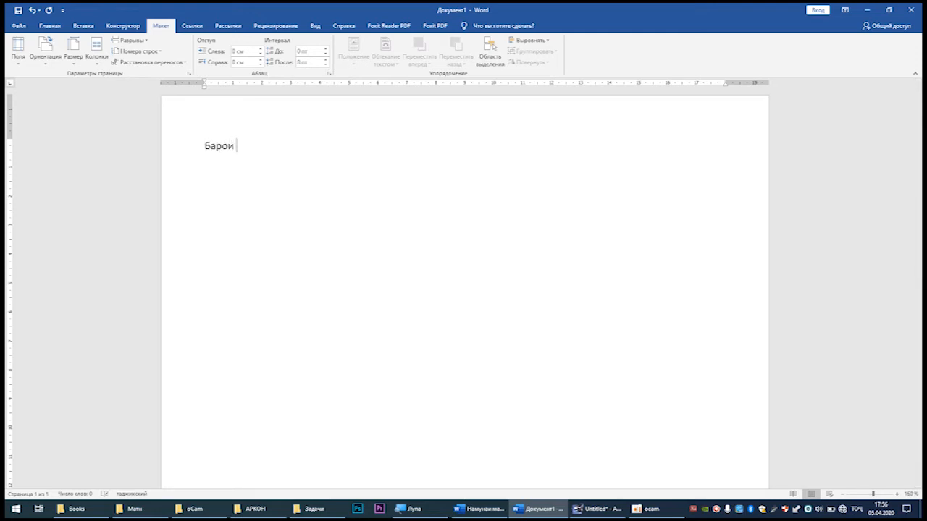
text(мисол.)
Copy the sentence "Барои мисол." and paste it once after itself on the first line
click(50, 25)
click(272, 169)
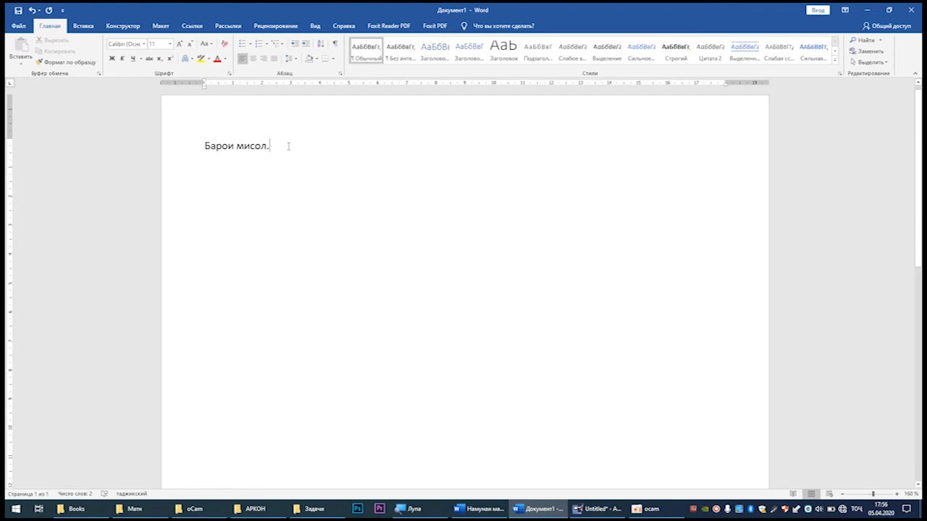
drag(298, 148, 197, 147)
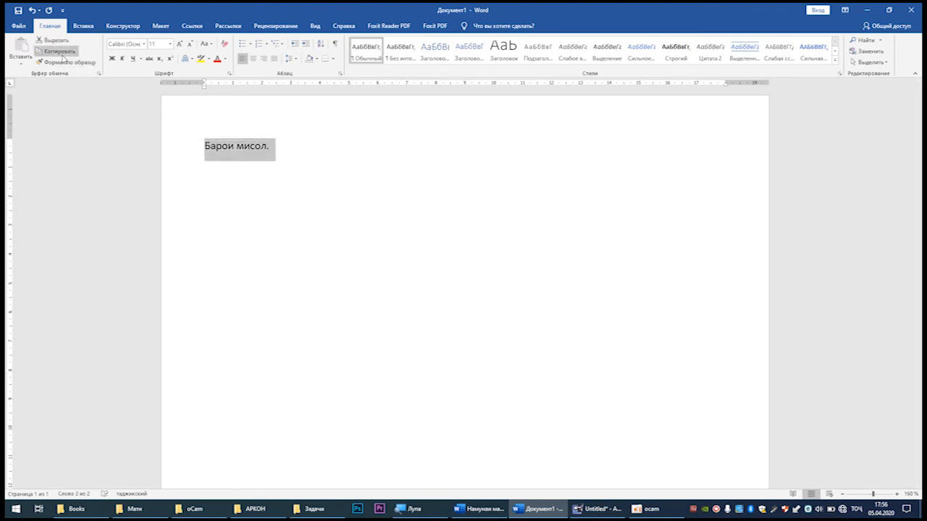
click(61, 54)
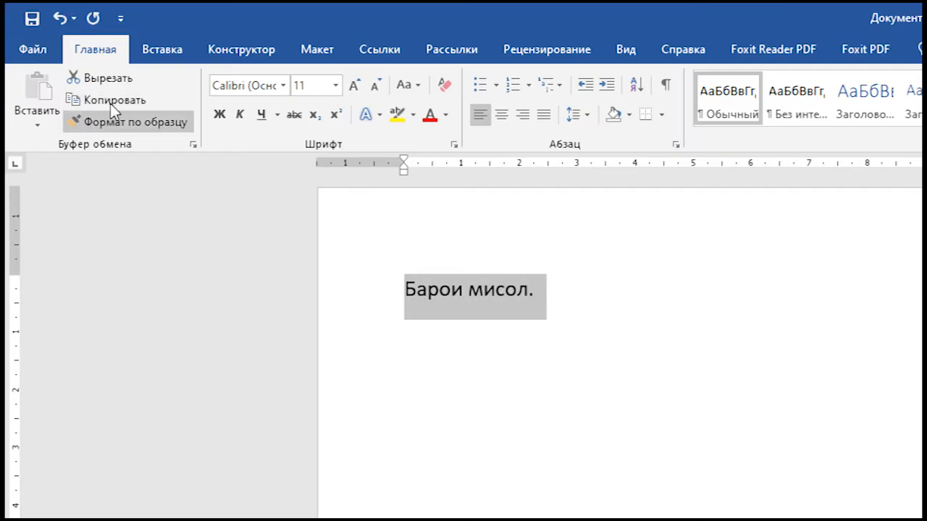
click(111, 101)
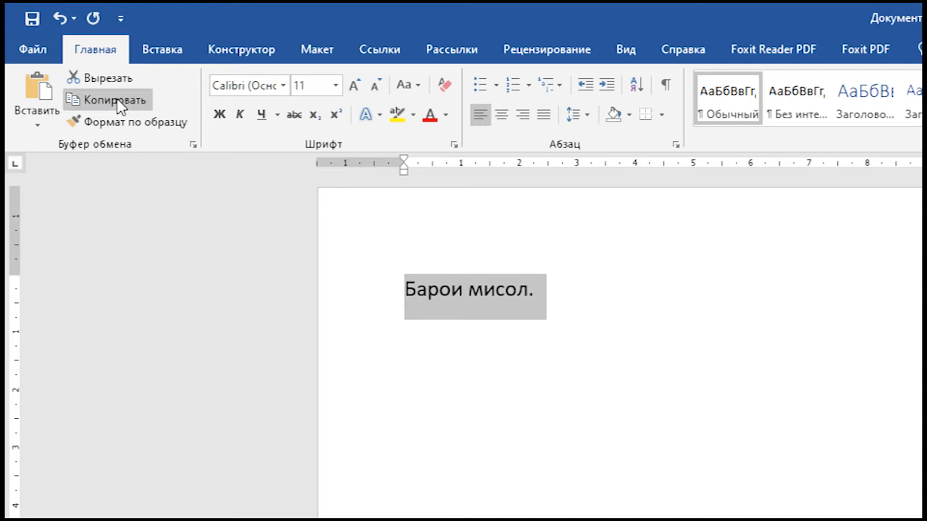
click(549, 290)
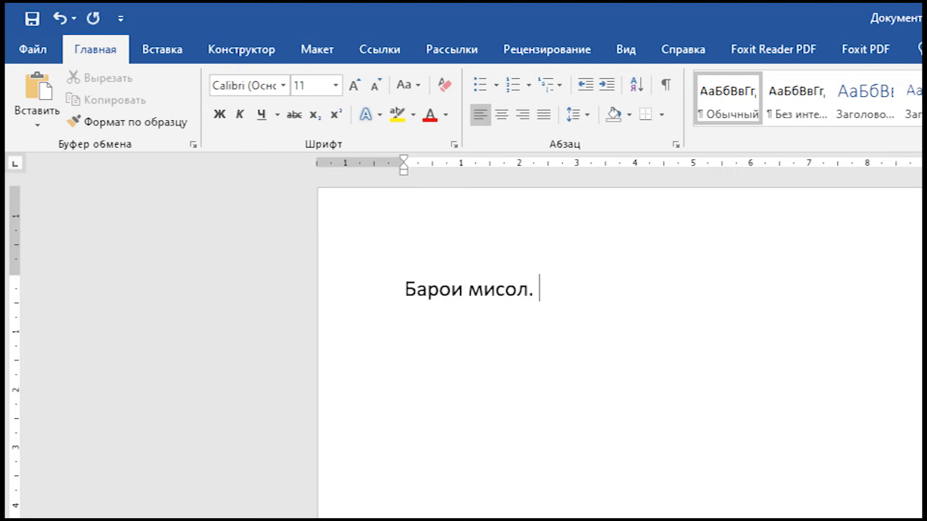
click(30, 85)
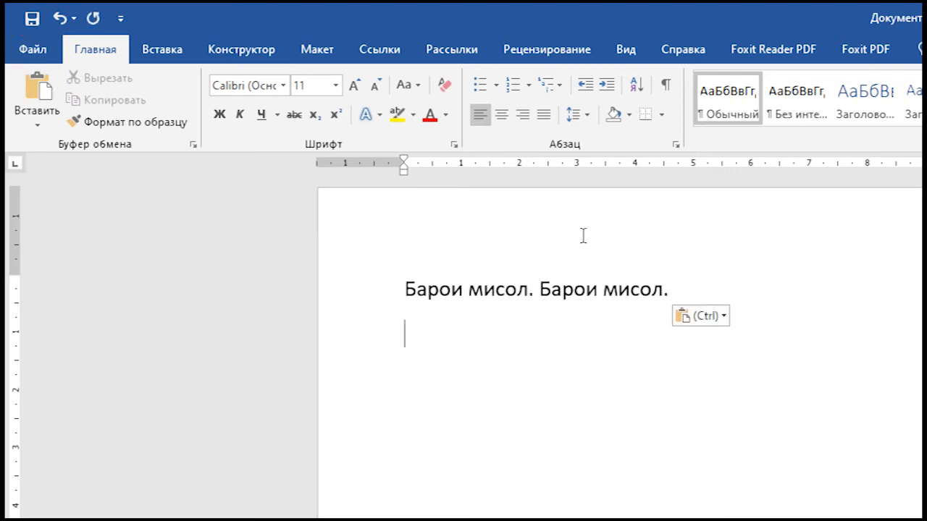
Paste the copied sentence two more times at the end of the first line
click(678, 288)
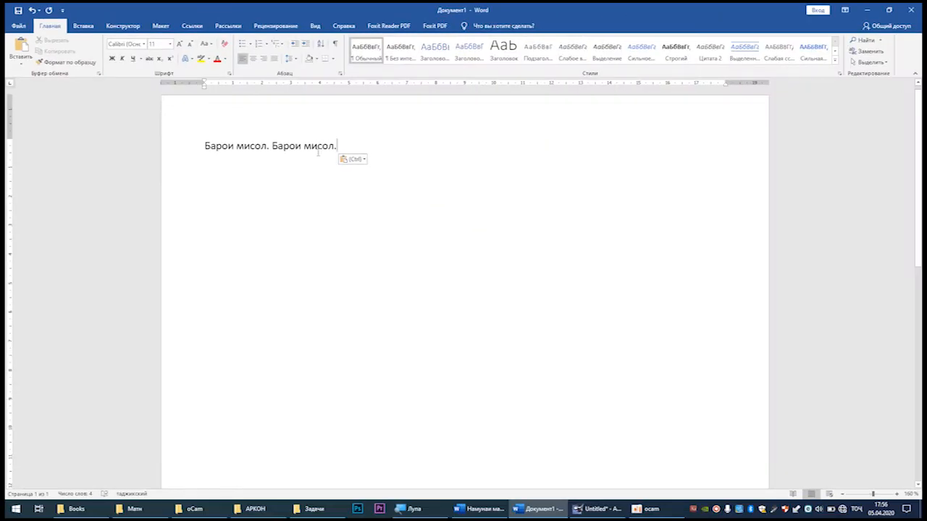
click(22, 45)
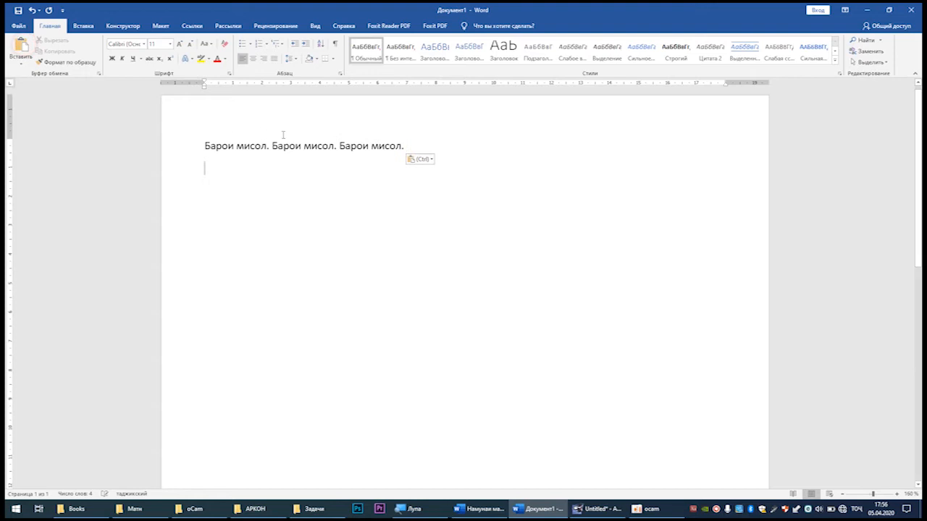
click(411, 147)
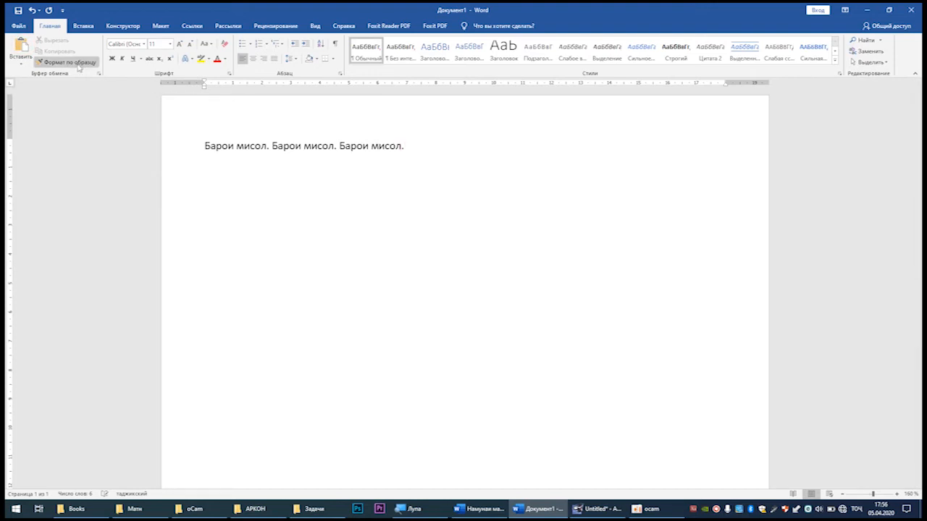
click(24, 45)
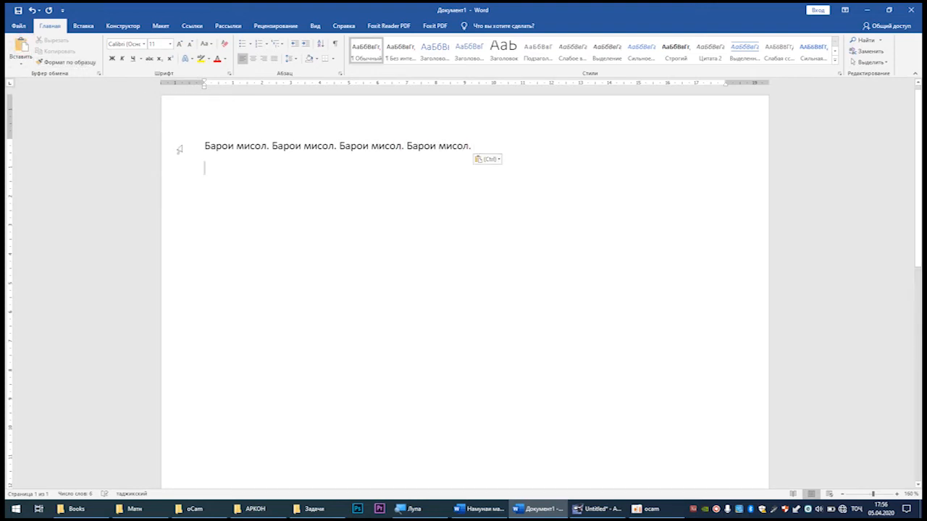
Copy the whole line of repeated sentences and paste it to make three identical lines
drag(478, 145, 204, 146)
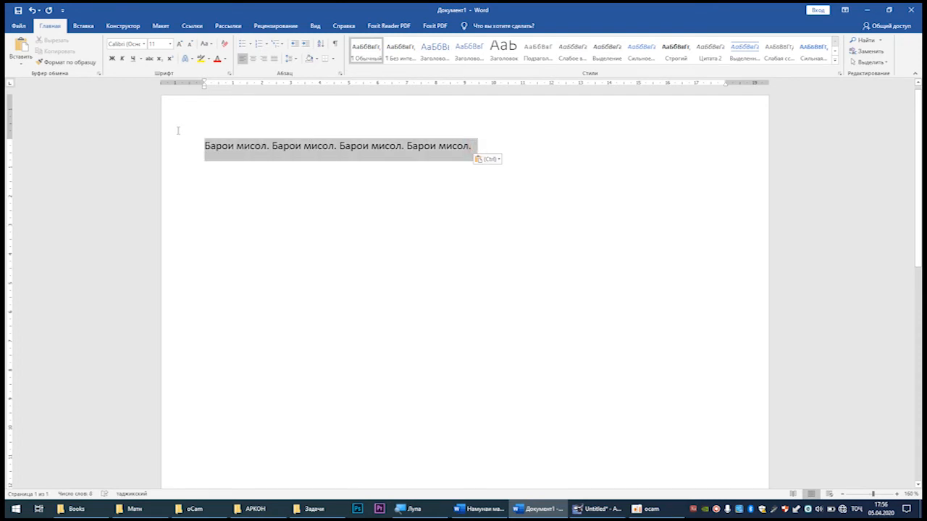
click(61, 51)
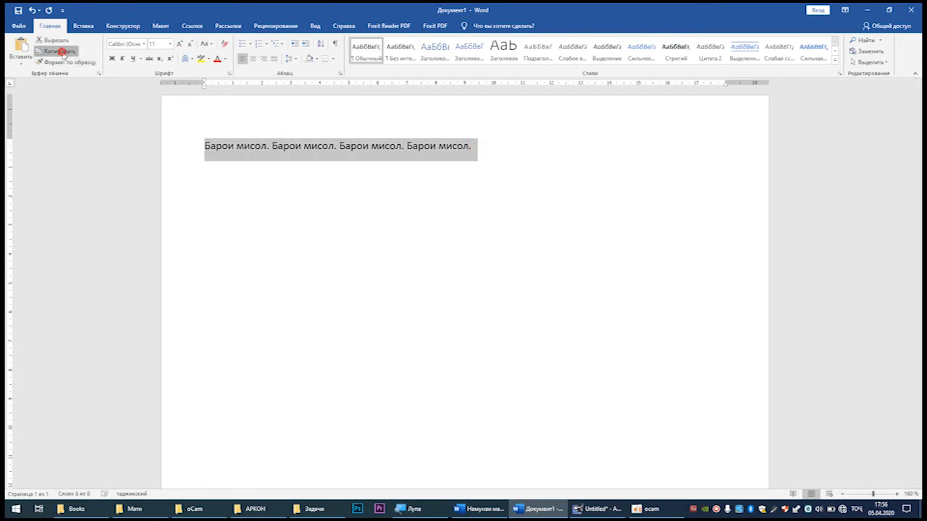
click(24, 45)
click(24, 45)
click(24, 45)
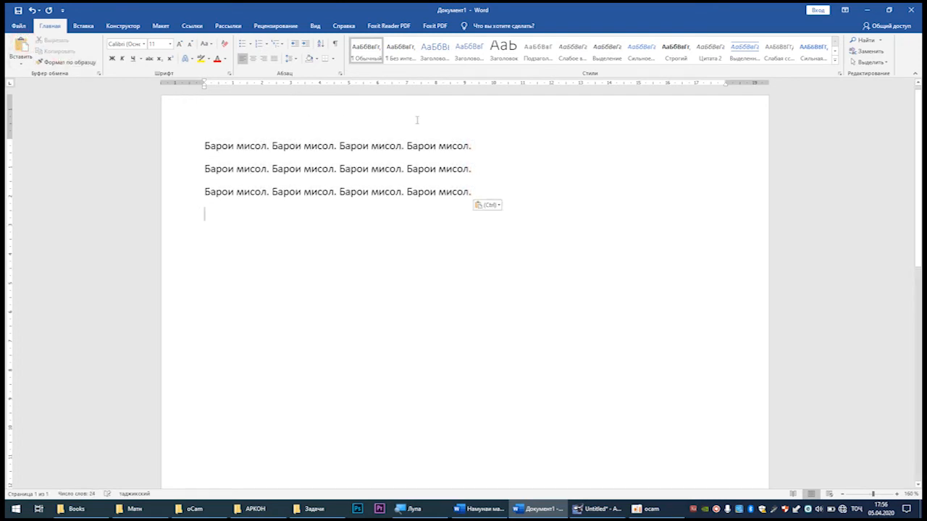
Remove the paragraph breaks between the three lines to join them into one continuous paragraph
click(489, 148)
ctrl+scroll(489, 158, up, 2)
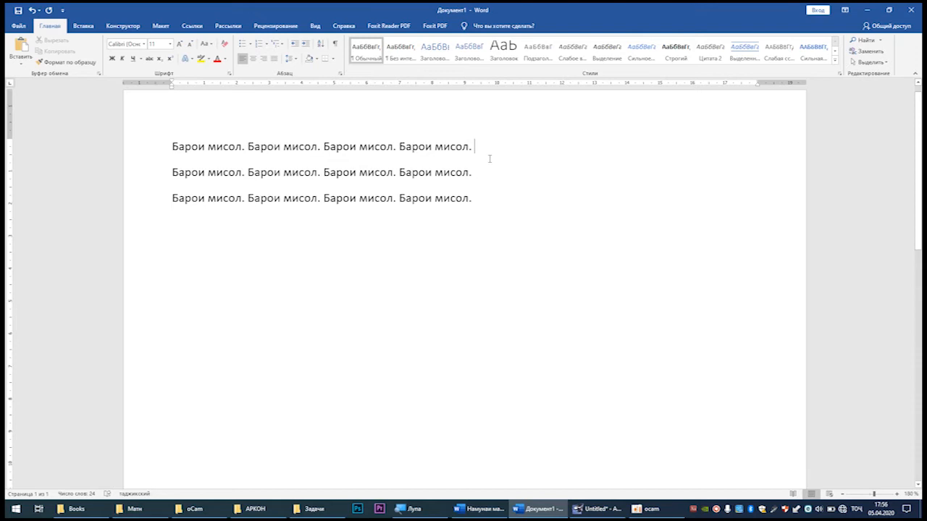
key(Delete)
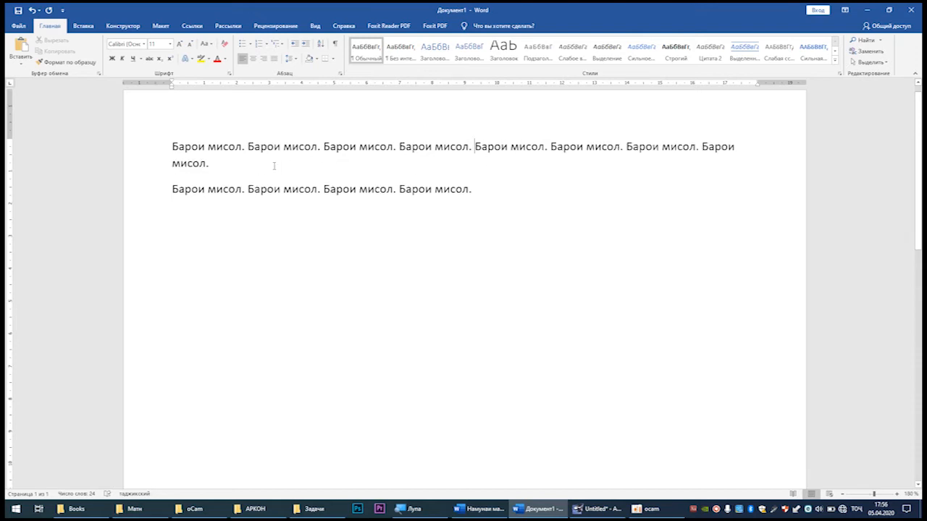
click(253, 164)
key(Delete)
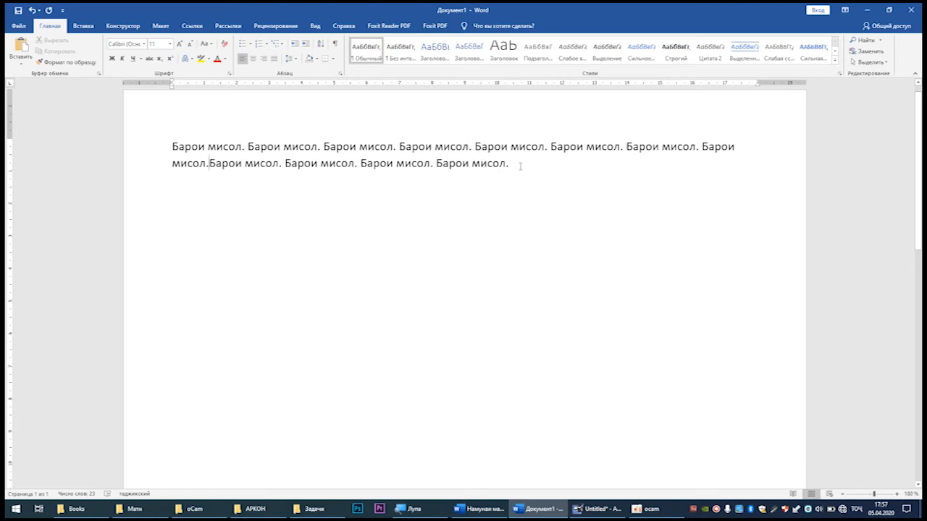
Try centre and right alignment on the practice paragraph and return it to left alignment
drag(516, 165, 171, 145)
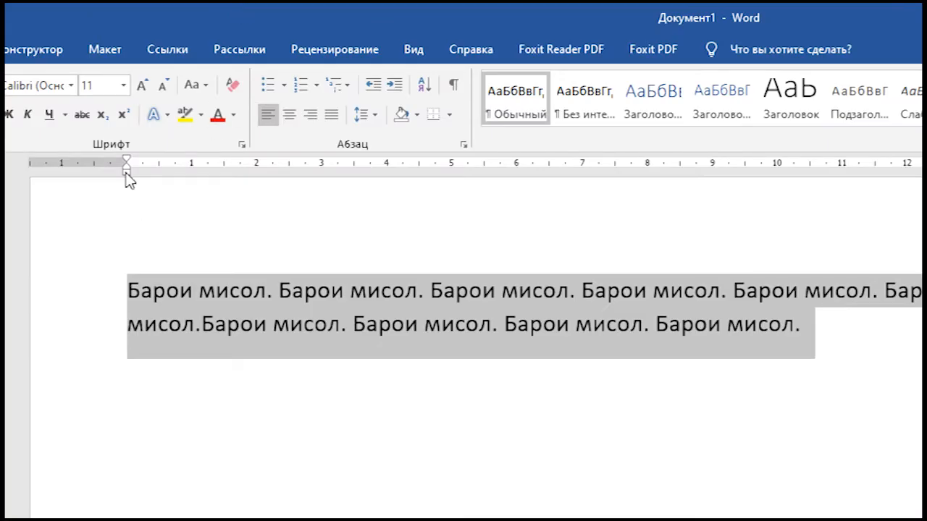
mouse_move(128, 174)
mouse_down()
mouse_move(94, 182)
mouse_move(161, 188)
mouse_move(126, 191)
mouse_move(140, 164)
mouse_move(233, 174)
mouse_move(120, 180)
mouse_up()
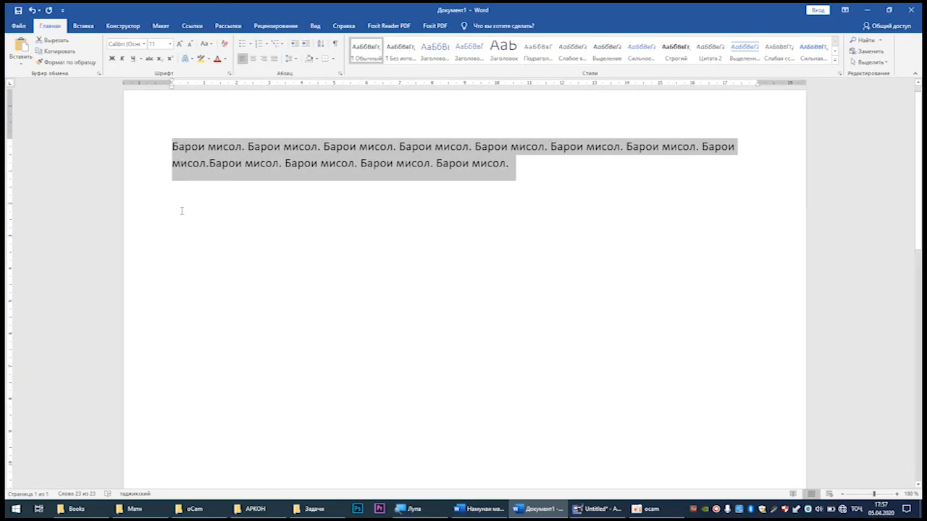
click(253, 60)
click(264, 58)
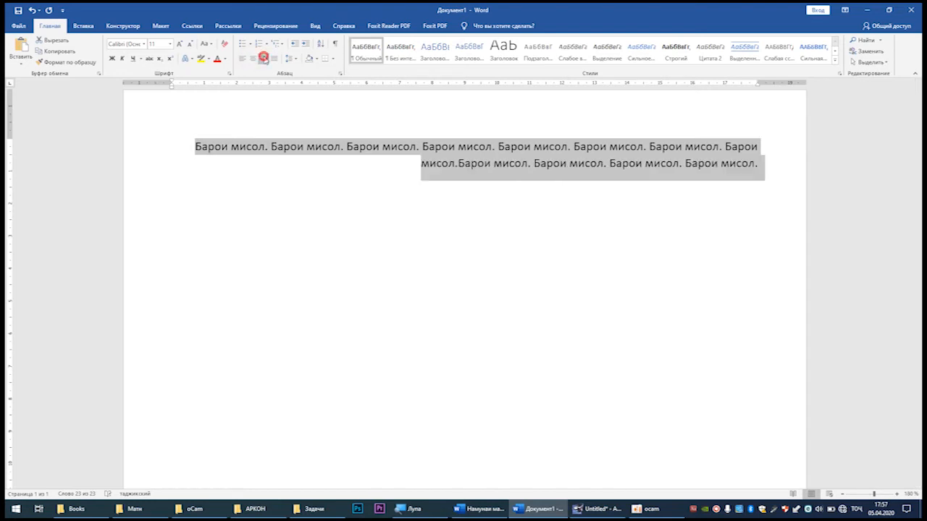
click(241, 59)
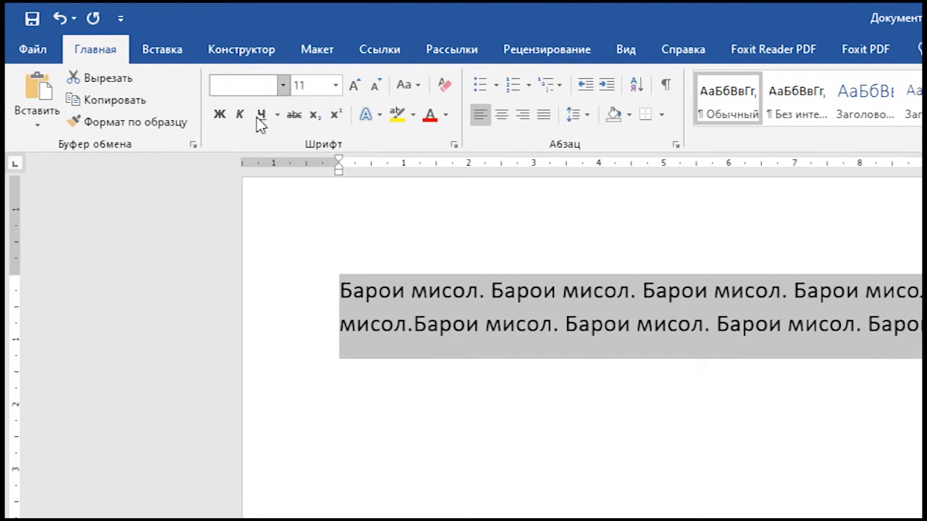
Enlarge the selected practice text to font size 12 and finally to 13
click(336, 86)
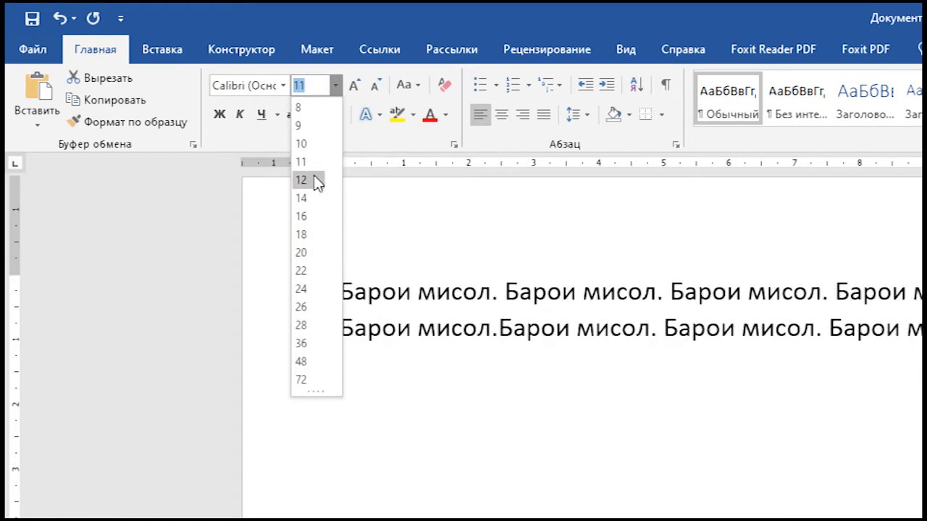
click(301, 179)
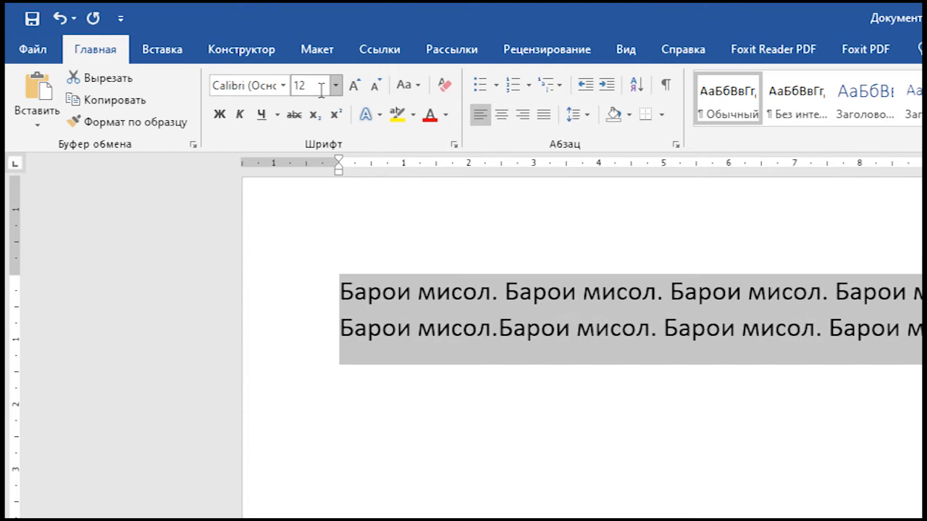
click(319, 85)
text(13)
key(Return)
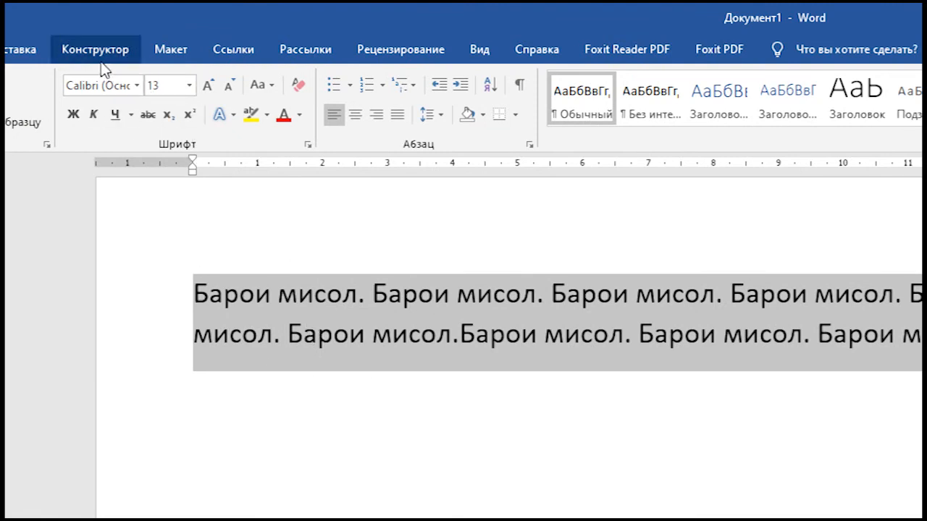
Browse the available fonts and apply Times New Roman to the selected practice text
click(138, 85)
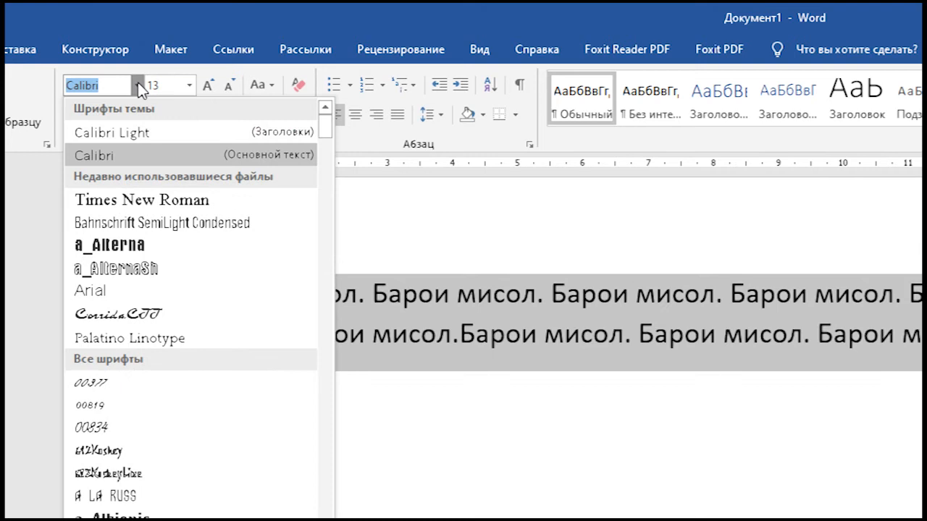
click(138, 85)
click(138, 85)
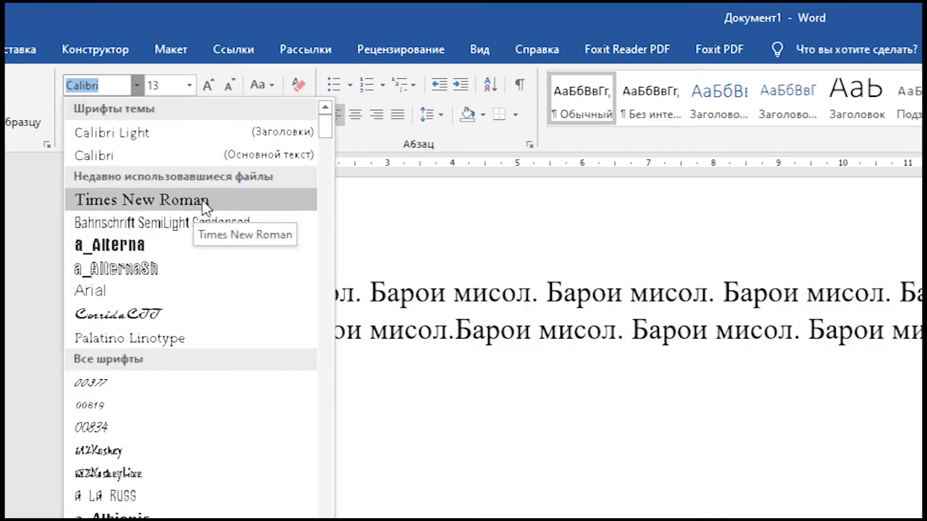
scroll(204, 208, down, 20)
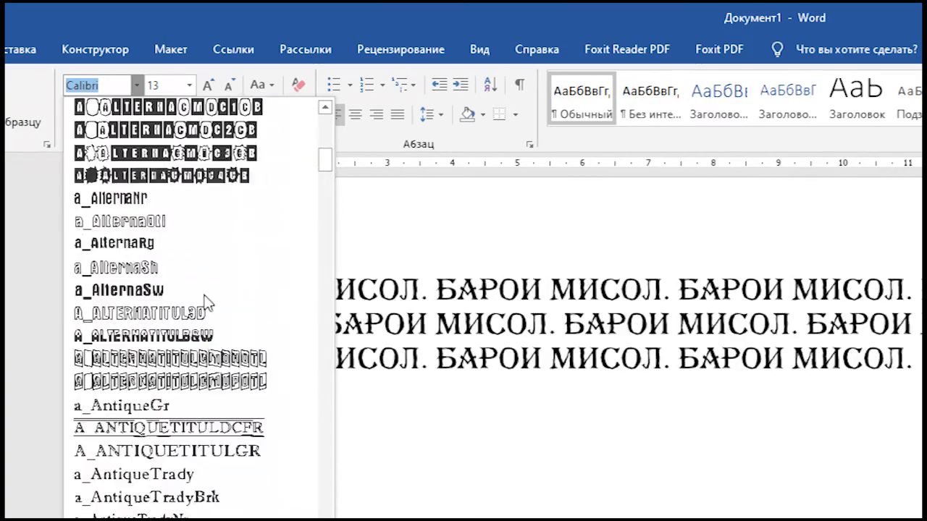
drag(325, 203, 321, 418)
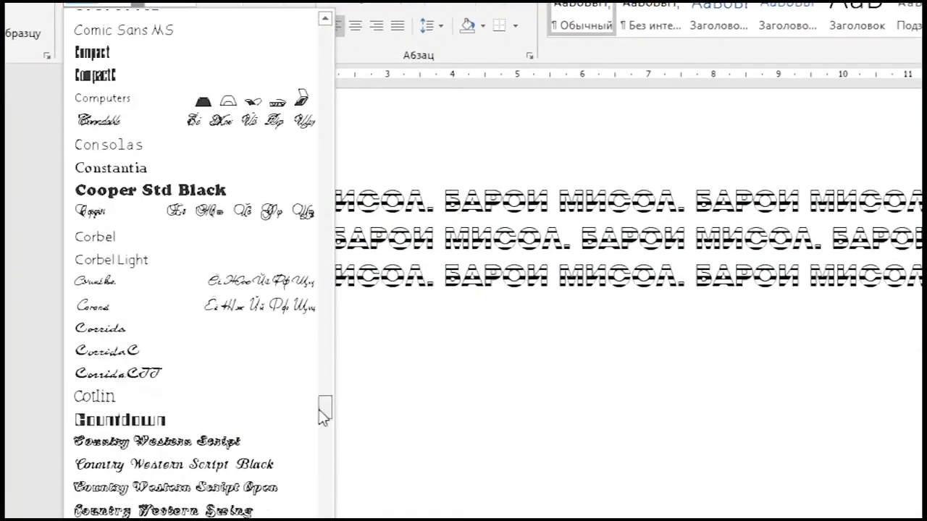
scroll(169, 343, down, 20)
scroll(170, 343, down, 10)
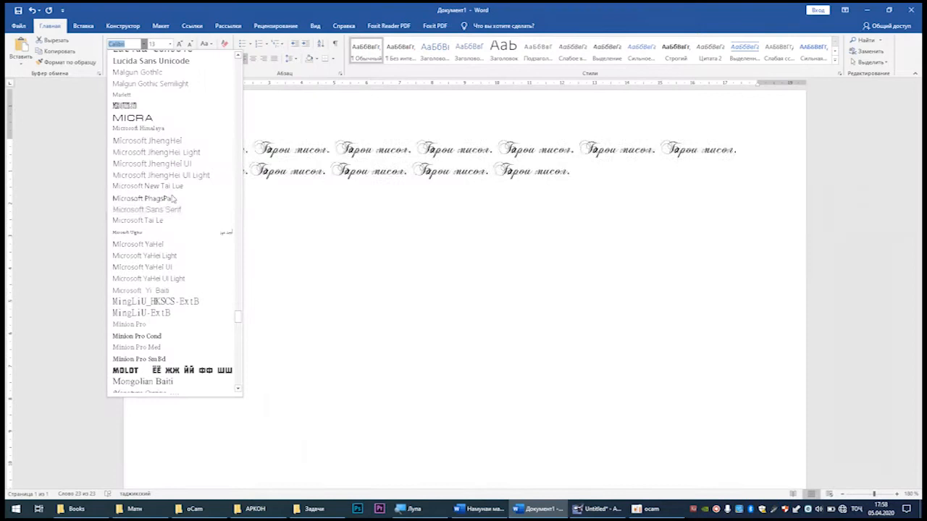
drag(239, 319, 239, 372)
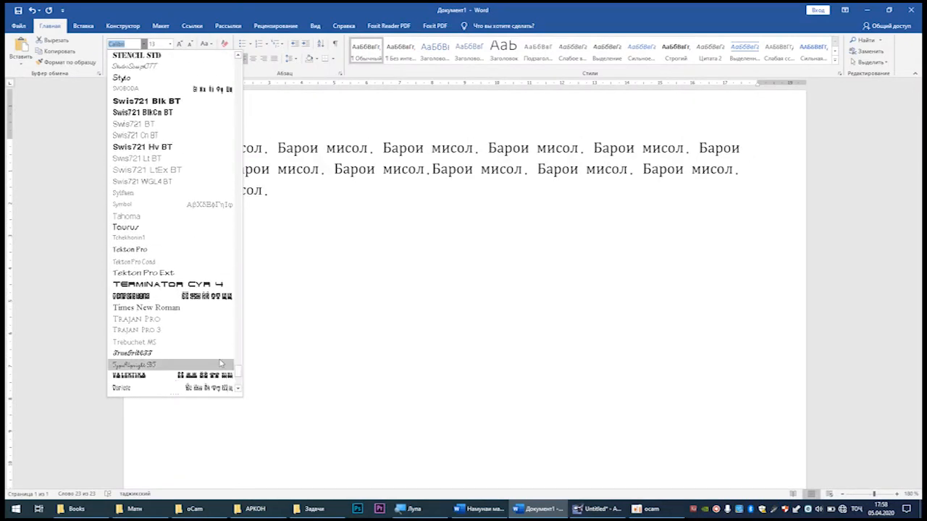
click(186, 311)
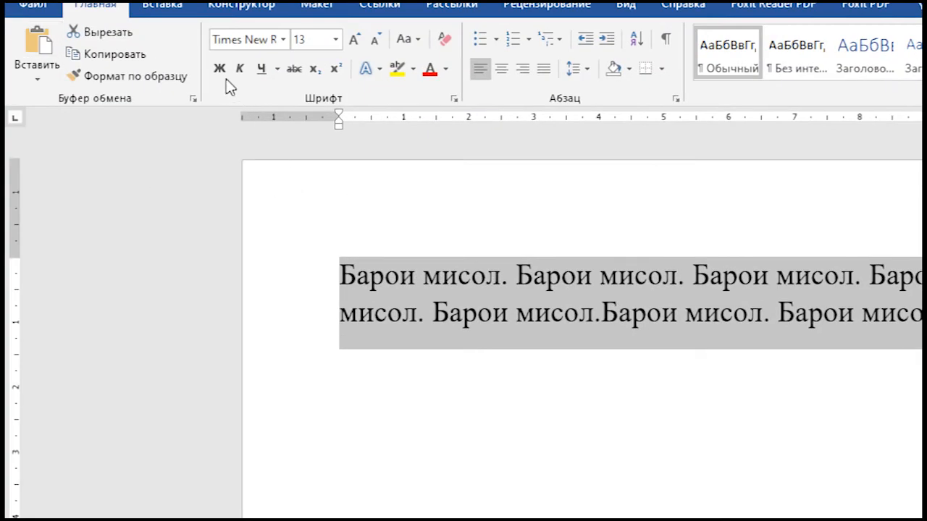
Toggle bold, italic and underline on and off for the selected practice text
click(219, 71)
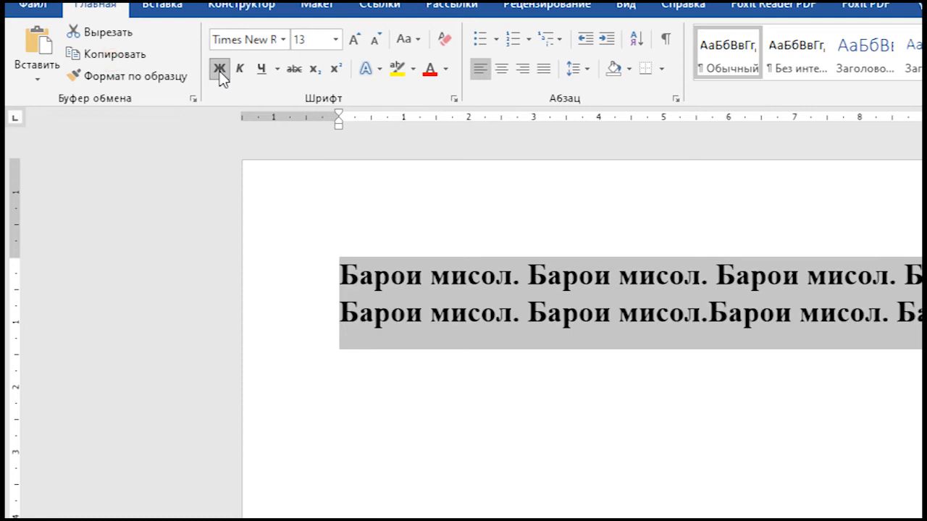
click(220, 71)
click(220, 71)
click(220, 71)
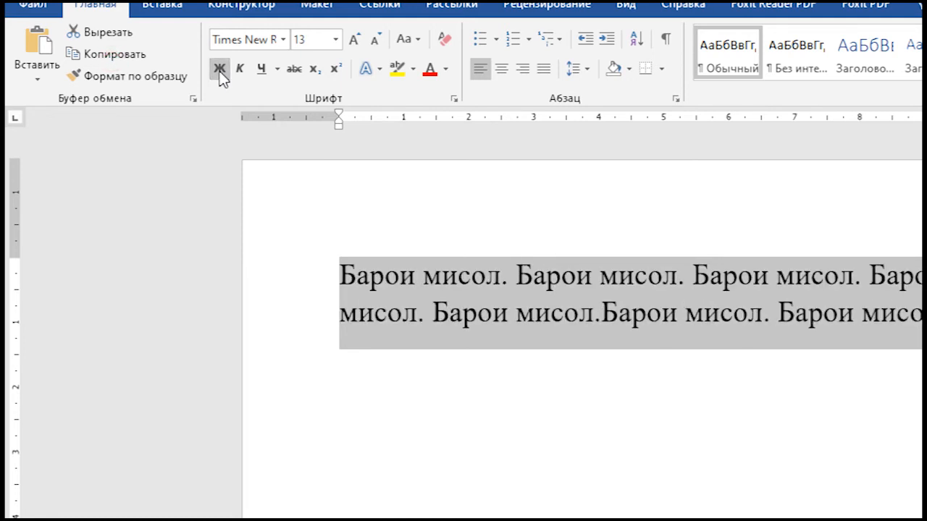
click(220, 71)
click(220, 71)
click(242, 72)
click(242, 73)
click(241, 72)
click(243, 71)
click(262, 70)
click(262, 70)
click(261, 70)
click(262, 70)
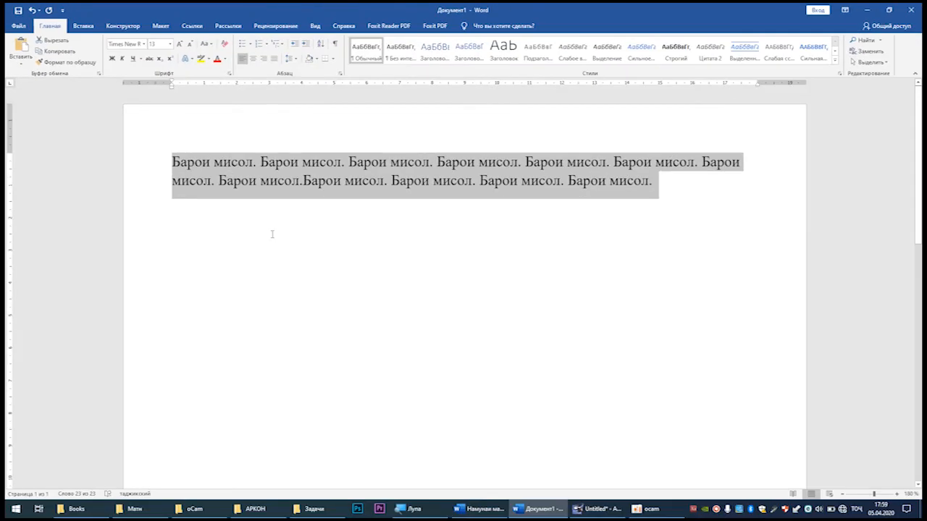
Delete all of the practice text so the document is empty
click(398, 234)
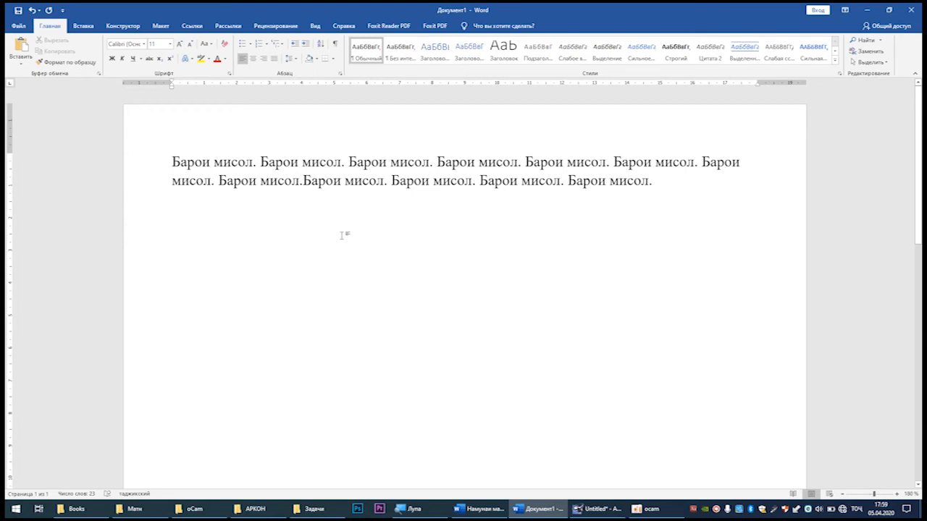
key(ctrl+a)
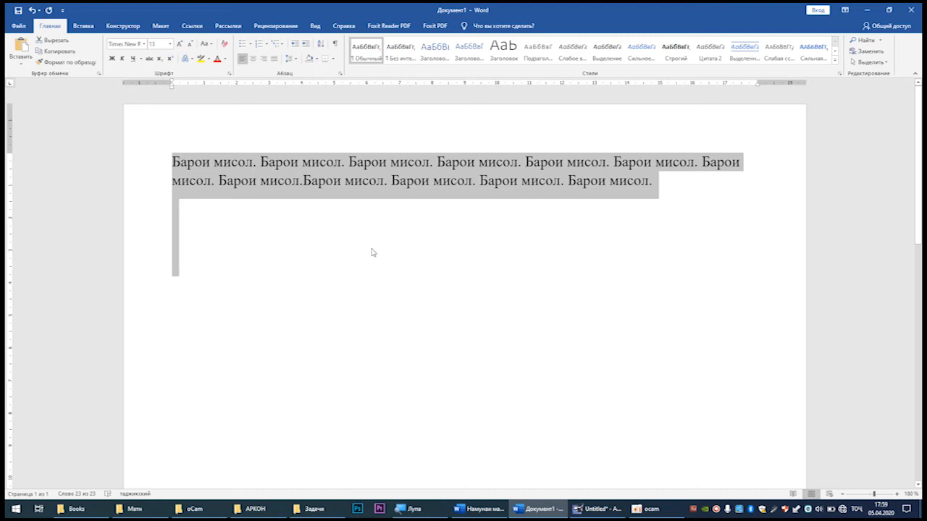
key(Delete)
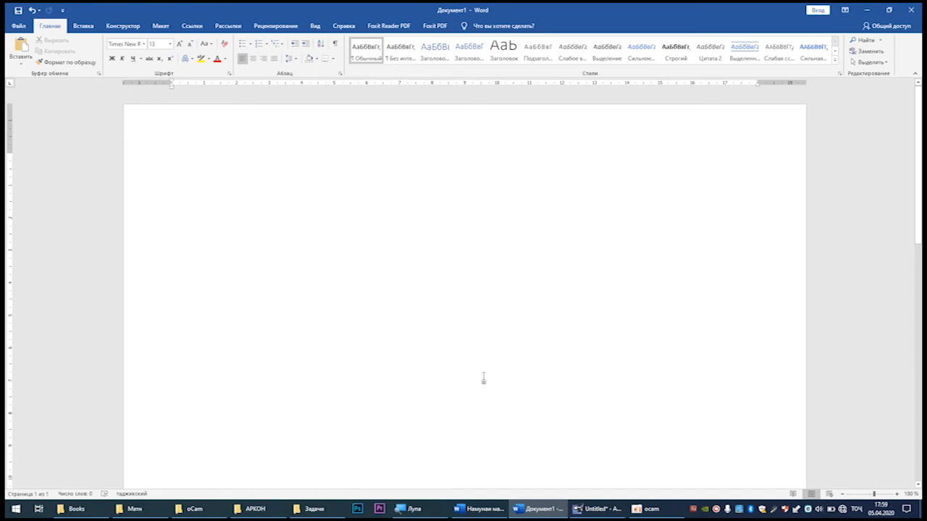
Check the title in the sample letter and write "Намунаи мактуб (ариза)" on the first line of the new document
click(479, 509)
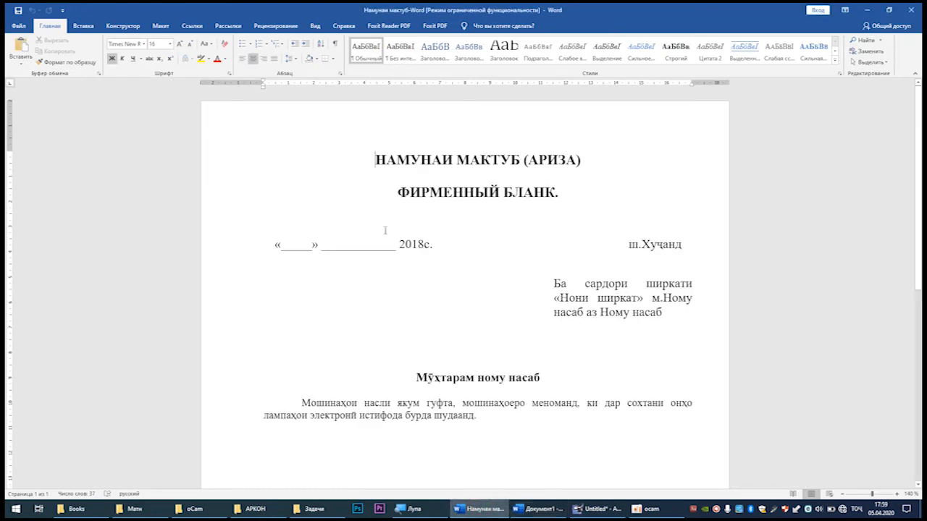
click(536, 509)
text(намунаи )
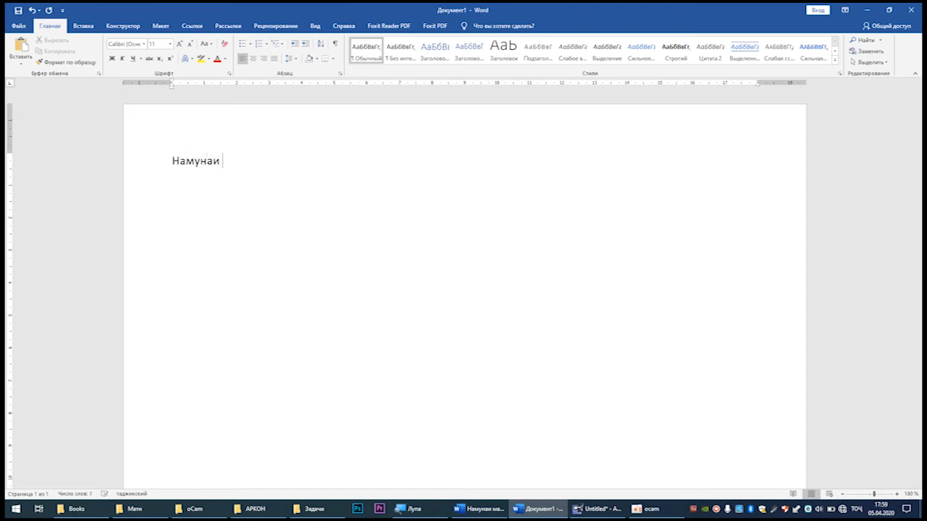
text(мактуб (ариза))
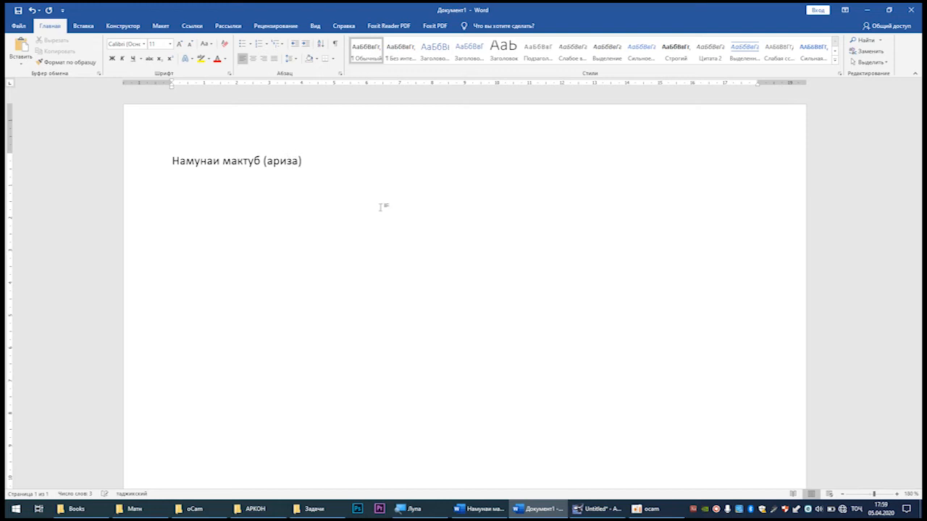
Select the title line in the new document and compare it with the title of the sample letter
ctrl+scroll(337, 213, up, 3)
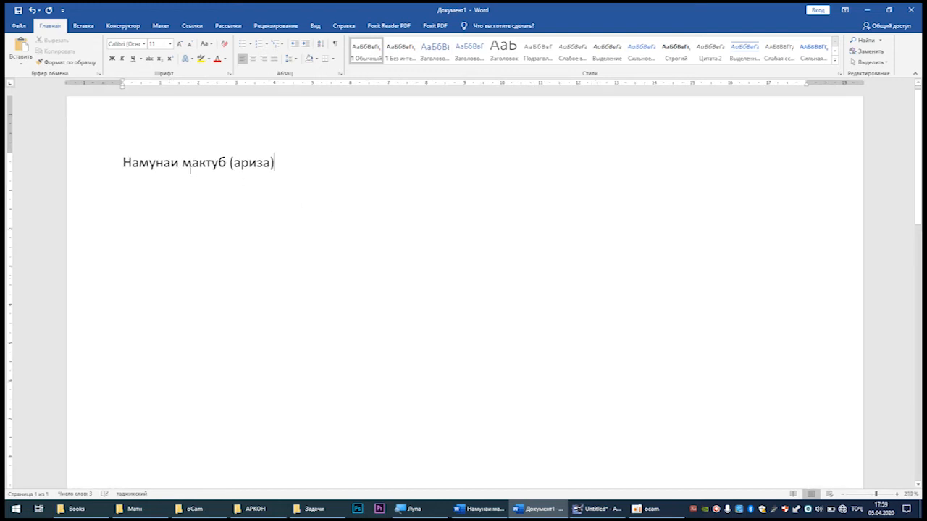
drag(124, 162, 277, 163)
key(alt+Tab)
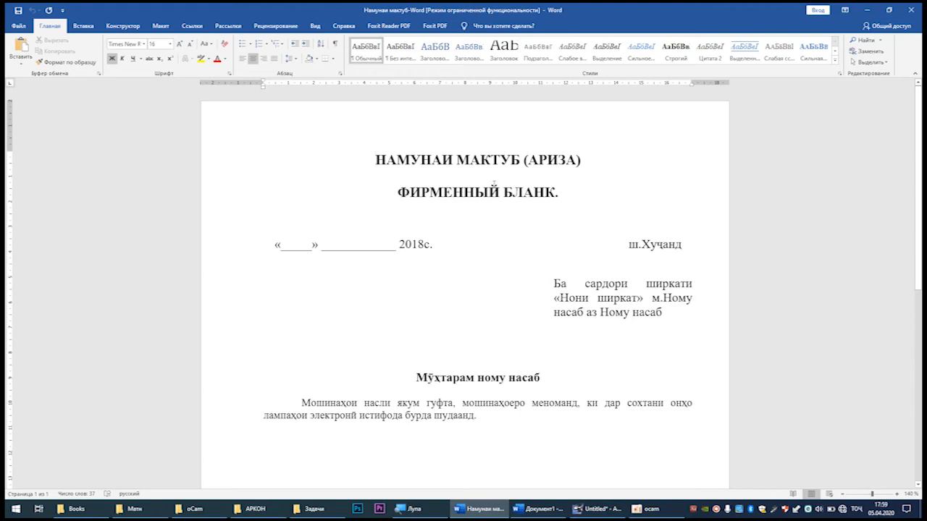
key(alt+Tab)
key(alt+Tab)
key(alt+Tab)
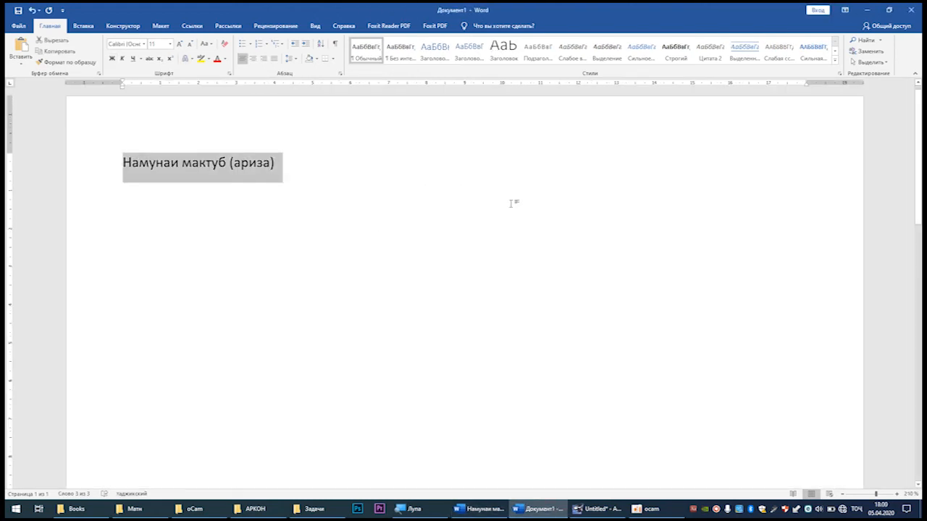
key(alt+Tab)
key(alt+Tab)
key(alt+Tab)
key(alt+Tab)
key(alt+Tab)
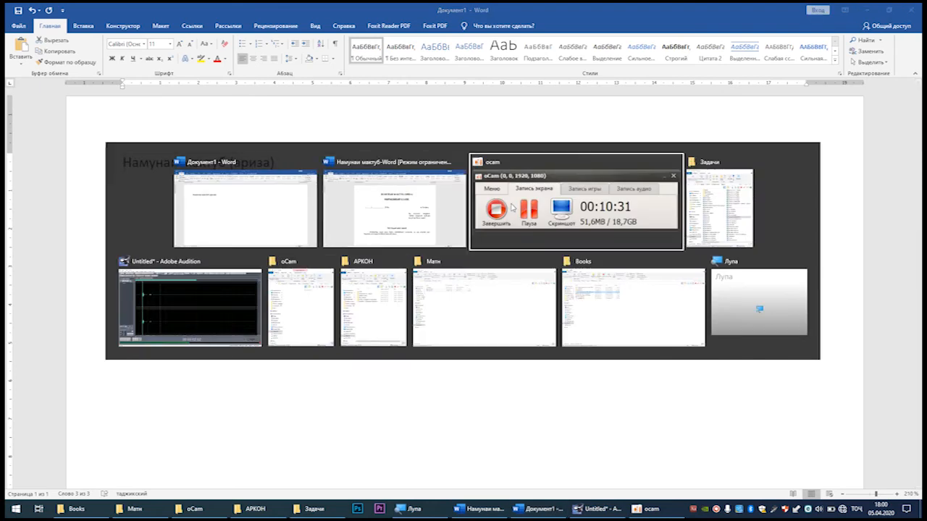
key(alt+Tab)
key(alt+Tab)
key(alt+Tab)
key(alt+Tab)
key(alt+Tab)
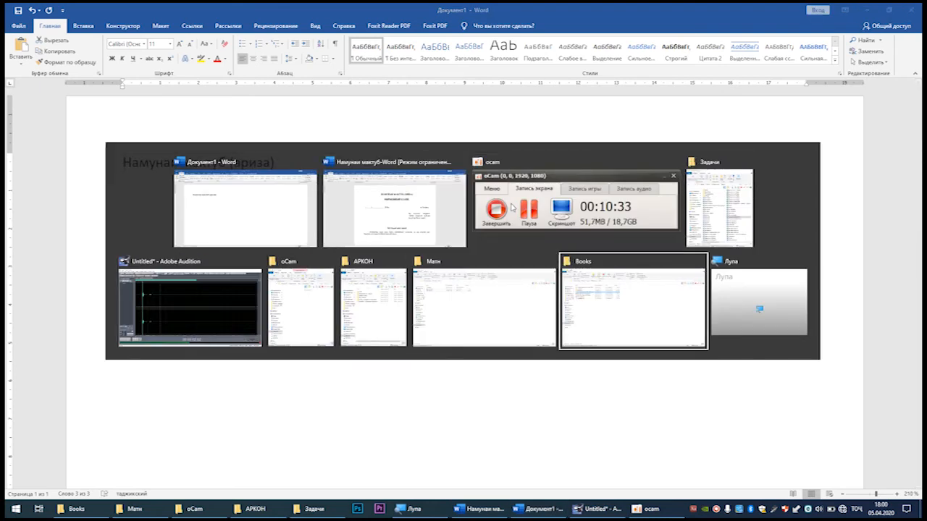
key(alt+Tab)
key(alt+Tab)
key(alt+Tab)
key(alt+Tab)
key(alt+Tab)
key(alt+Tab)
key(alt+Tab)
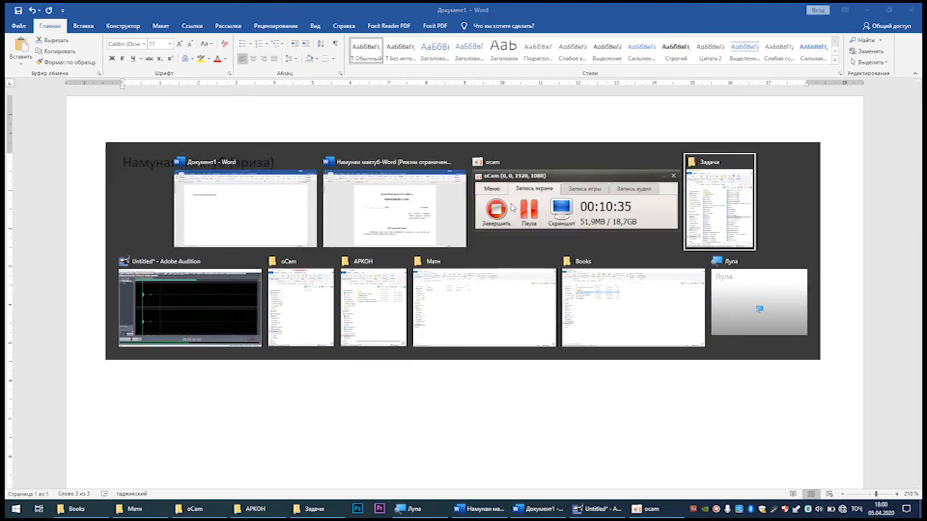
key(alt+Tab)
key(alt+Tab)
key(alt+Tab)
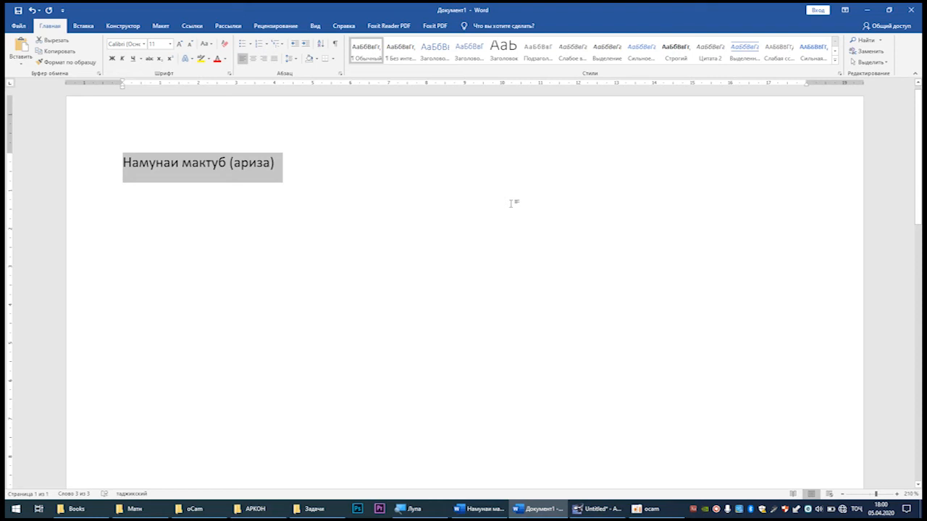
Recheck the sample letter's title, convert the selected title to uppercase and start a new line below it
key(alt+Tab)
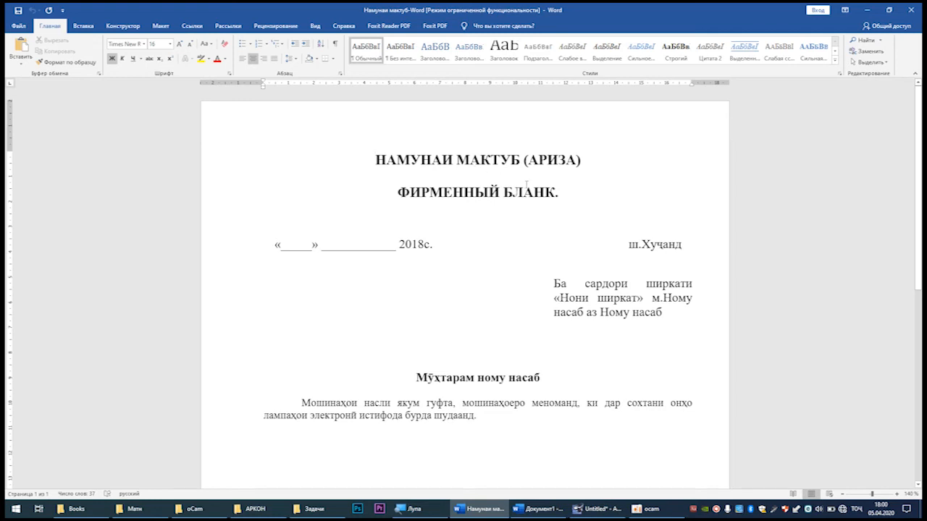
key(alt+Tab)
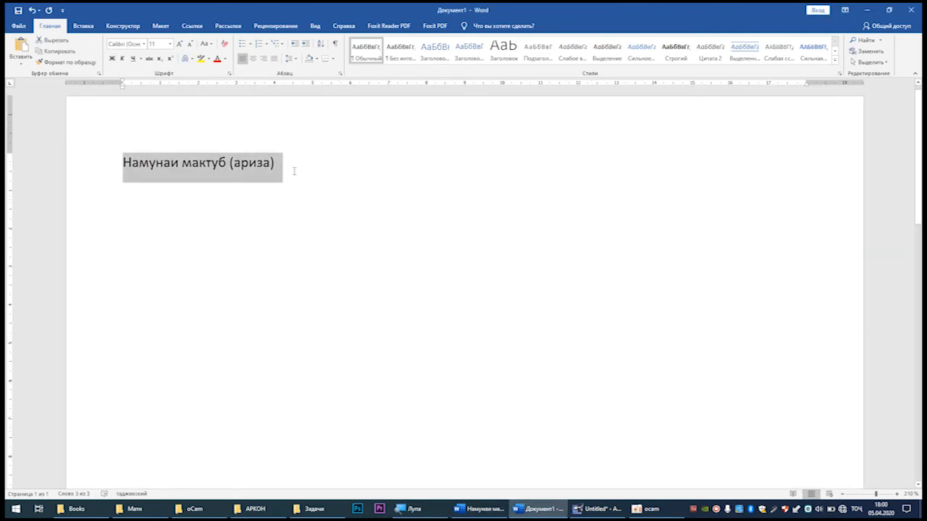
key(shift+F3)
click(295, 174)
key(Return)
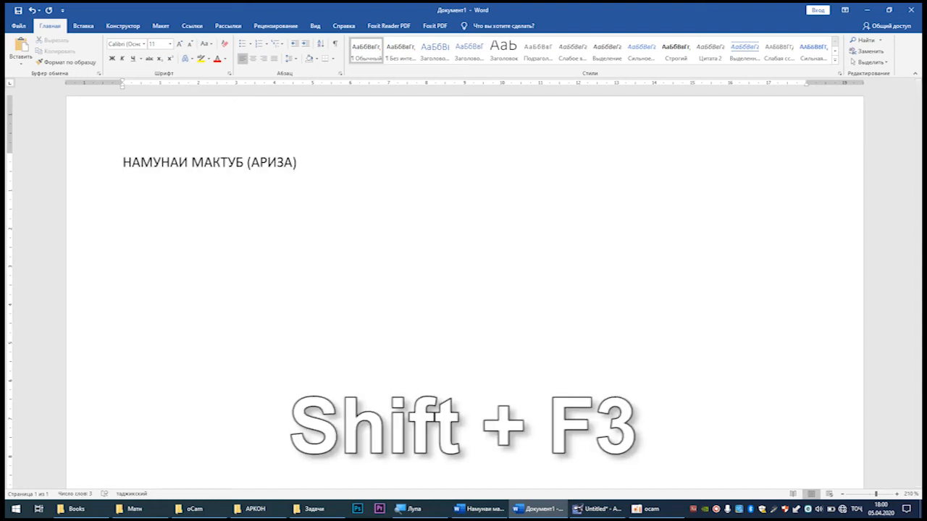
Consult the sample letter again, return to the new document and change the input language to Russian
key(alt+Tab)
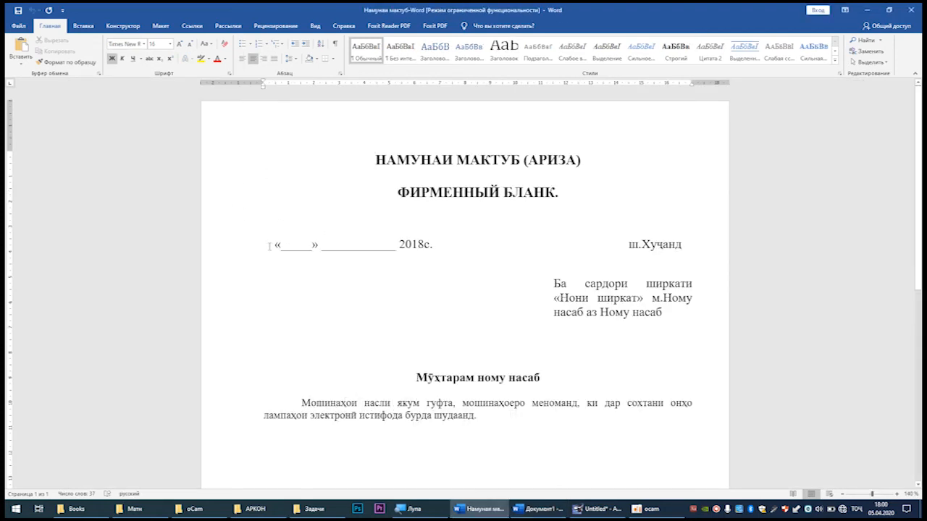
key(alt+Tab)
key(alt+shift)
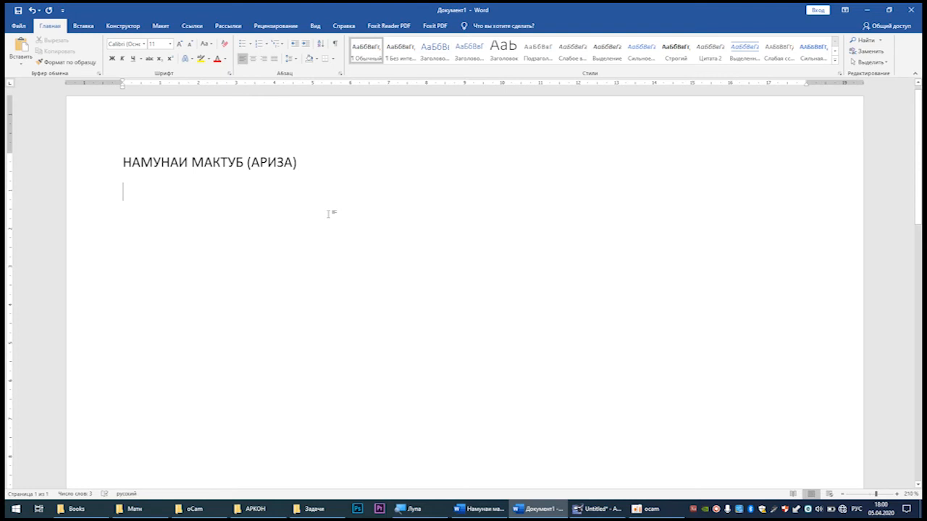
Write "ФИРМЕННЫЙ БЛАНК" on the second line, start a new line, and check the next line in the sample letter
text(ФИРМЕННЫЙ БЛАНК)
key(Return)
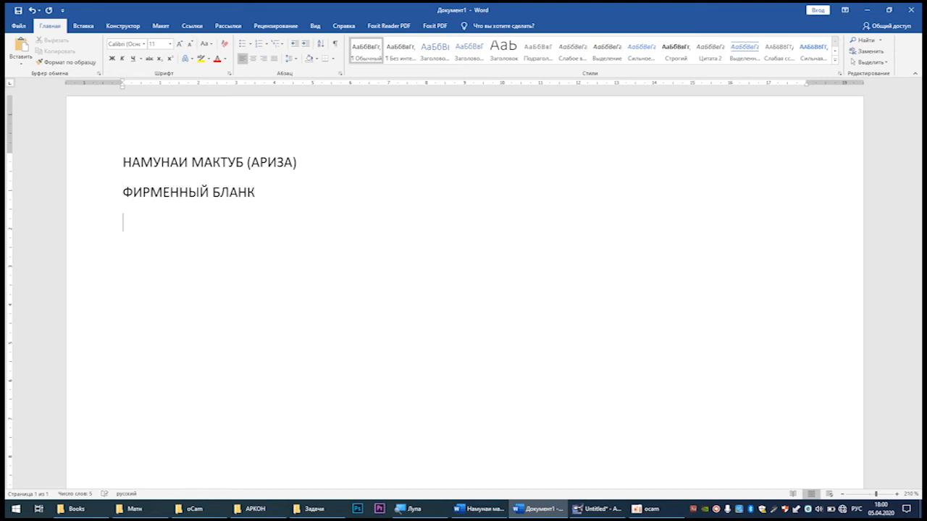
key(alt+Tab)
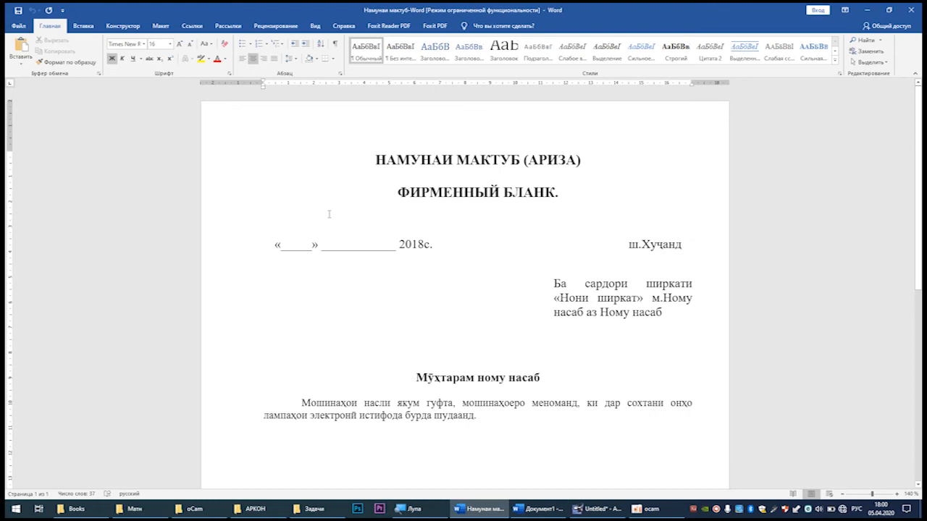
key(alt+Tab)
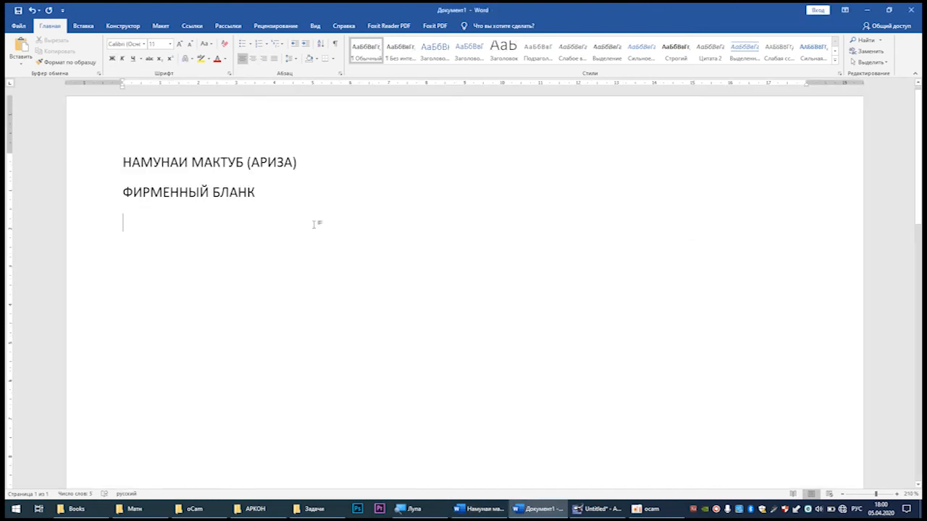
Write a date line with blanks for day, month and year in the form «___» ____________ ____с., with the city Хучанд spaced out after it
text(«)
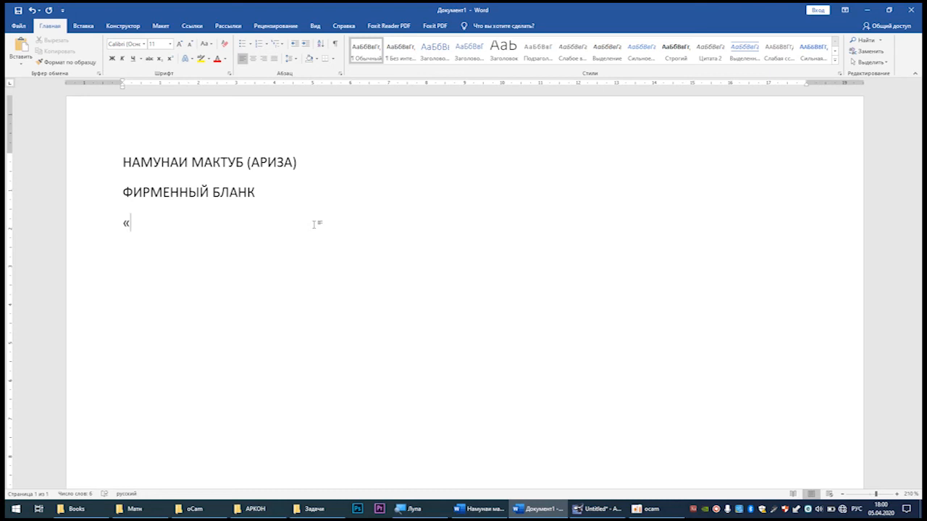
text(__» _________________ _____с.)
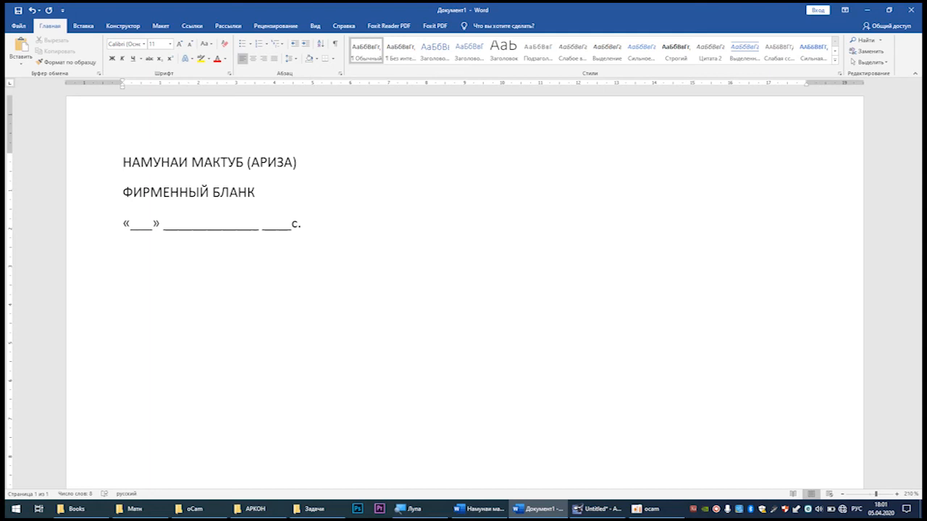
key(Tab)
text(ш.)
key(alt+shift)
text(Хучанд)
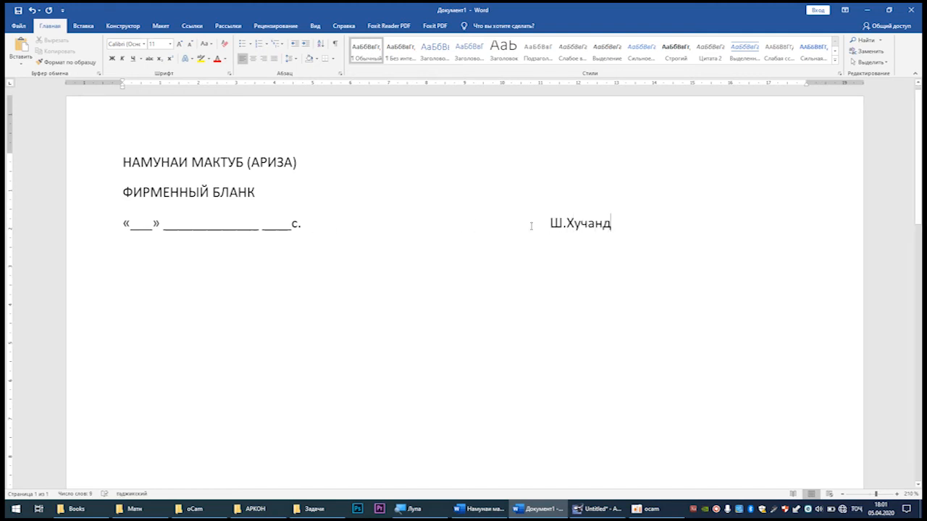
Change the capital Ш before the city name to lowercase so it reads "ш.Хучанд"
click(562, 224)
key(BackSpace)
text(ш)
click(640, 228)
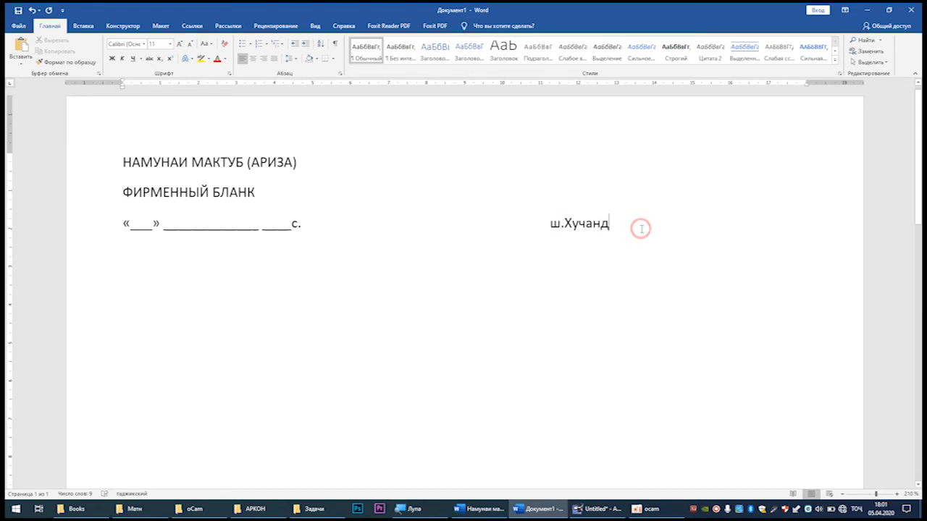
Leave an empty line below the date line and copy the addressee block "Ба сардори ширкати..." from the sample letter
key(Return)
key(Return)
key(alt+Tab)
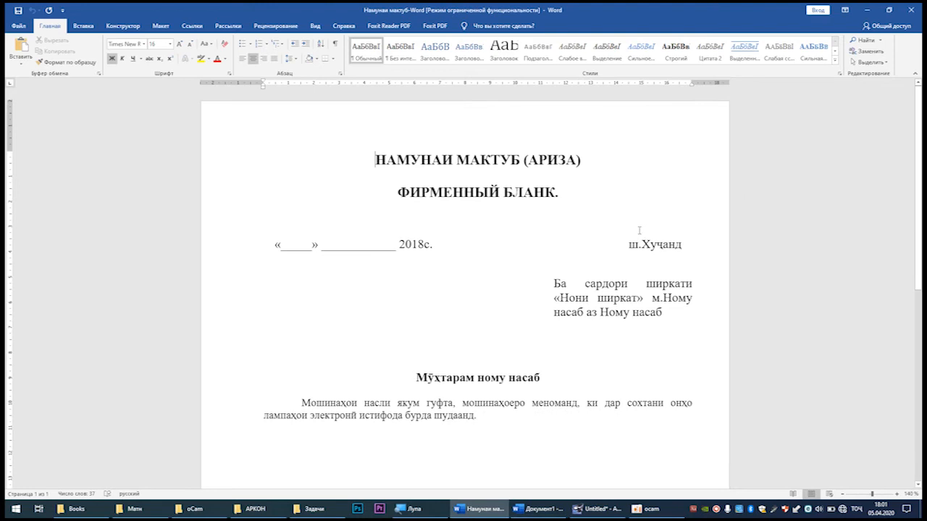
drag(553, 284, 637, 310)
key(super+c)
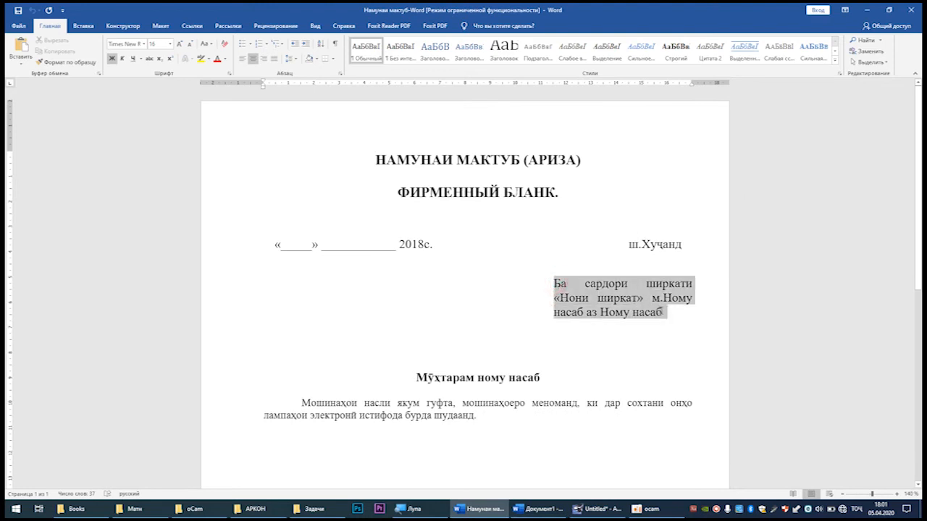
key(alt+Tab)
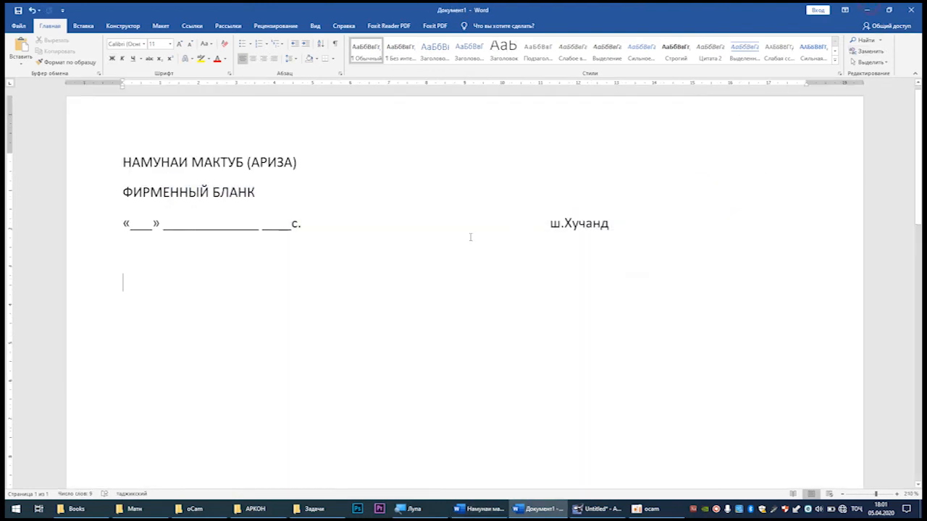
right_click(141, 283)
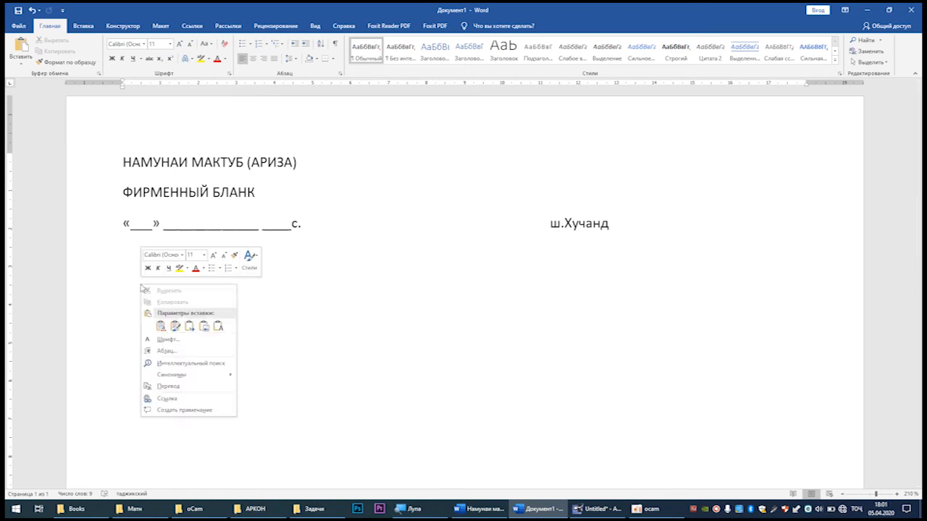
click(156, 325)
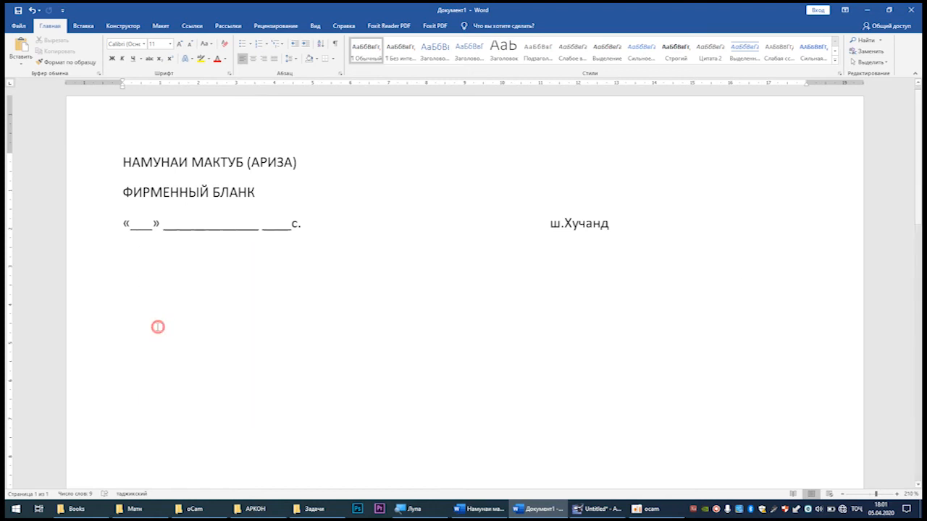
key(ctrl+z)
Paste the addressee block as text only below the date line and add blank space under it
right_click(137, 285)
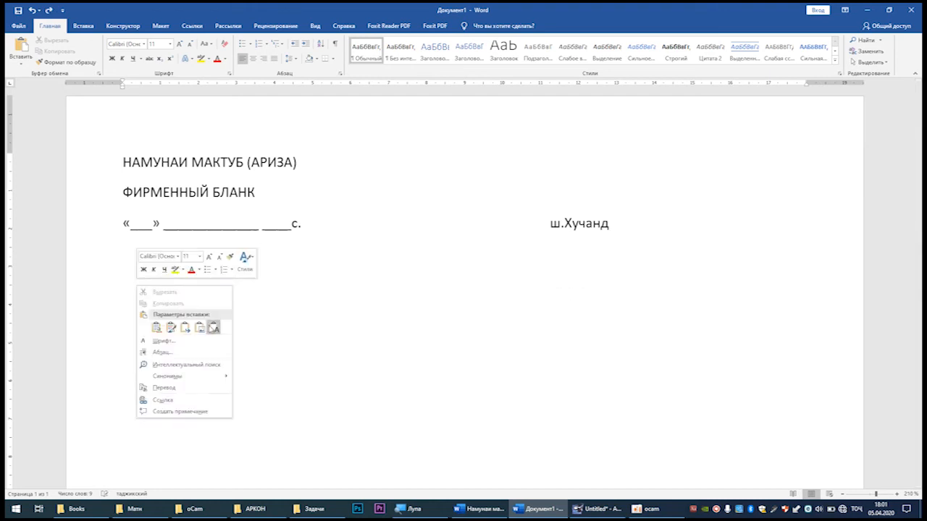
click(213, 328)
click(553, 280)
key(Return)
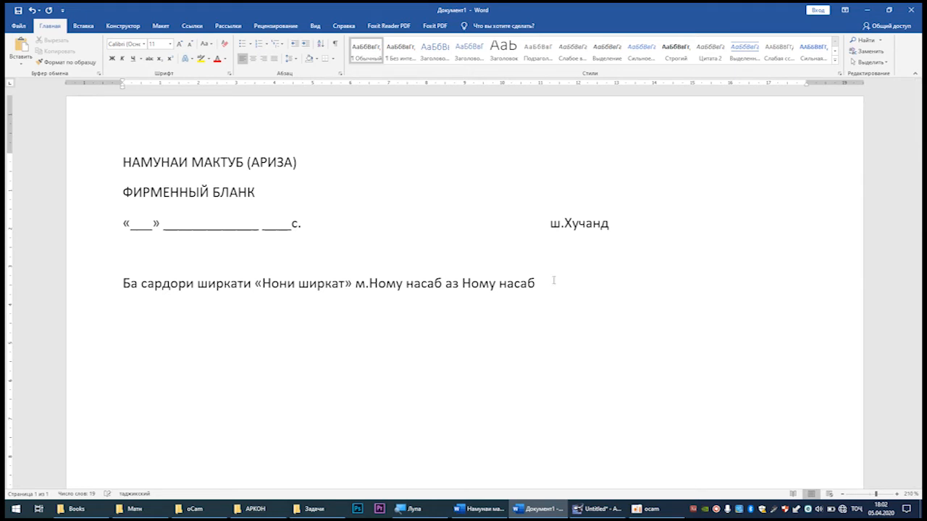
Copy the salutation "Мӯҳтарам ному насаб" and the body paragraph from the sample letter and paste them as text only below the addressee
key(alt+Tab)
scroll(468, 314, down, 3)
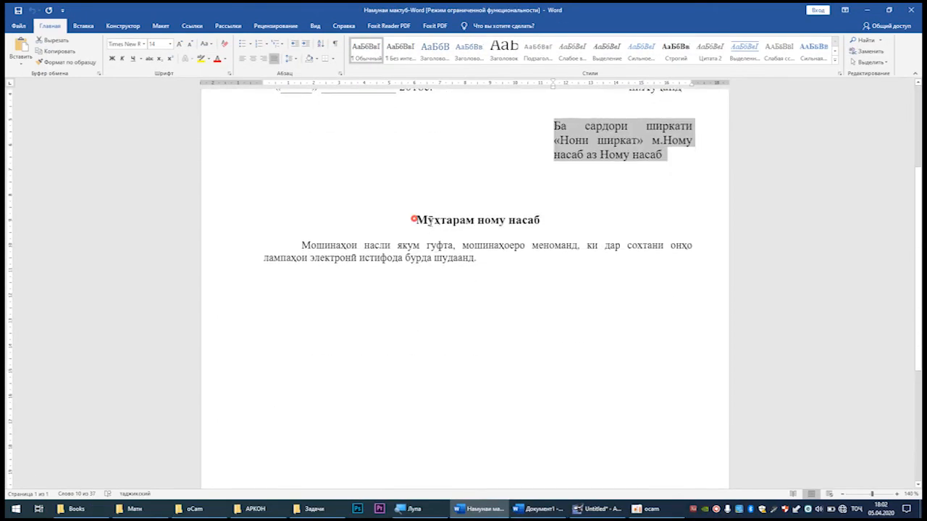
drag(414, 220, 468, 288)
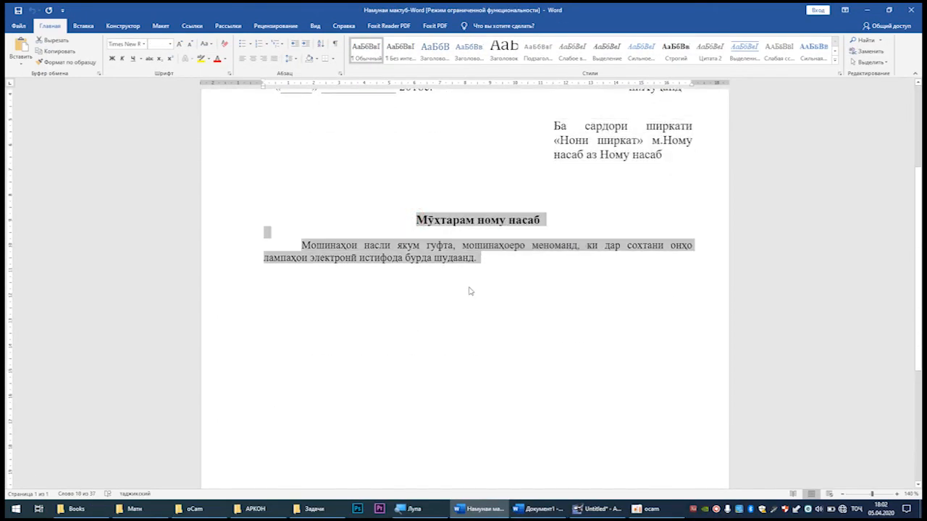
key(alt+Tab)
right_click(126, 346)
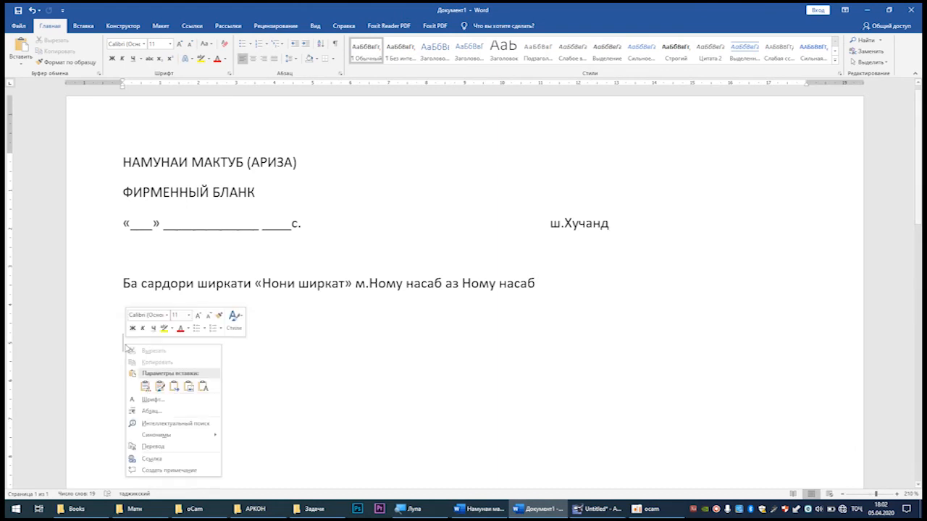
click(203, 386)
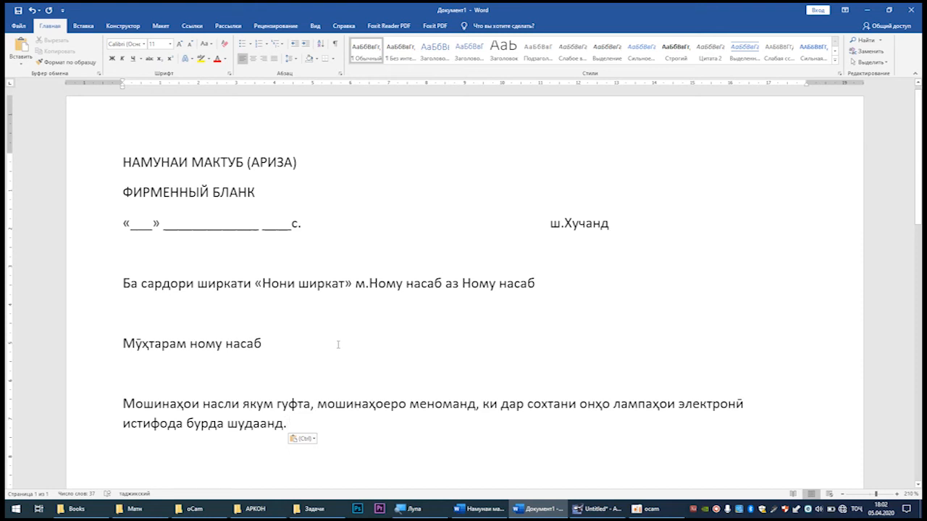
Review the sample letter's layout, then centre the title, the "ФИРМЕННЫЙ БЛАНК" line and the date line in the new document
key(alt+Tab)
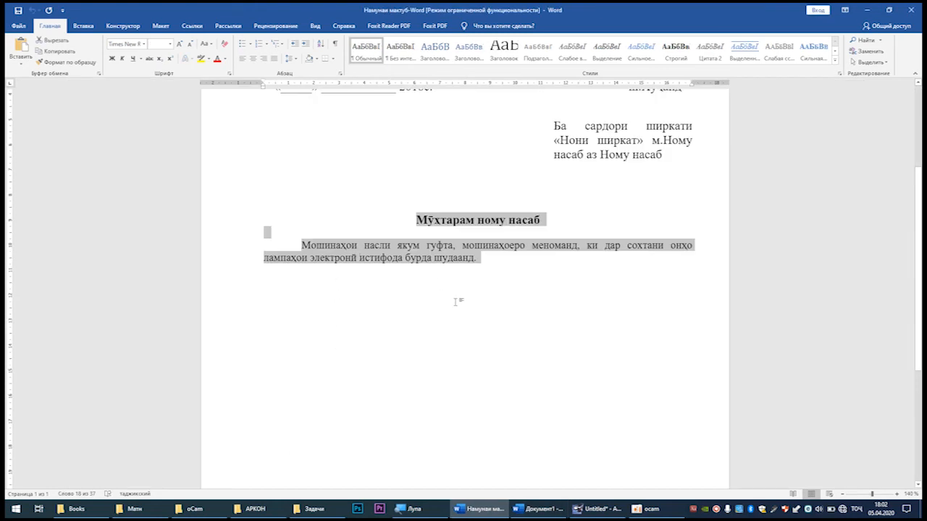
scroll(457, 301, up, 4)
click(523, 277)
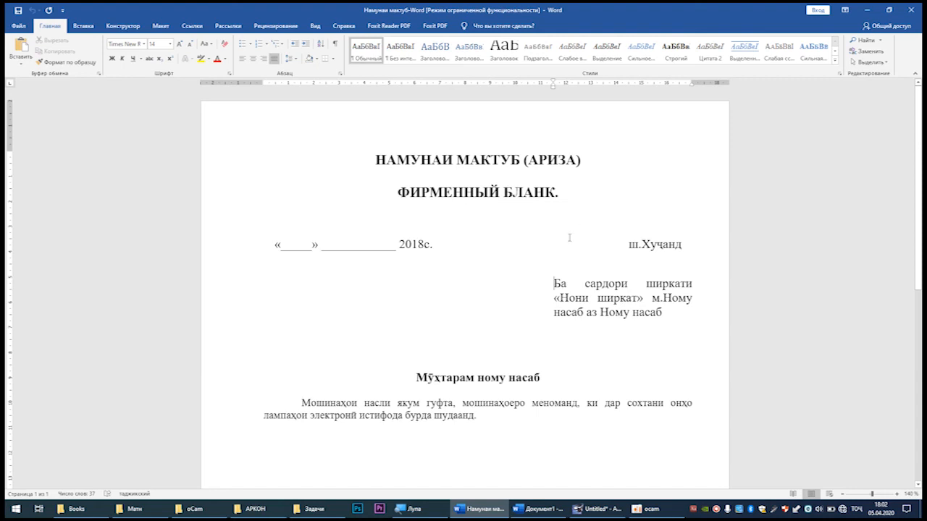
key(alt+Tab)
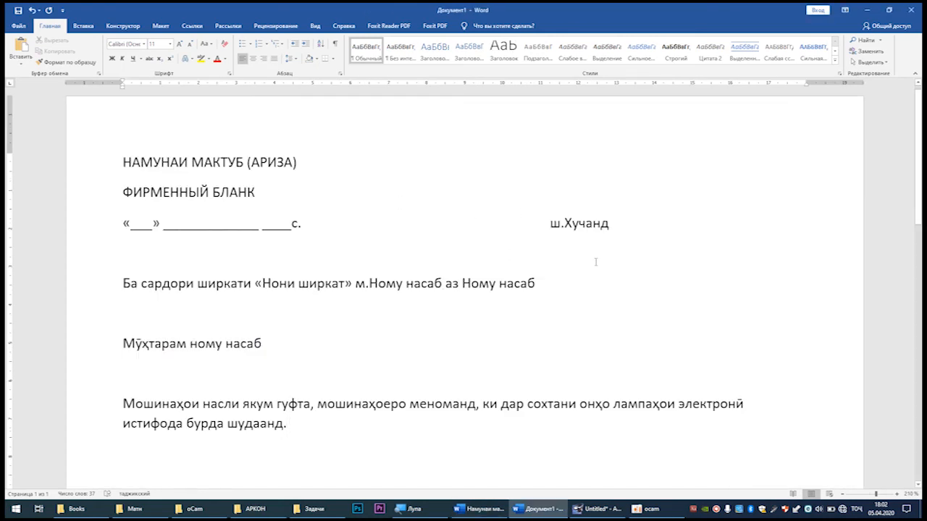
drag(635, 229, 173, 143)
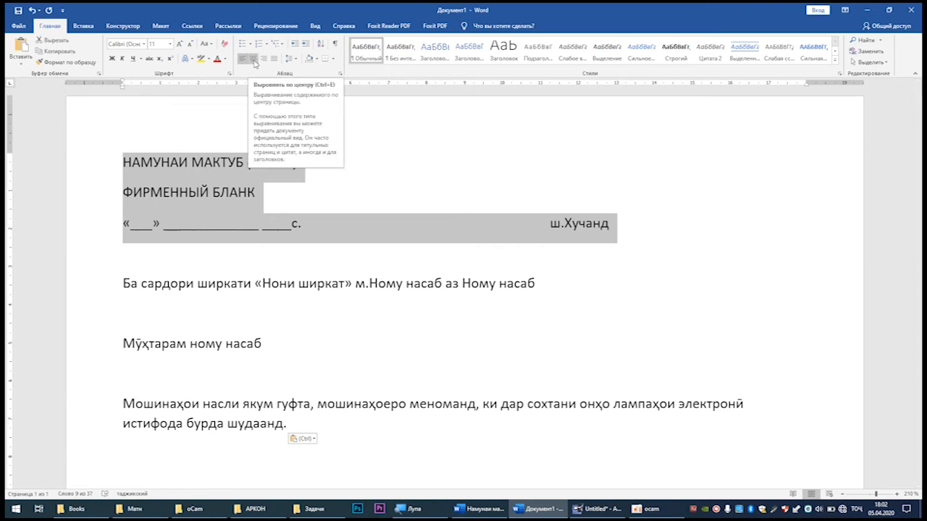
click(254, 60)
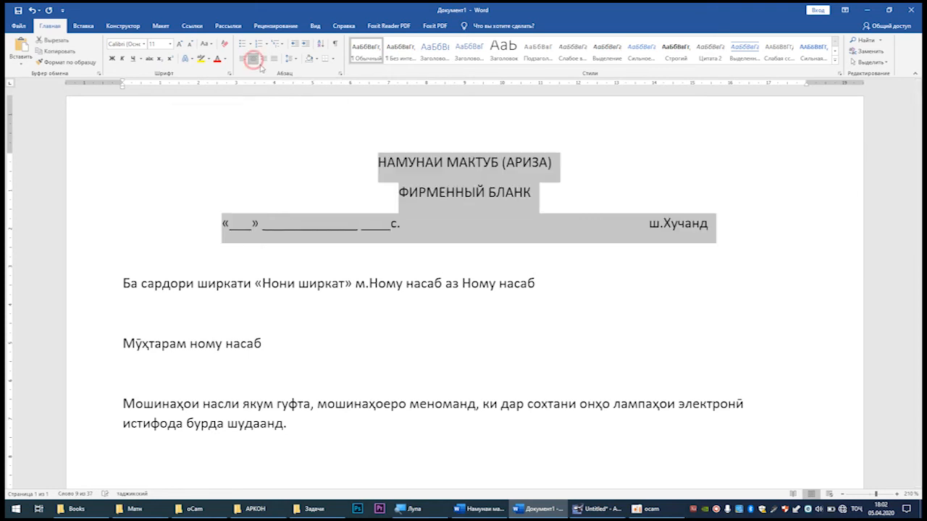
Set the font of the three centred lines to Times New Roman, size 14
click(144, 44)
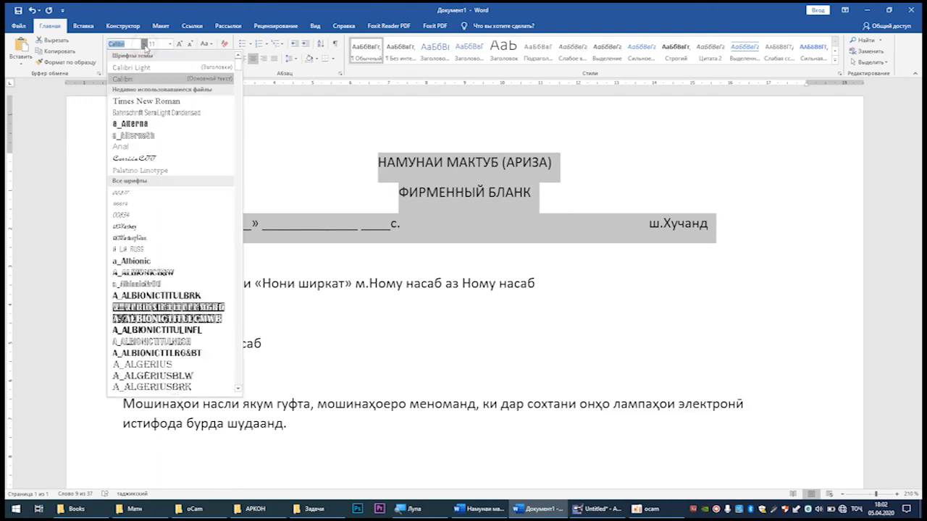
click(142, 102)
click(169, 44)
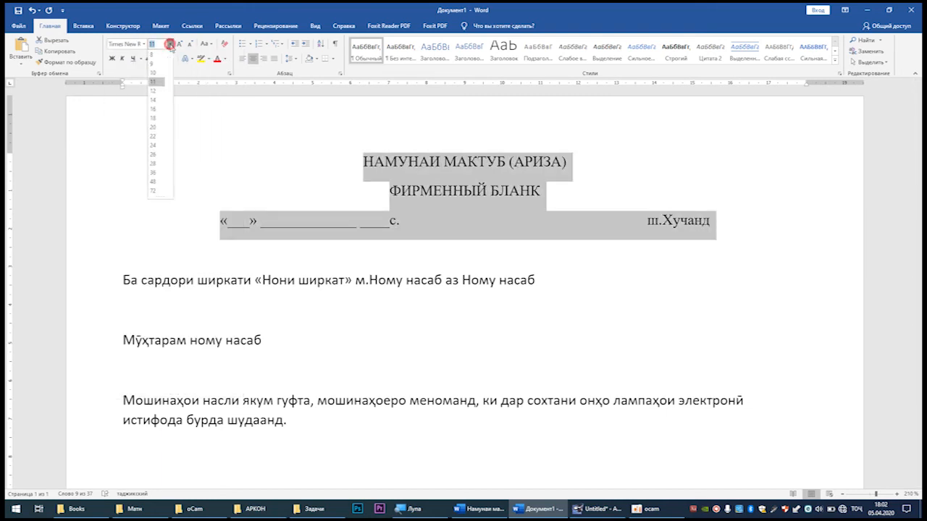
click(154, 95)
click(517, 209)
Make the title and the "ФИРМЕННЫЙ БЛАНК" line bold and insert two empty lines above the date line
drag(569, 199, 330, 166)
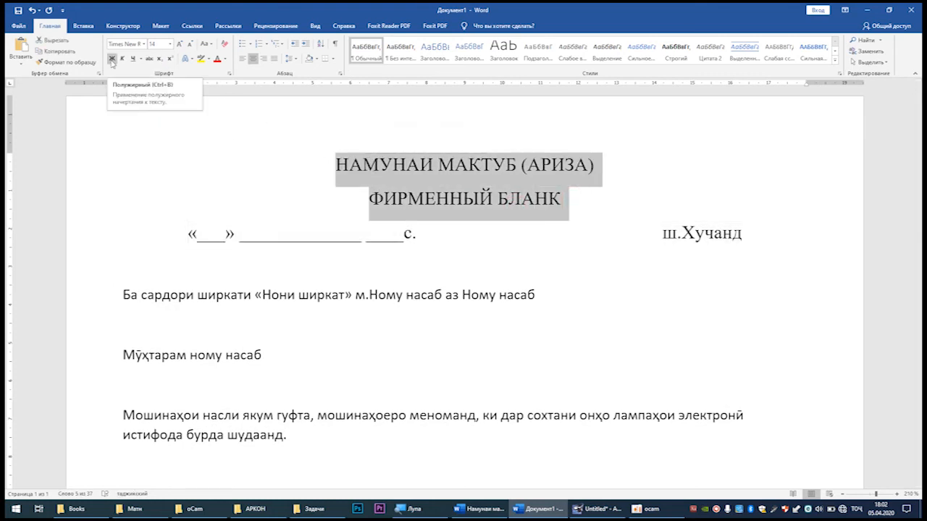
click(112, 60)
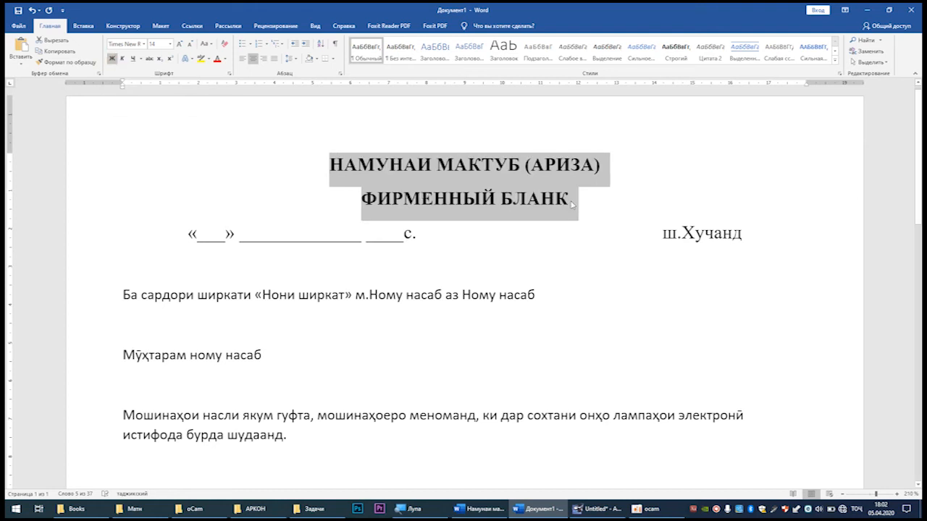
click(405, 204)
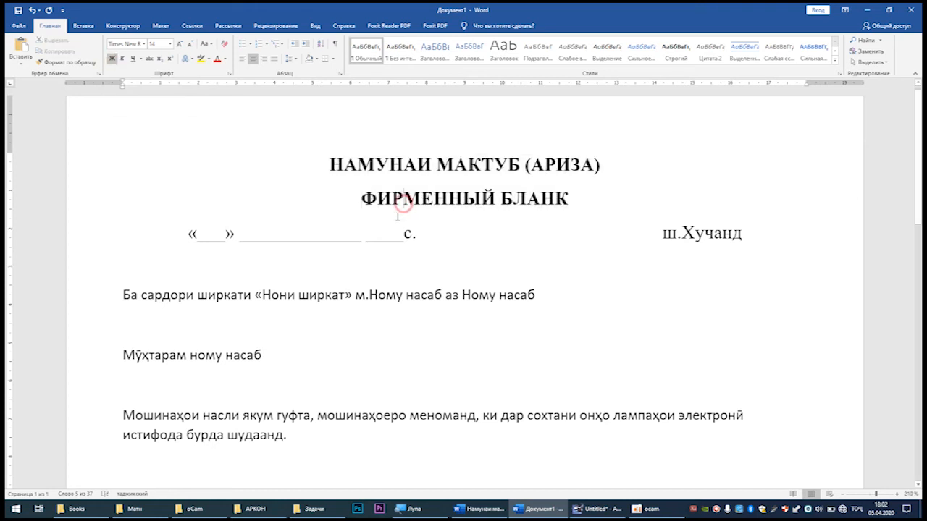
click(577, 199)
key(Return)
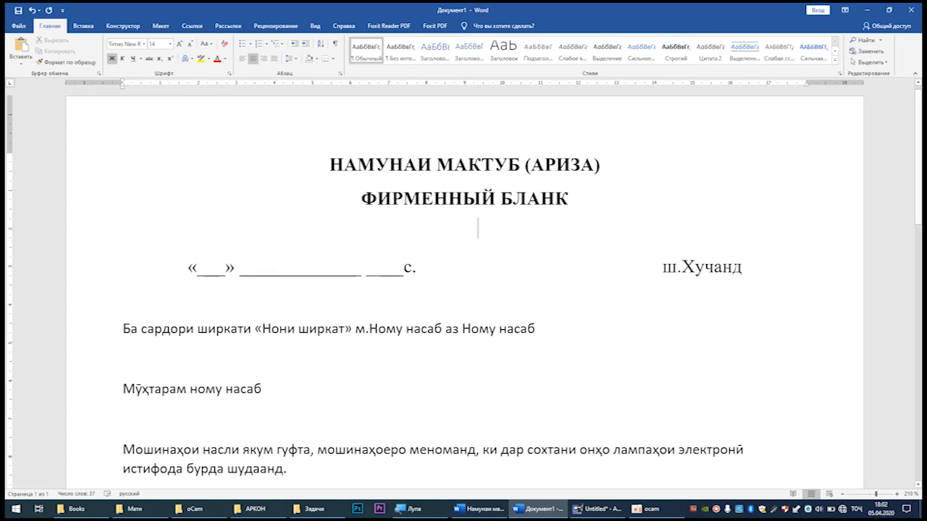
key(Return)
Format the addressee line "Ба сардори ширкати..." in Times New Roman, size 12
scroll(547, 265, down, 2)
drag(548, 265, 125, 268)
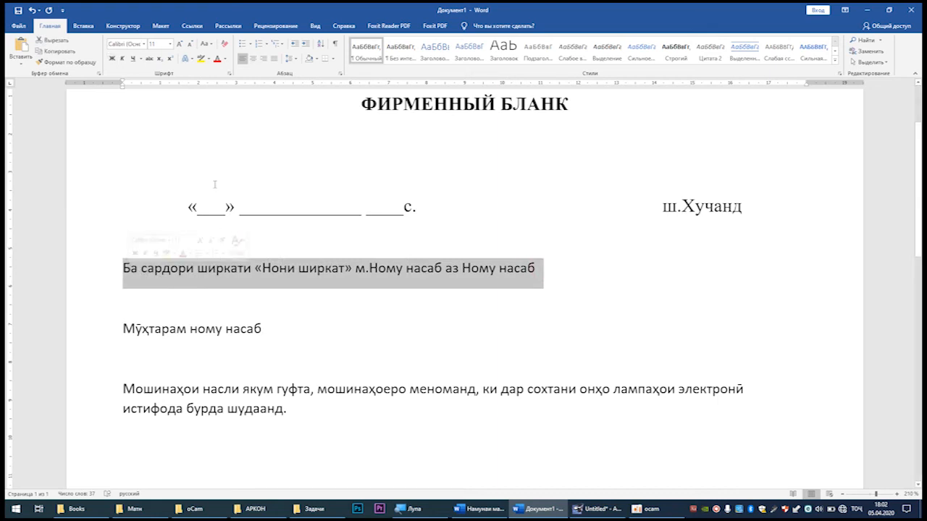
click(170, 44)
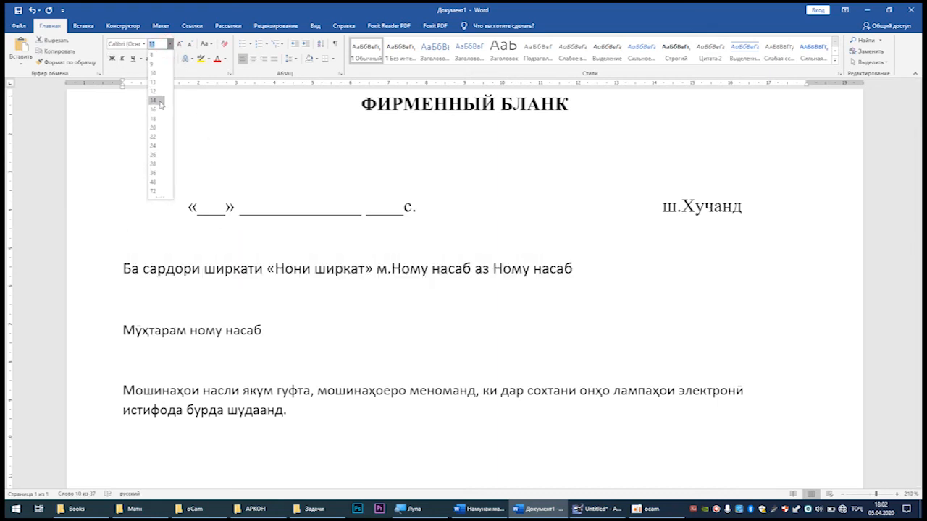
click(159, 89)
click(144, 44)
click(145, 101)
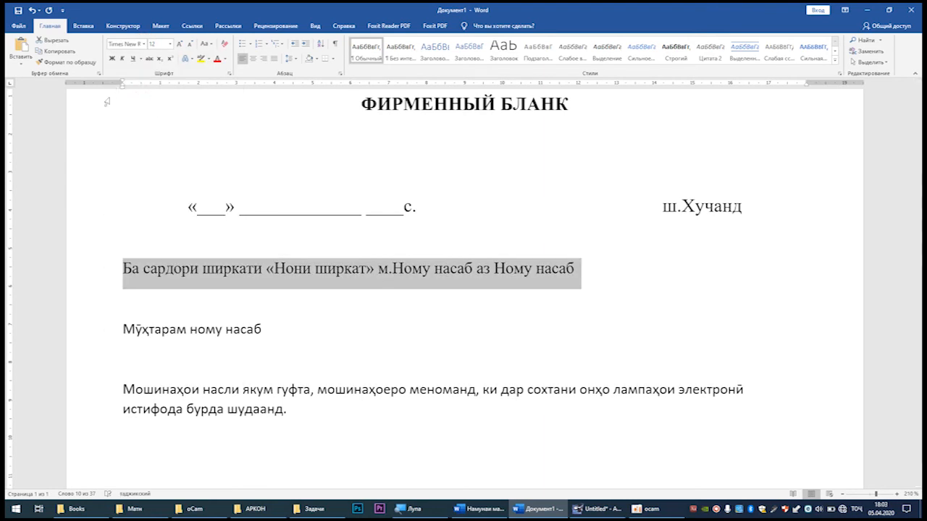
Indent the whole addressee paragraph from the left by about 12.8 cm so it forms a narrow block under the city
drag(122, 90, 613, 104)
scroll(447, 252, down, 3)
click(277, 292)
drag(121, 272, 293, 366)
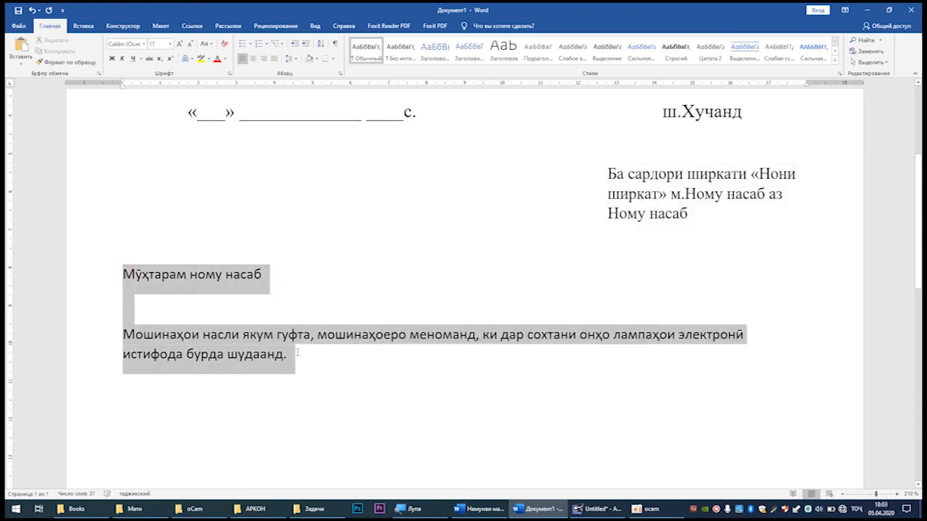
click(111, 59)
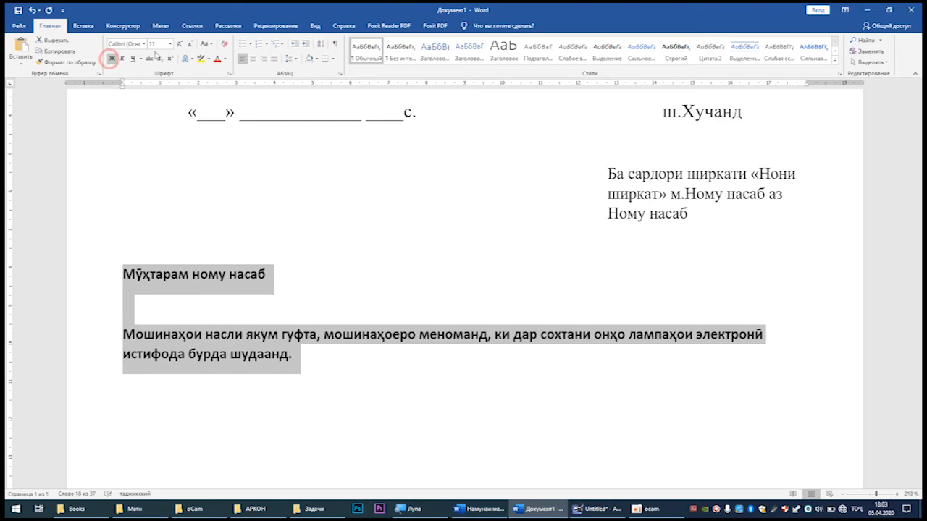
click(111, 59)
click(304, 338)
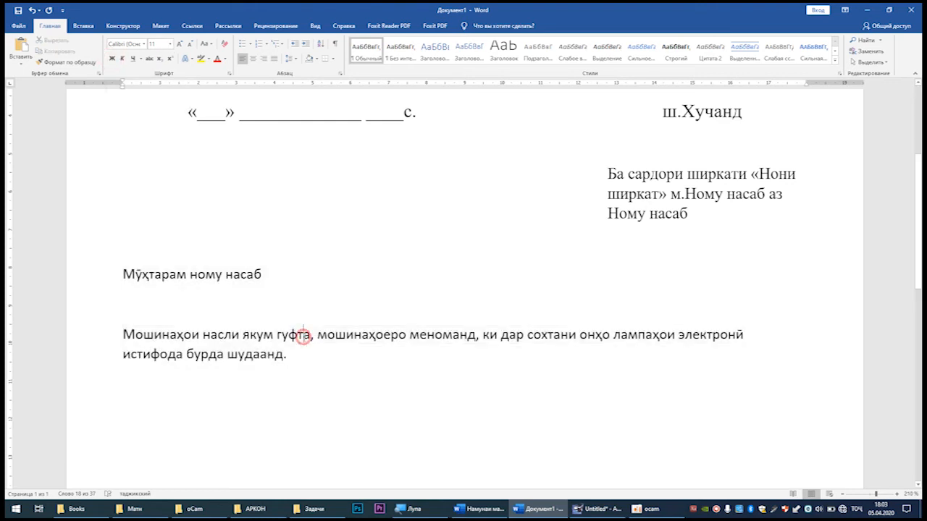
Make the greeting line "Мӯҳтарам ному насаб" bold and centred, in Times New Roman, size 14
triple_click(279, 275)
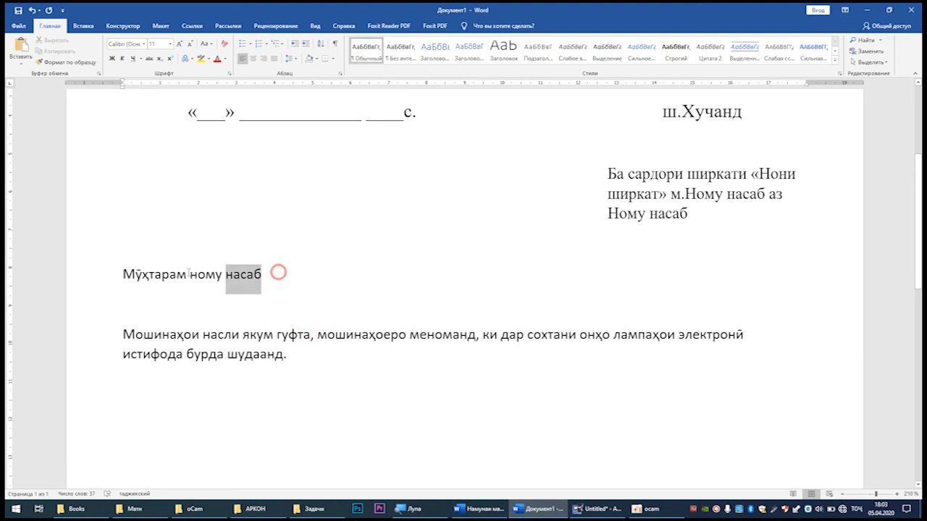
click(111, 58)
click(252, 58)
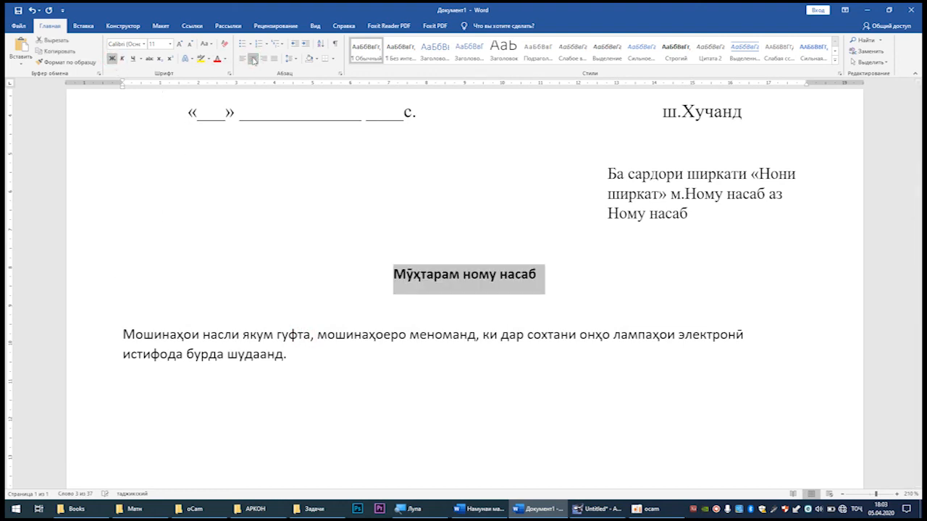
click(170, 44)
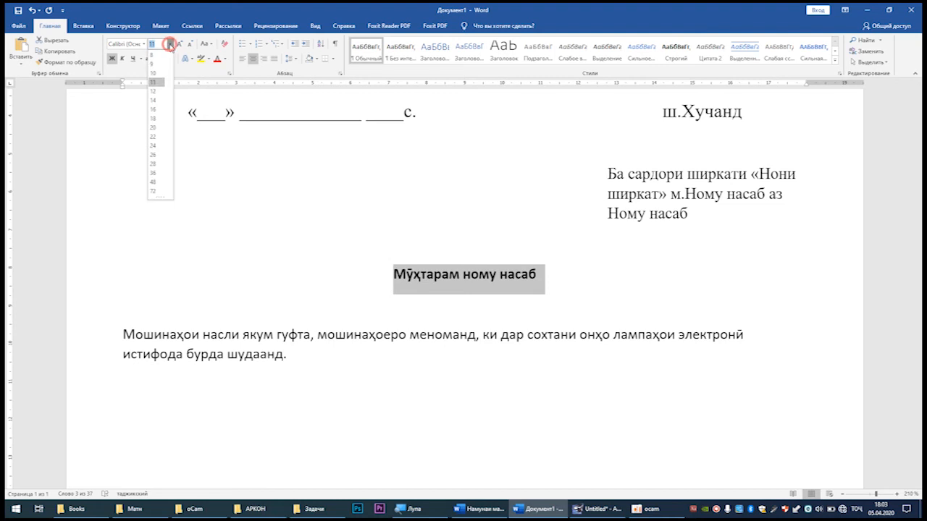
click(157, 101)
click(144, 44)
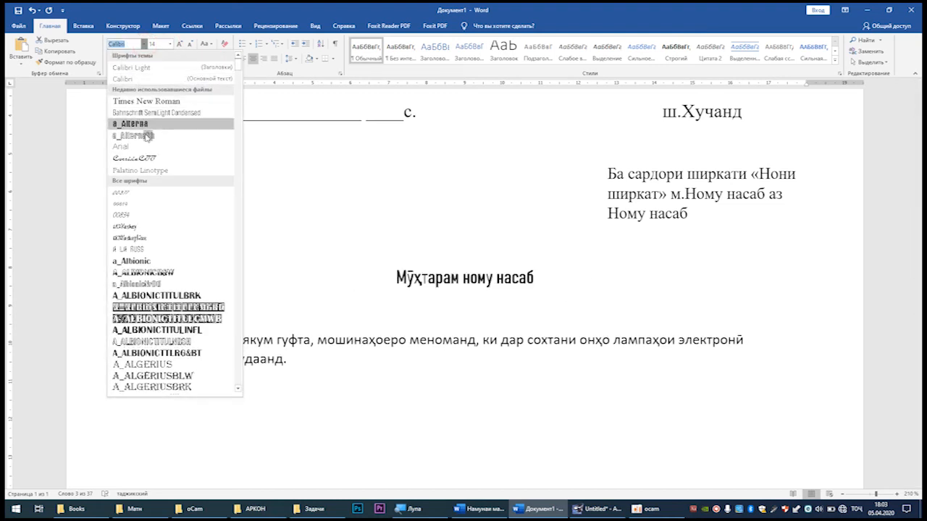
click(166, 102)
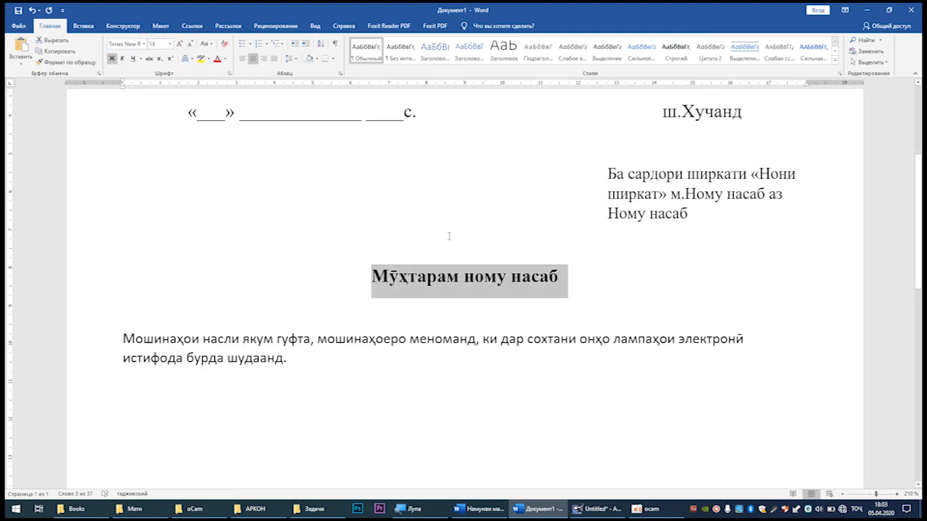
Set the body paragraph "Мошинаҳои насли якум..." in Times New Roman, size 14
click(383, 361)
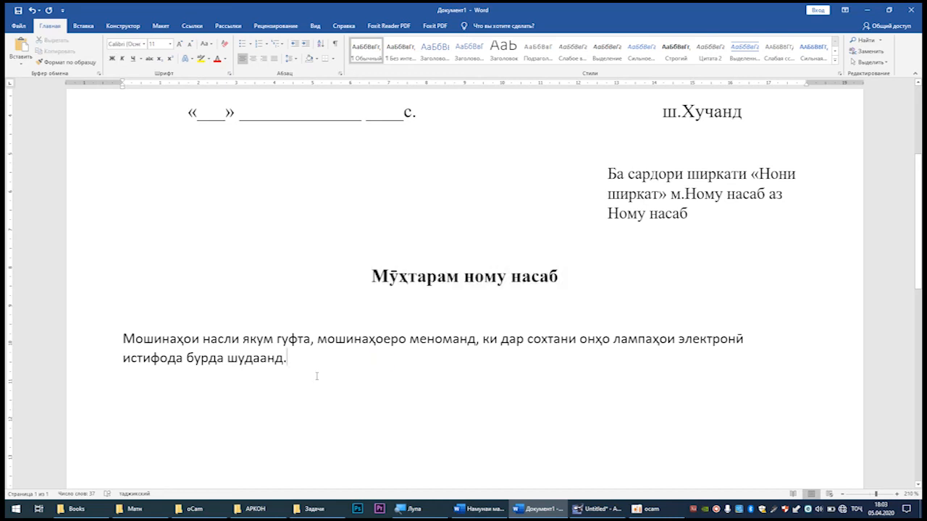
drag(317, 356, 145, 346)
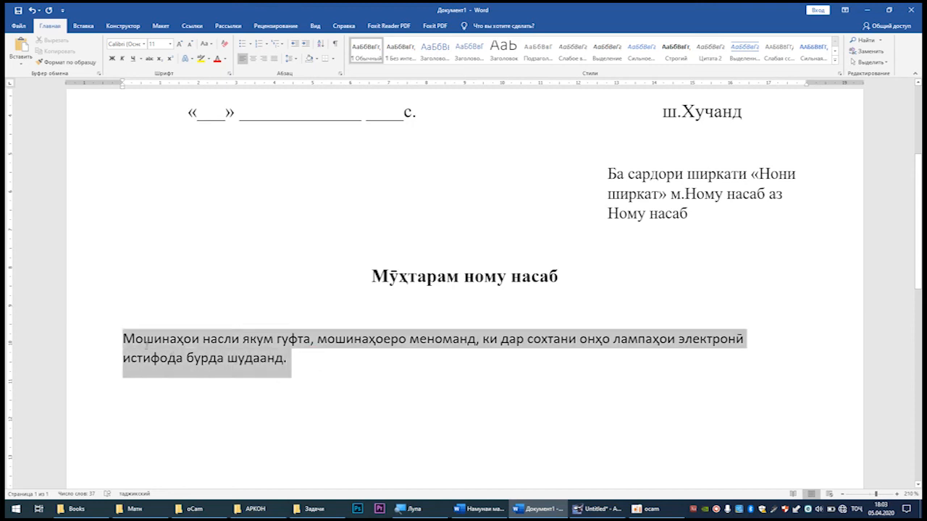
click(172, 44)
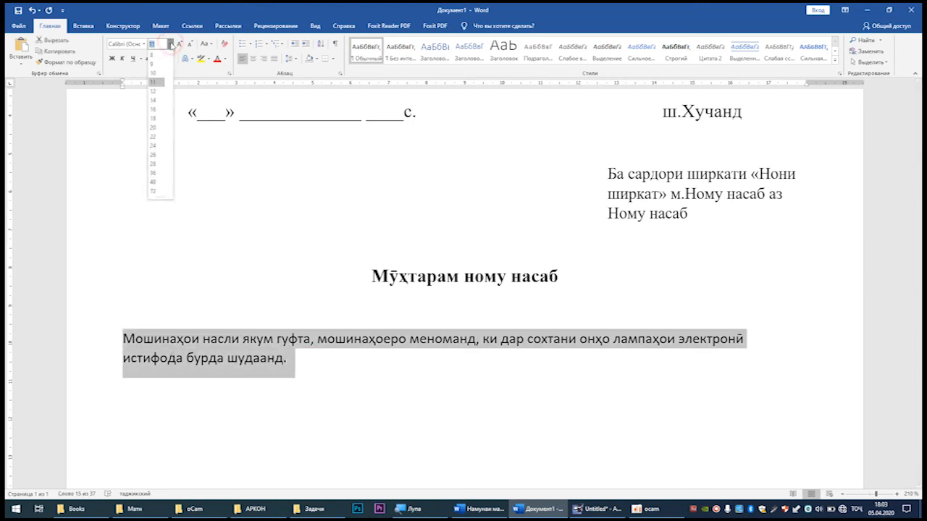
click(160, 100)
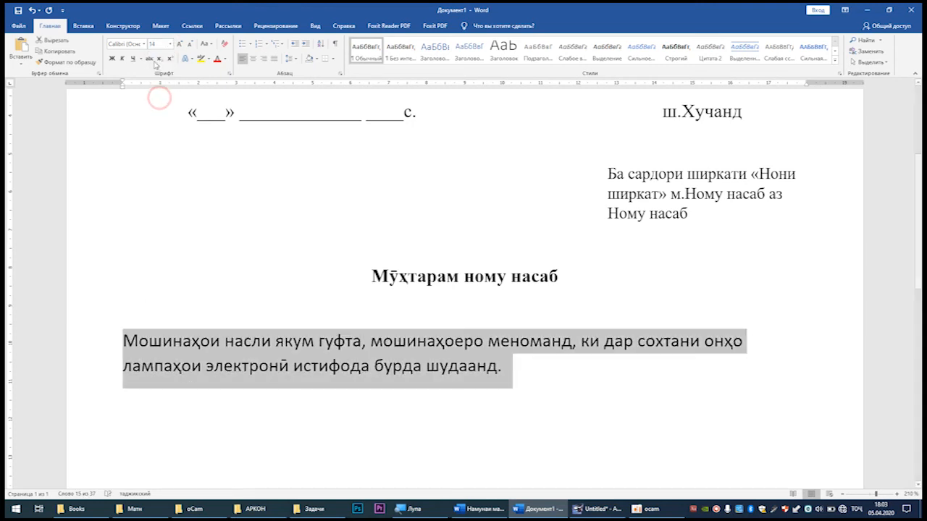
click(144, 44)
click(140, 104)
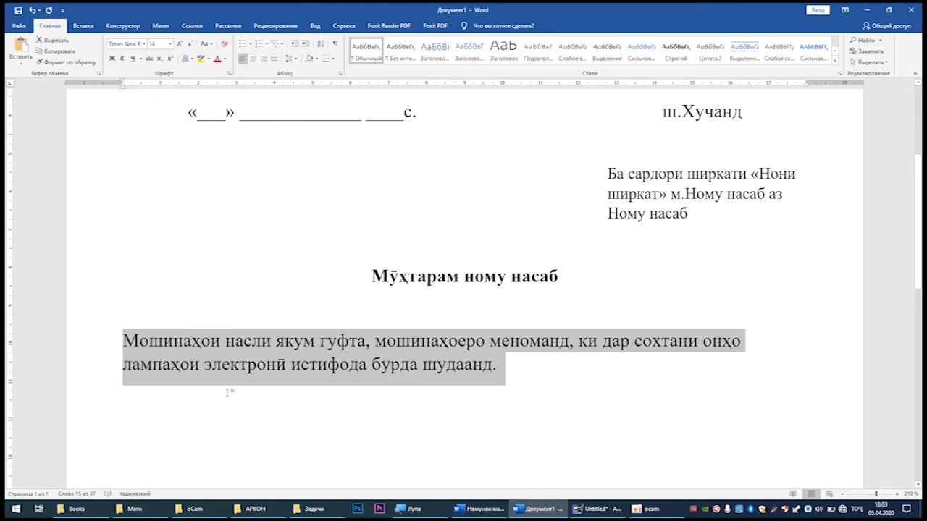
Indent the first line of the body paragraph by about 0.8 cm and look over the whole letter
drag(121, 81, 152, 90)
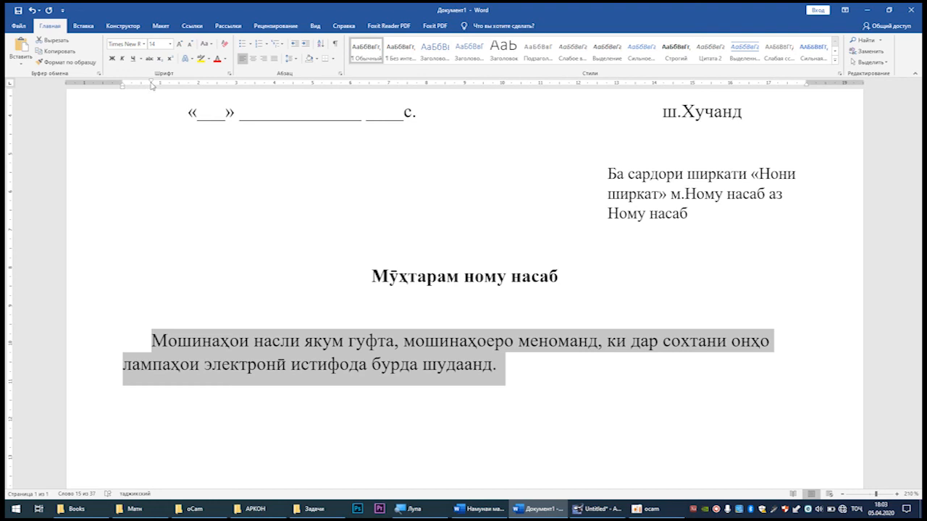
click(572, 292)
scroll(546, 305, up, 3)
scroll(547, 304, down, 3)
scroll(547, 304, down, 4)
scroll(547, 304, up, 7)
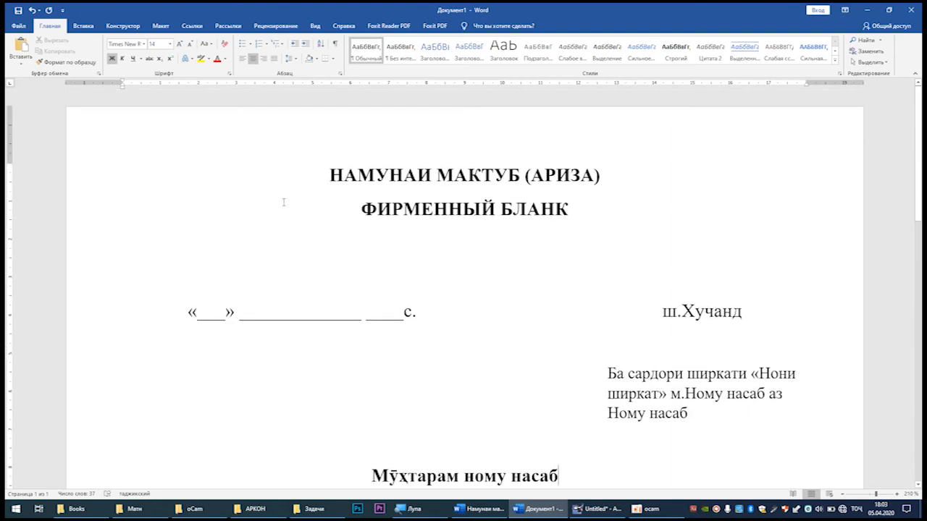
Save the letter as a Word document named "Намуна" in the "Матн" folder on drive Win10 (G:)
click(18, 10)
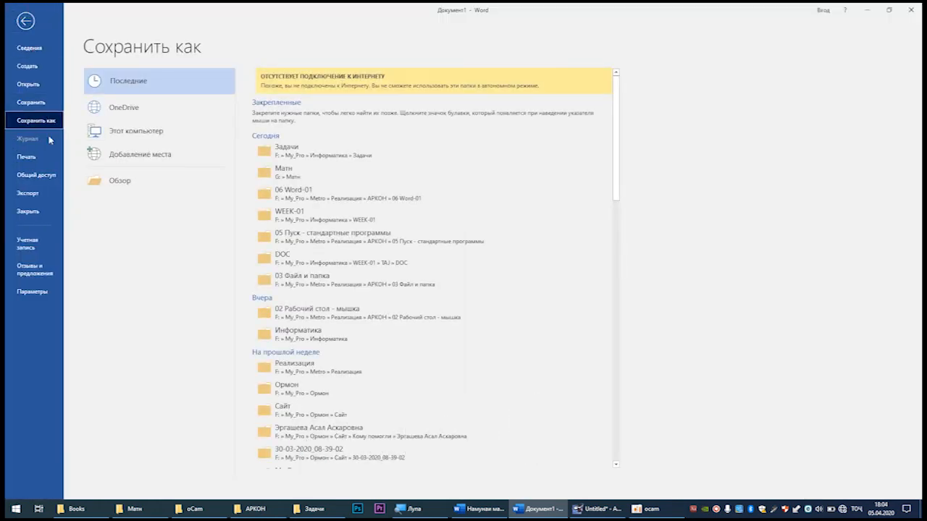
click(105, 181)
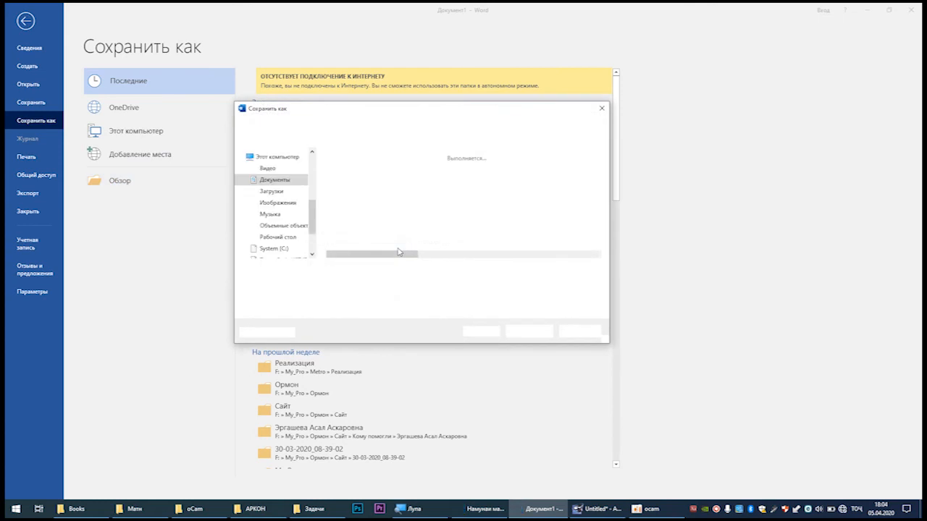
drag(312, 205, 313, 230)
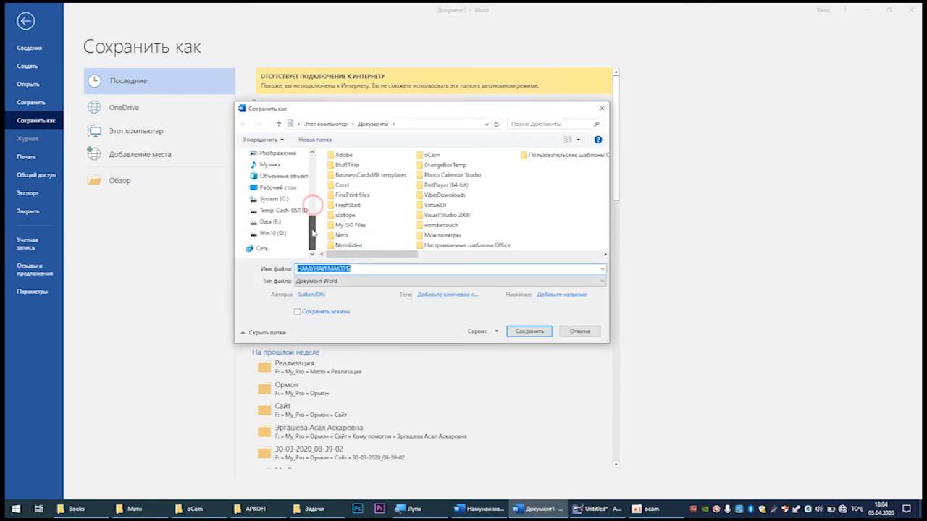
click(272, 233)
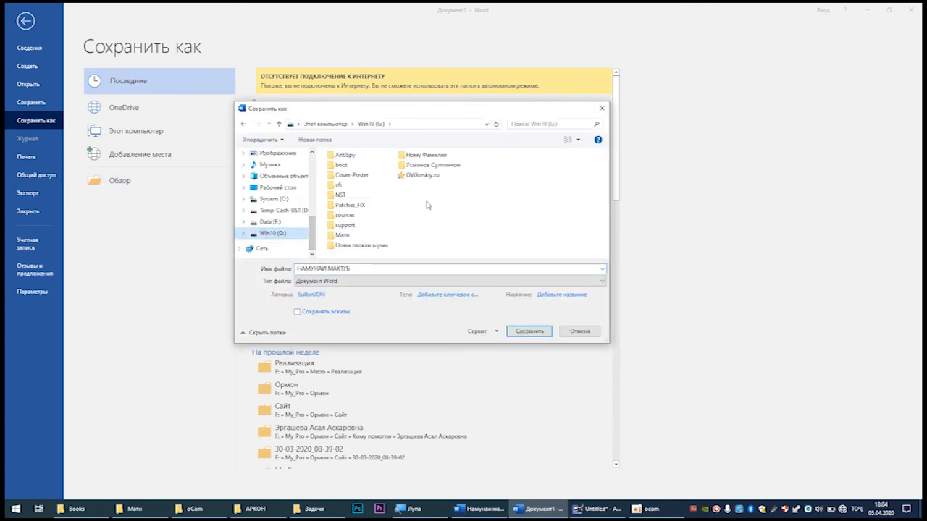
double_click(340, 234)
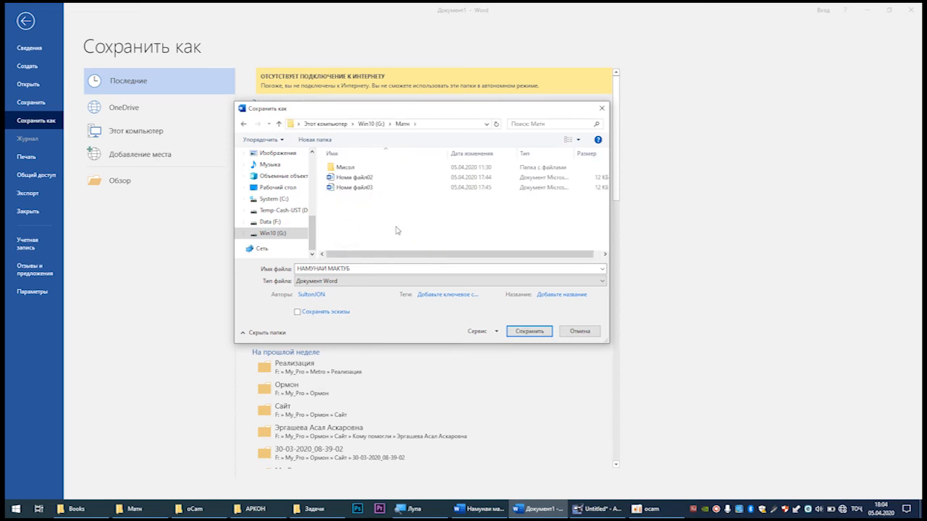
click(384, 267)
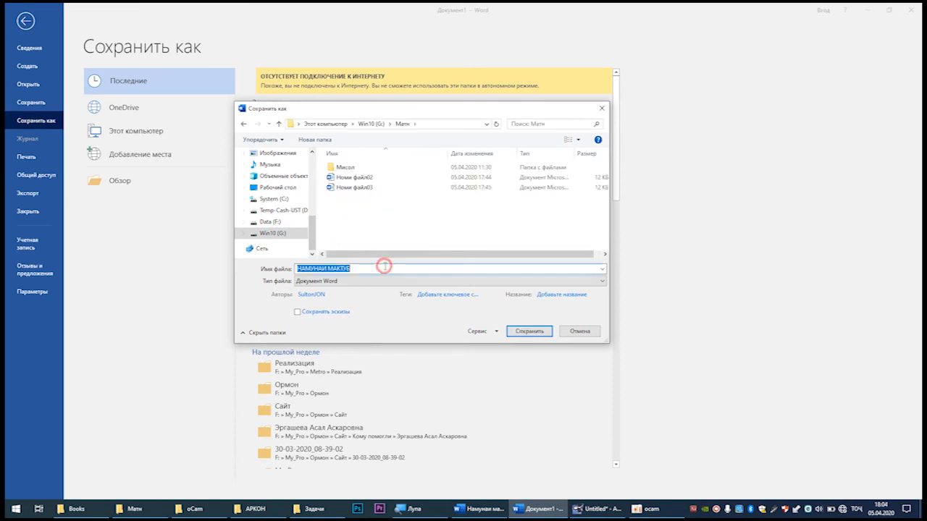
text(Намуна)
click(536, 331)
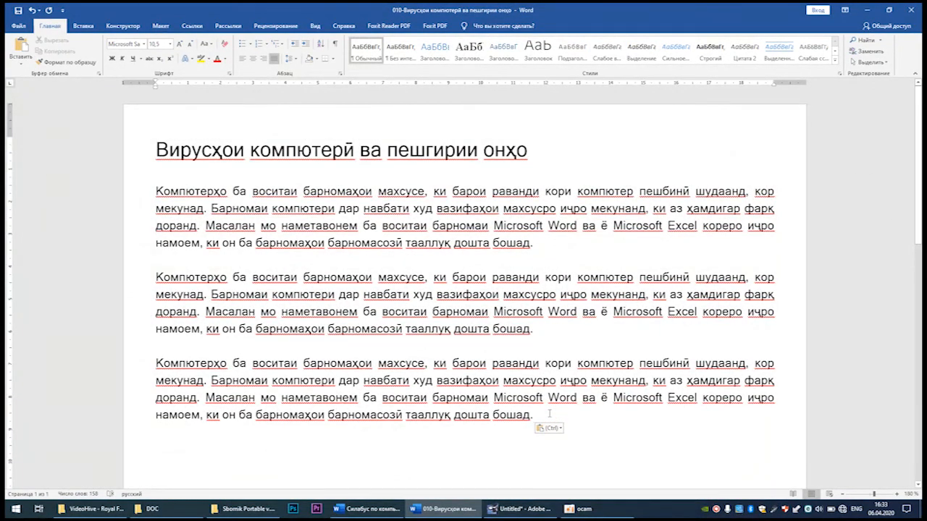
Examine the spacing between lines and between the three body paragraphs in the document about computer viruses
scroll(548, 414, up, 1)
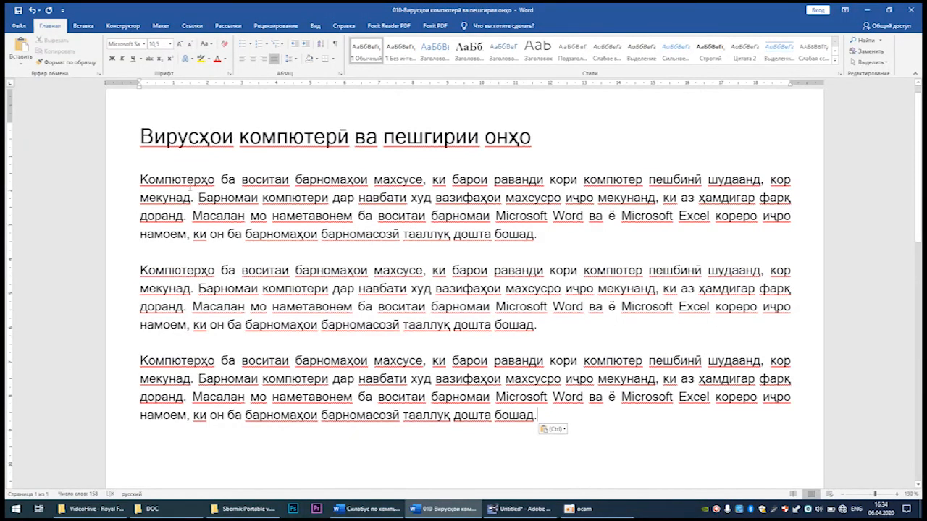
drag(140, 178, 187, 216)
click(166, 241)
scroll(237, 255, up, 1)
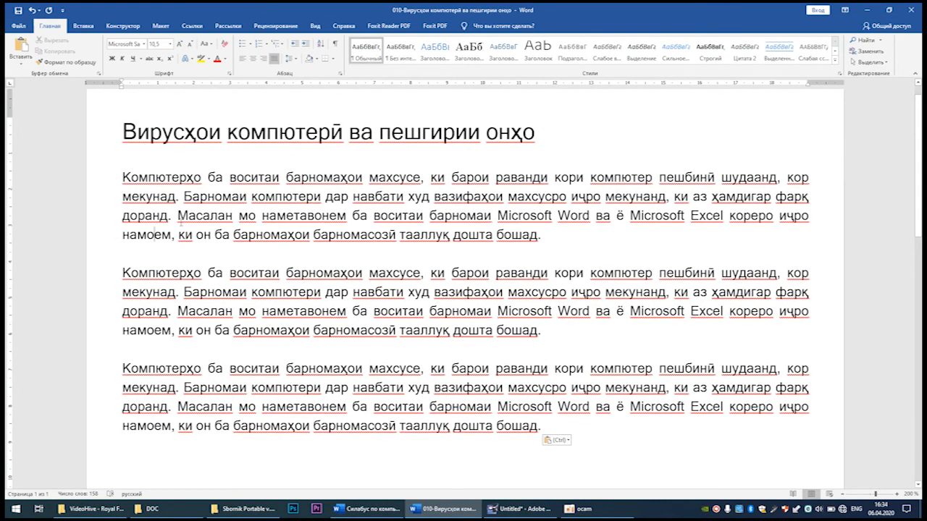
drag(121, 178, 543, 433)
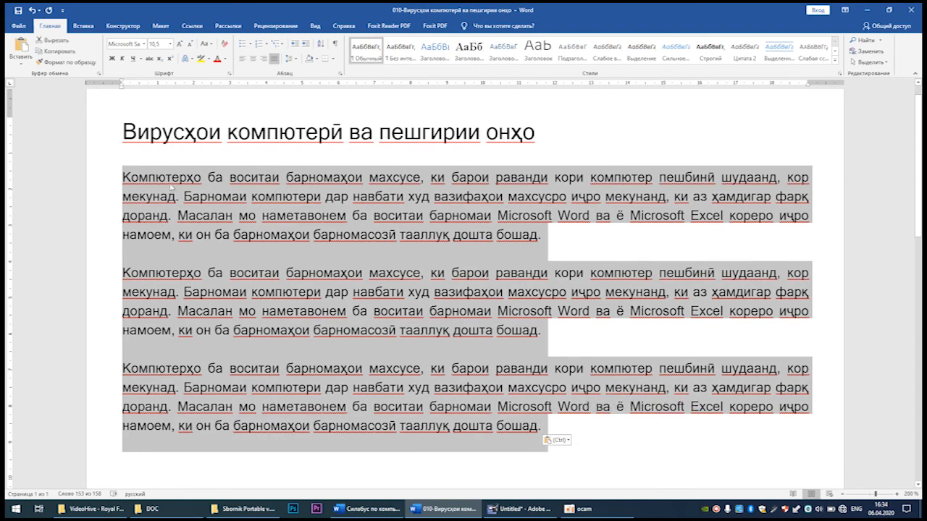
click(165, 215)
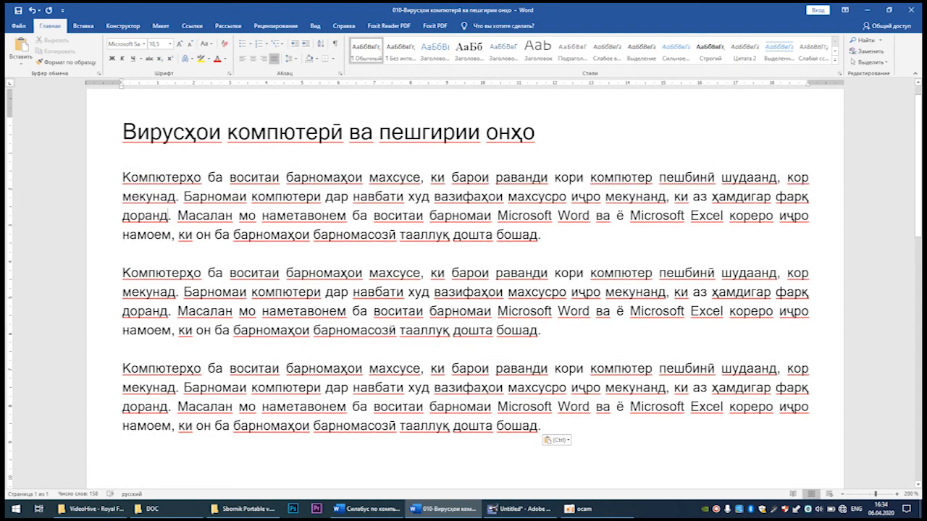
scroll(265, 289, up, 1)
scroll(265, 289, up, 1)
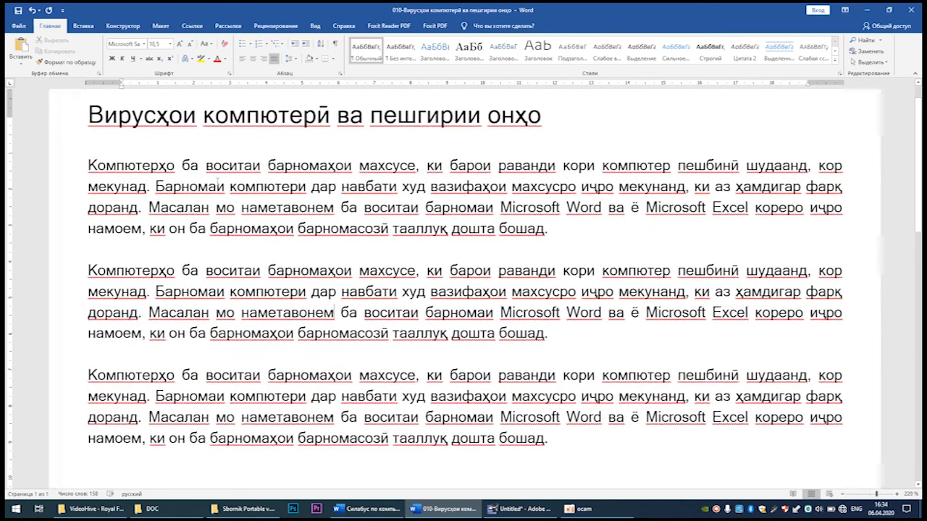
drag(88, 165, 842, 187)
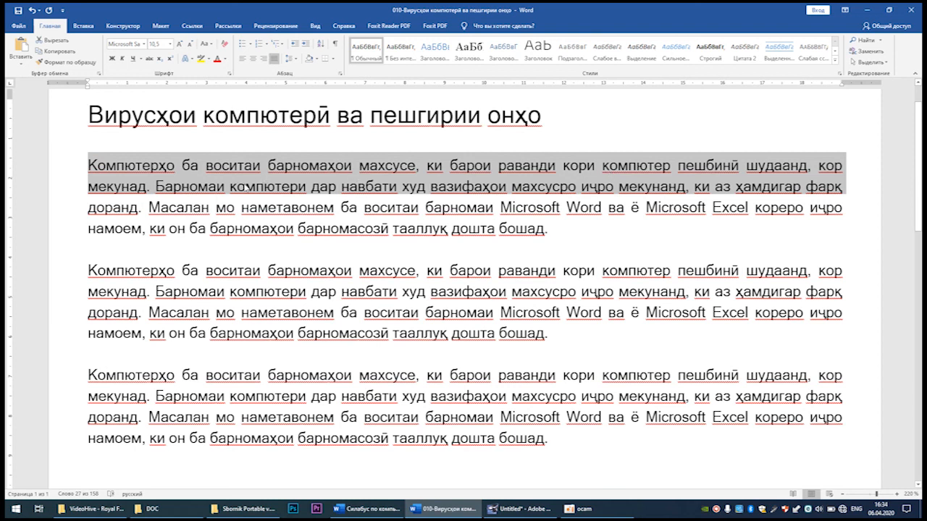
drag(89, 229, 604, 264)
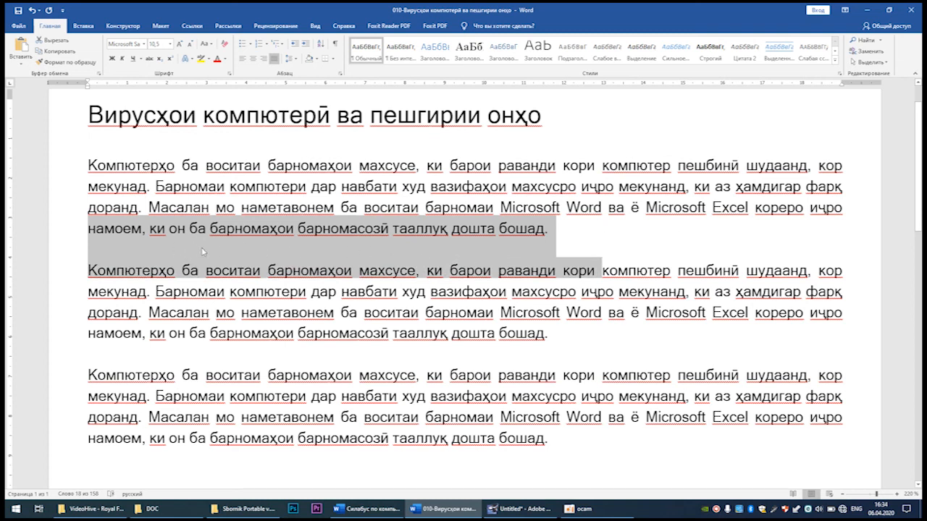
click(496, 247)
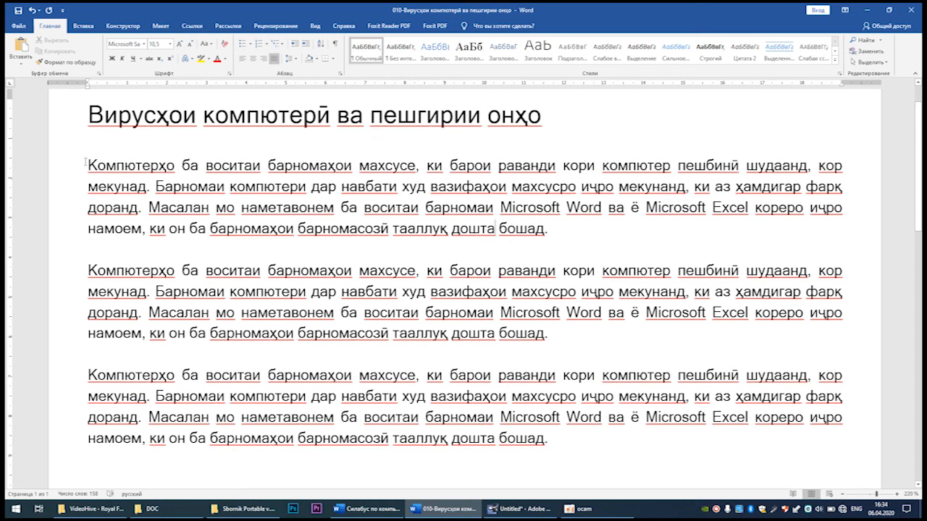
Set the line spacing of all three body paragraphs below the heading to 1,0
drag(86, 162, 583, 447)
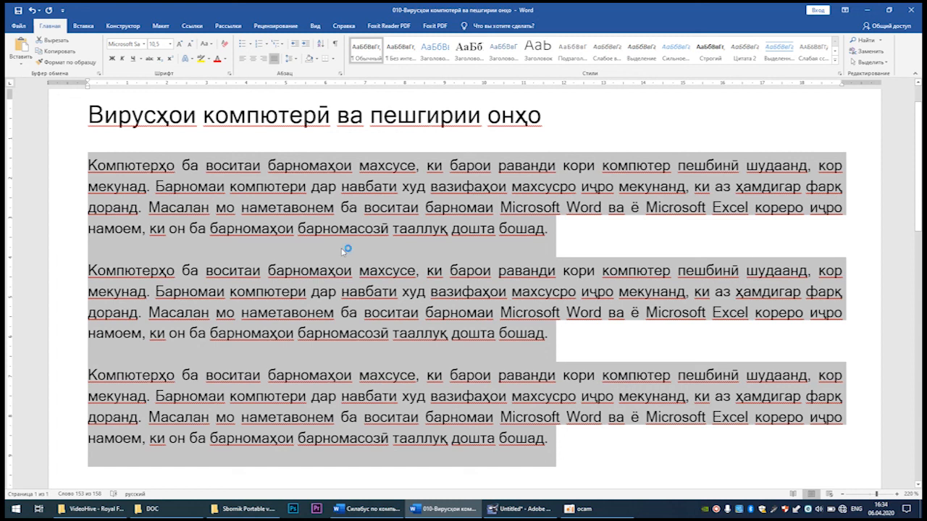
key(super+plus)
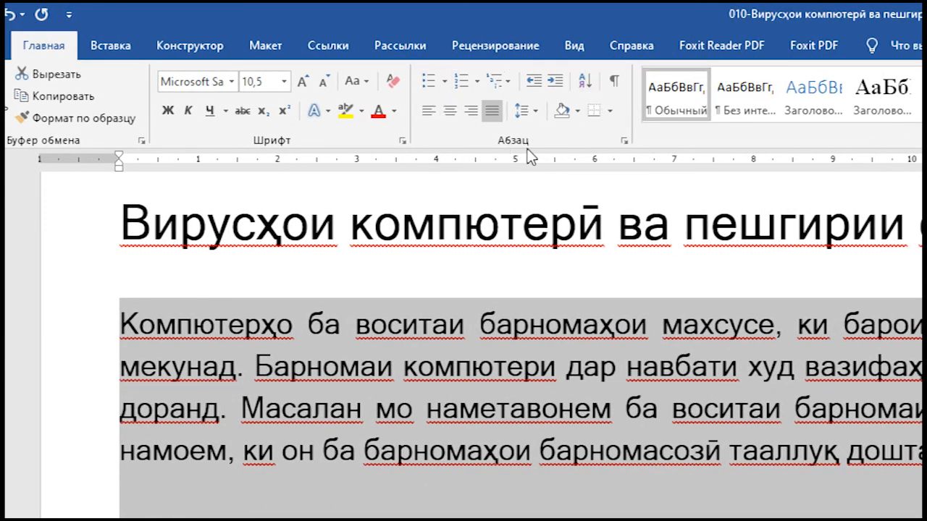
click(537, 111)
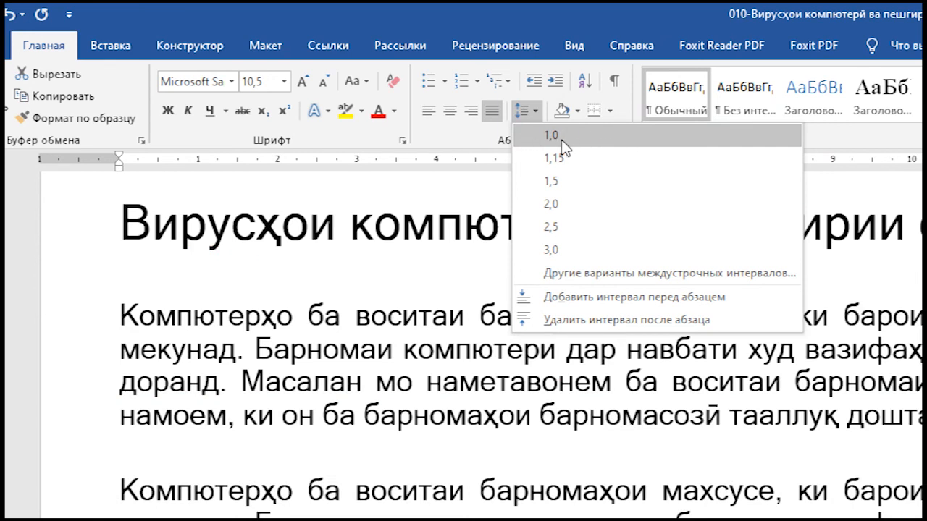
click(554, 136)
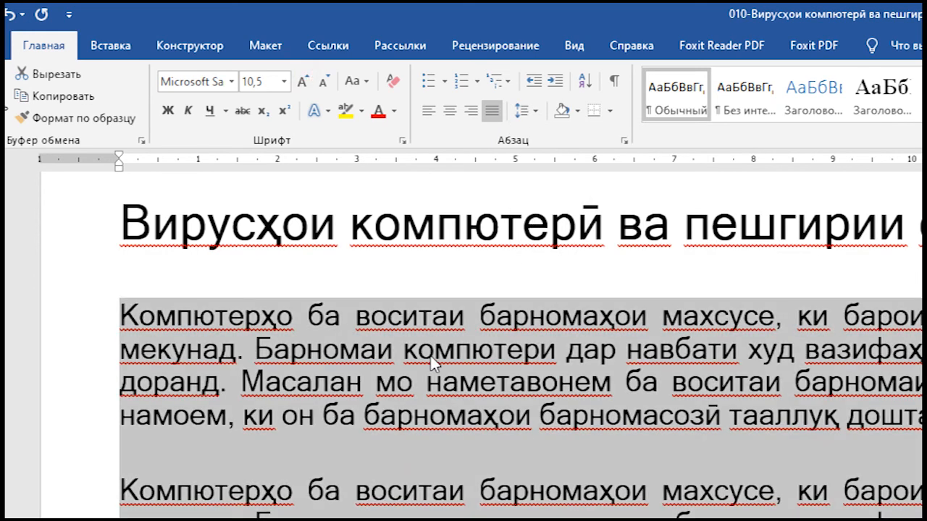
scroll(533, 308, down, 2)
click(525, 110)
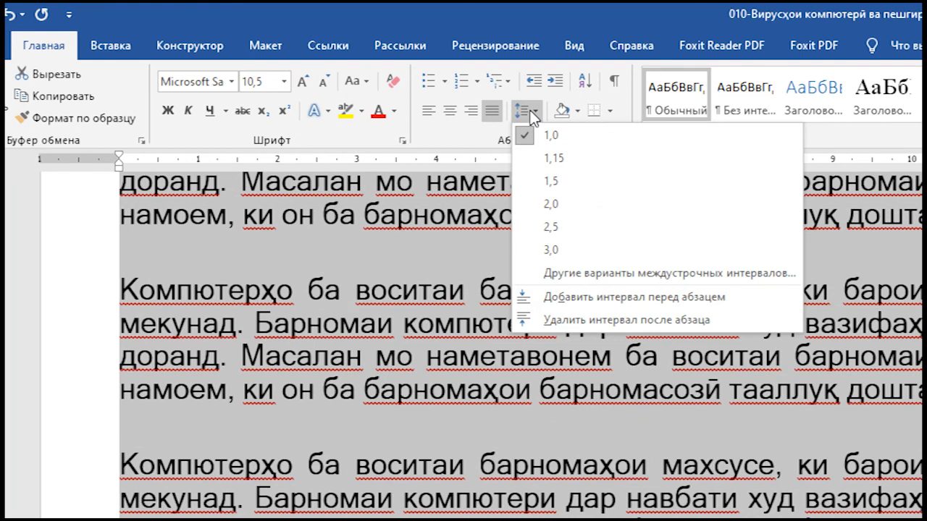
click(553, 6)
scroll(462, 301, up, 3)
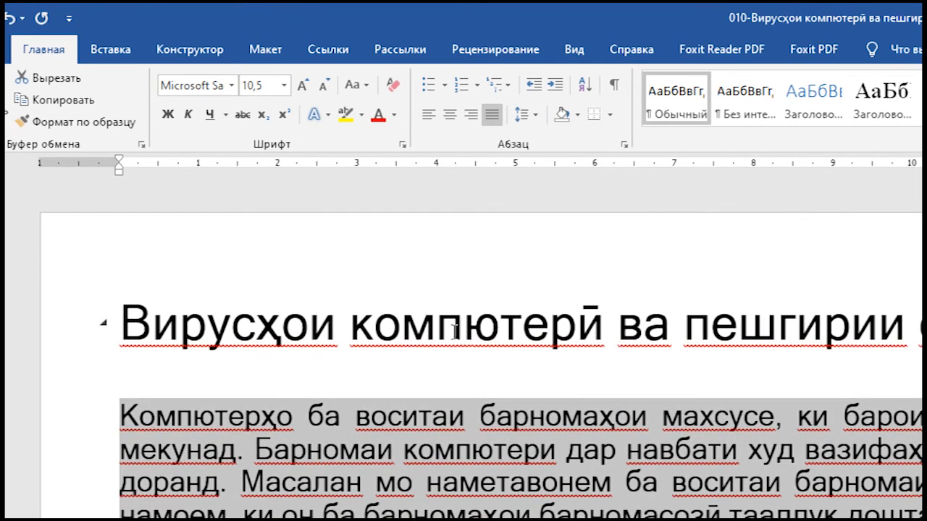
scroll(471, 329, down, 1)
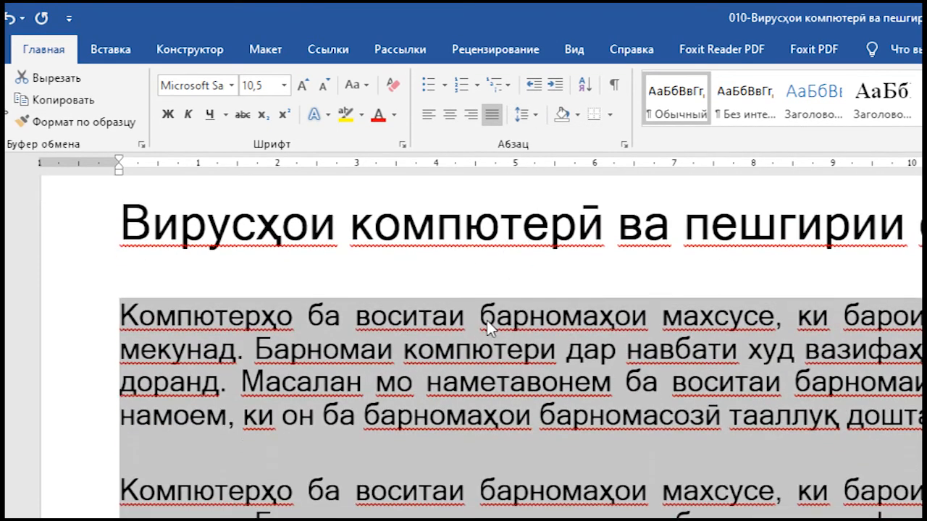
click(536, 121)
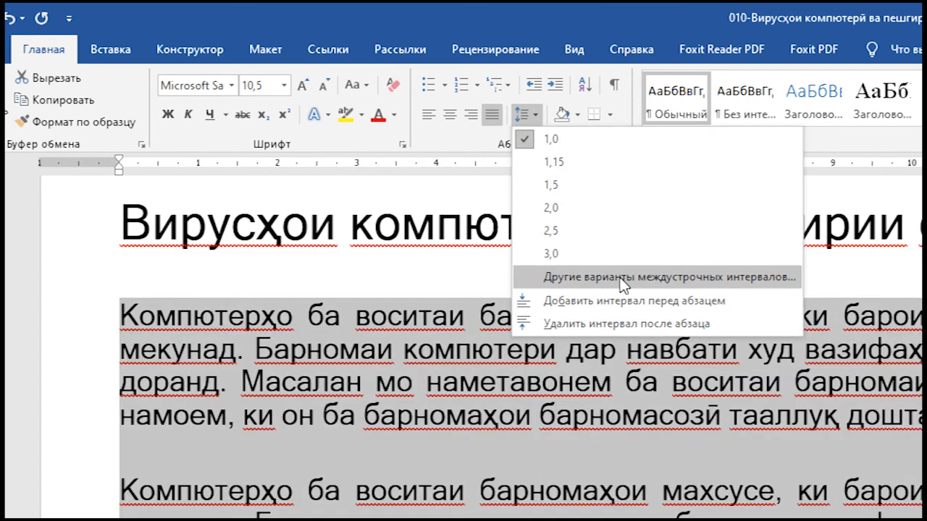
click(621, 282)
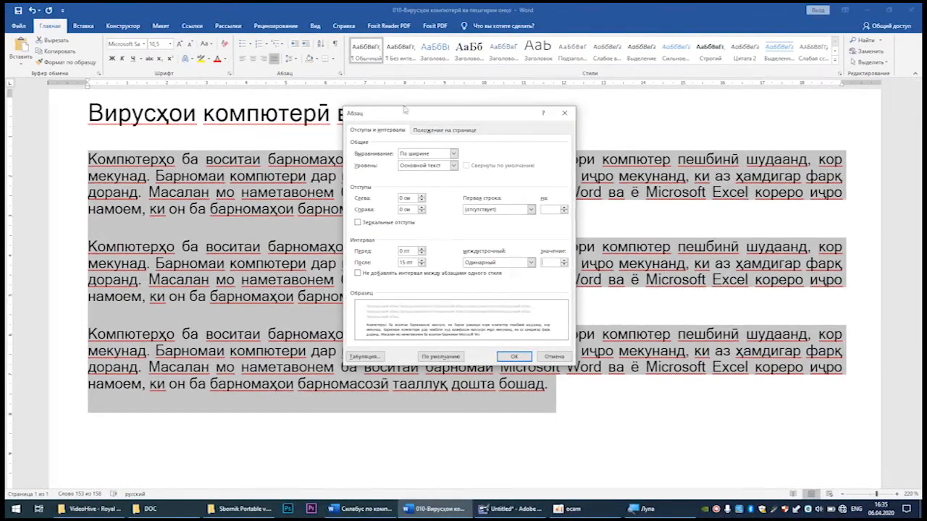
drag(397, 119, 428, 128)
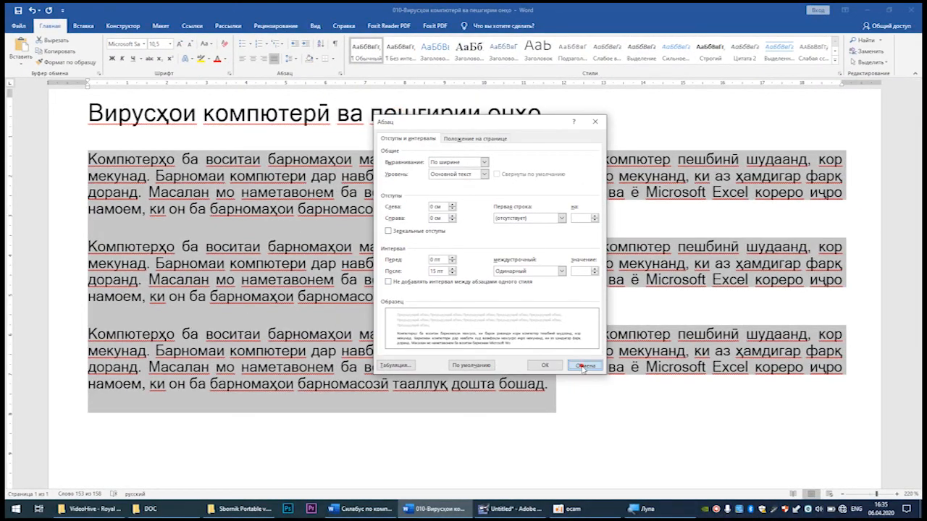
click(584, 365)
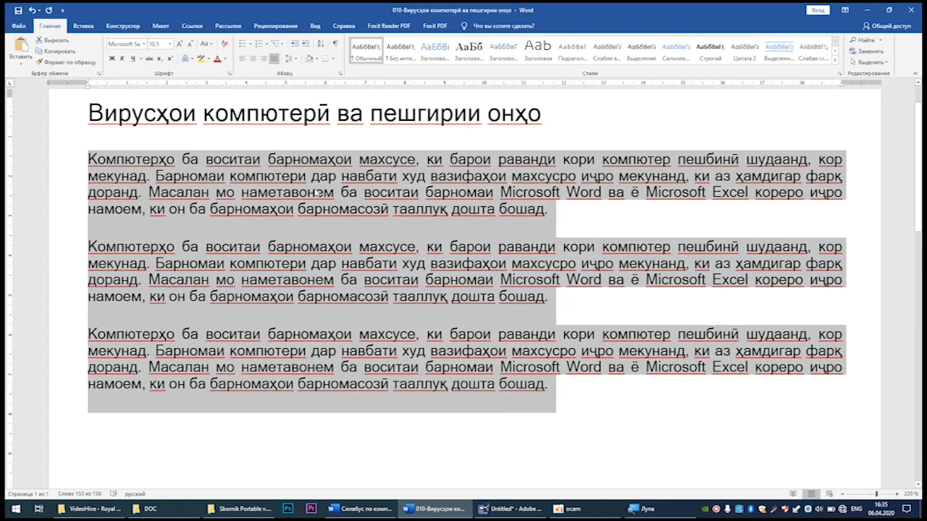
Set the spacing after the three selected body paragraphs to 0 and choose single (Одинарный) line spacing in their paragraph settings
right_click(319, 192)
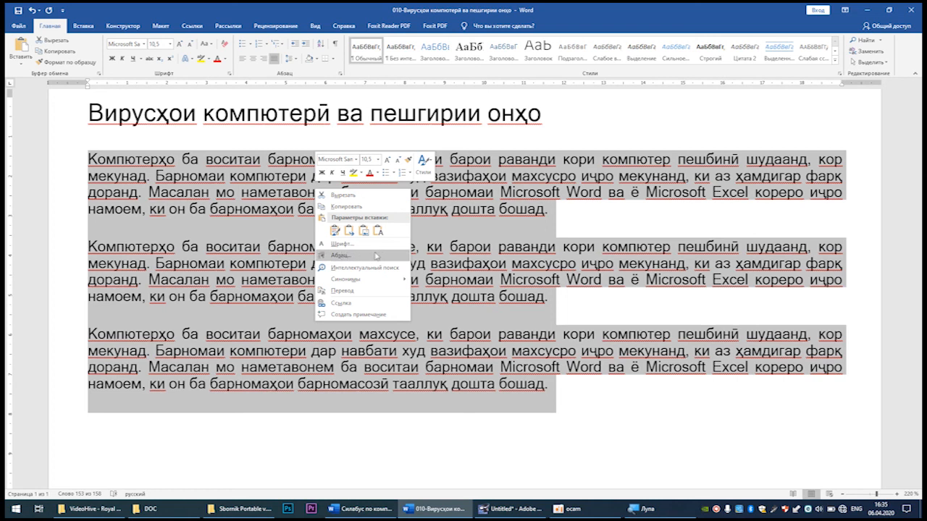
click(336, 256)
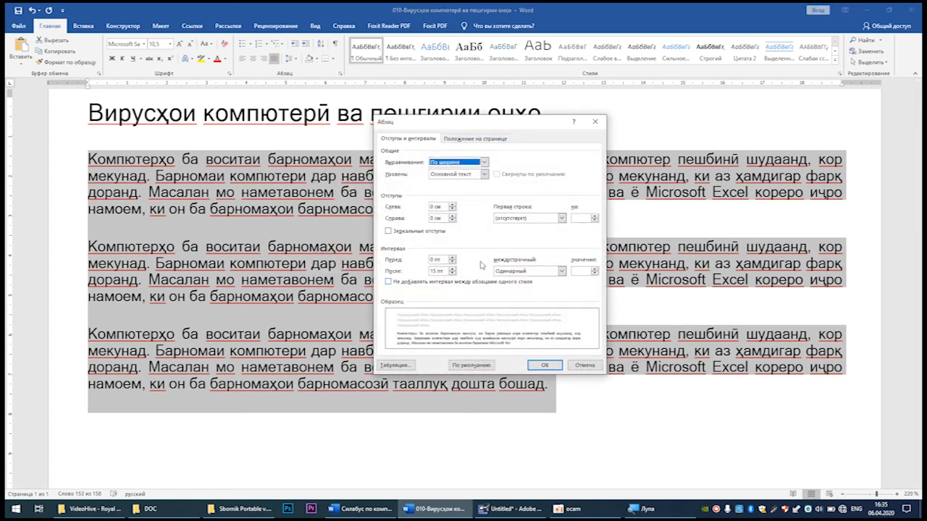
drag(507, 124, 547, 172)
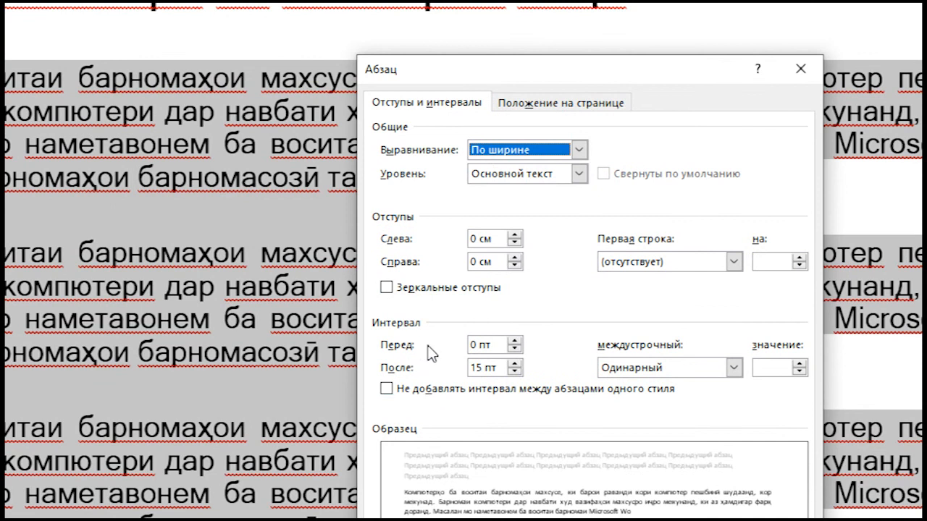
click(472, 345)
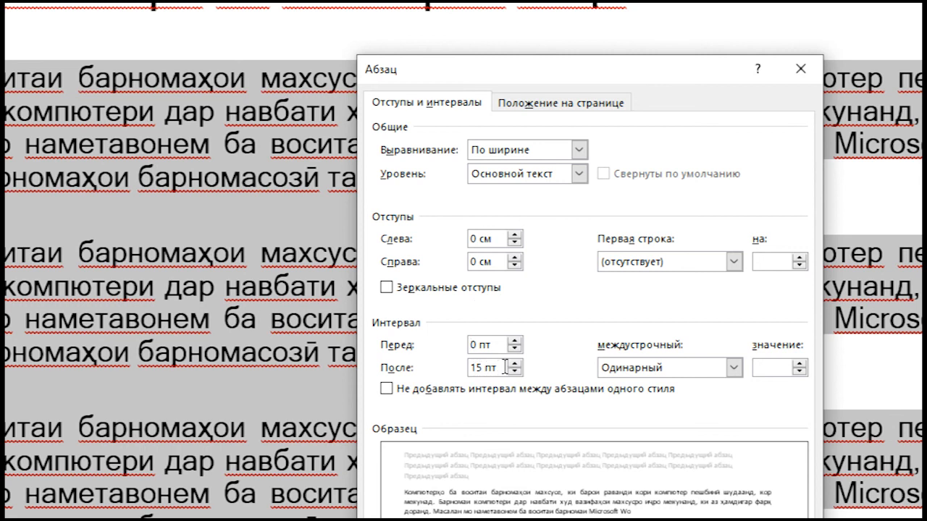
drag(505, 367, 469, 368)
text(0)
click(497, 341)
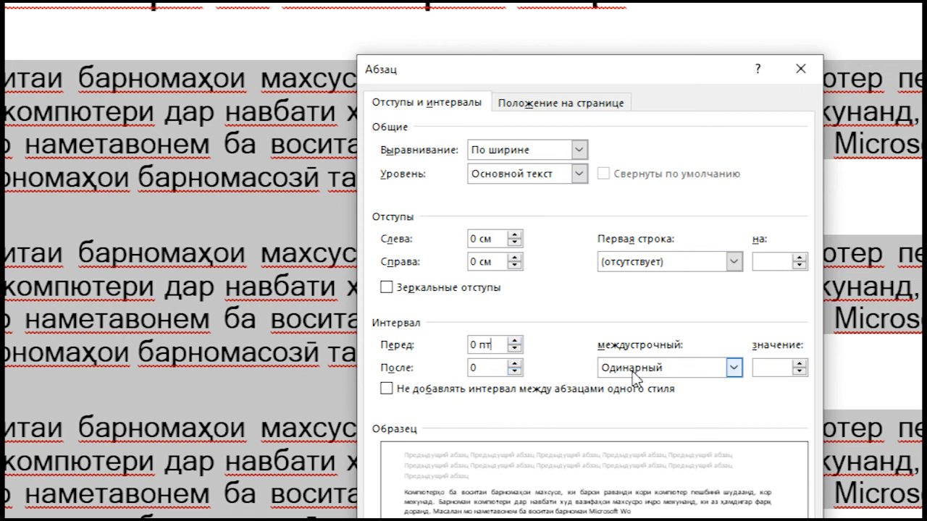
click(735, 368)
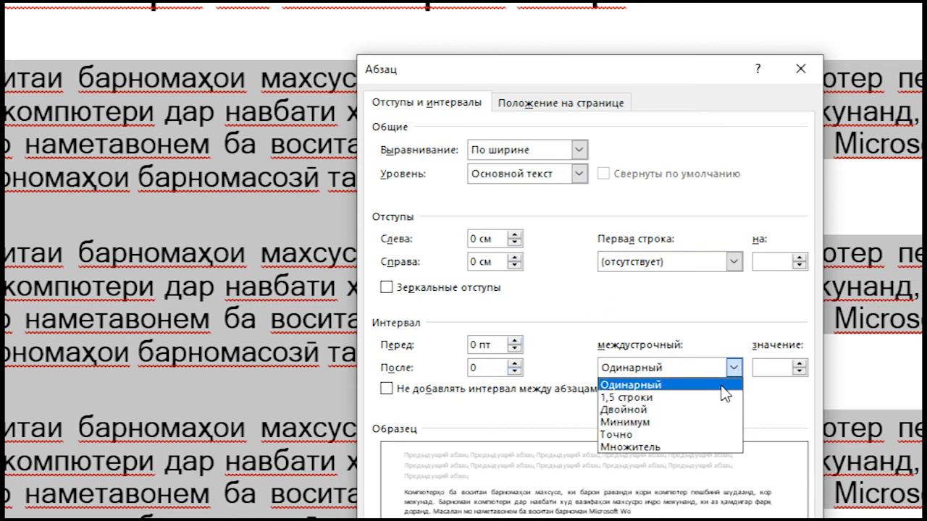
click(724, 384)
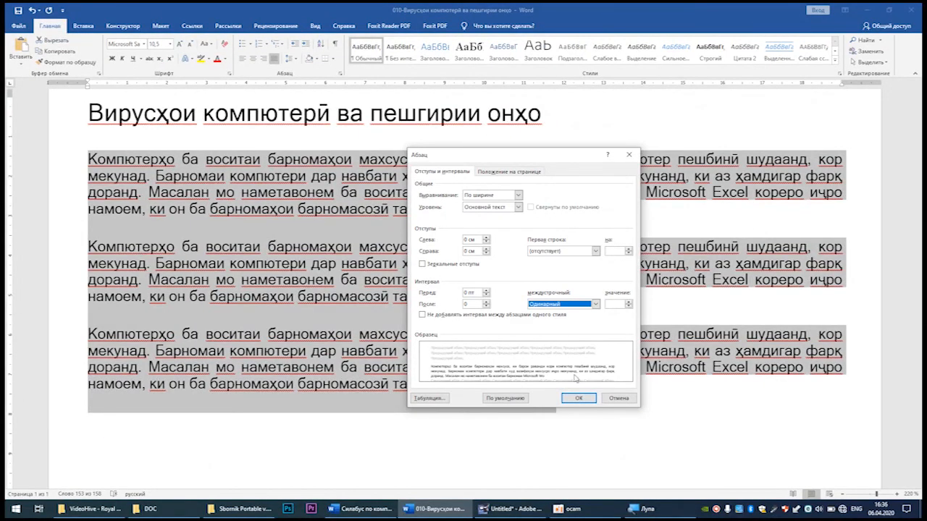
click(579, 399)
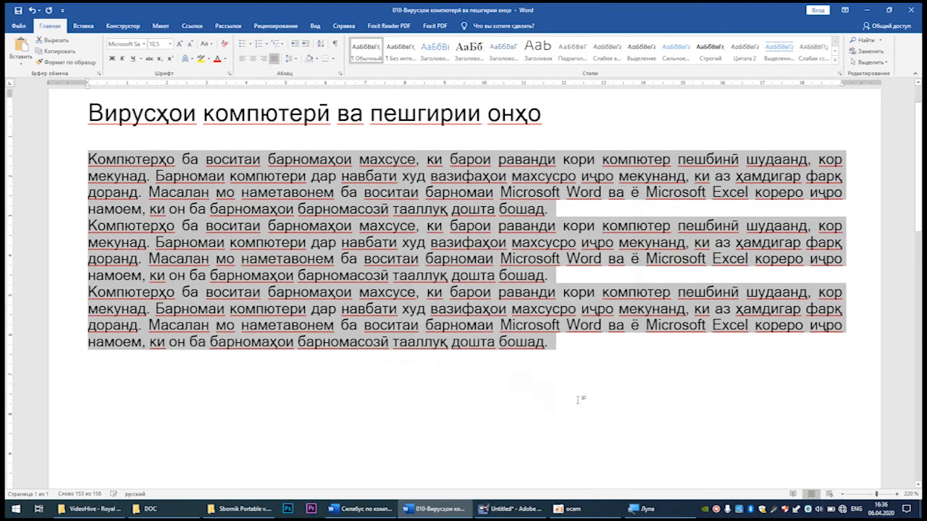
scroll(536, 280, up, 1)
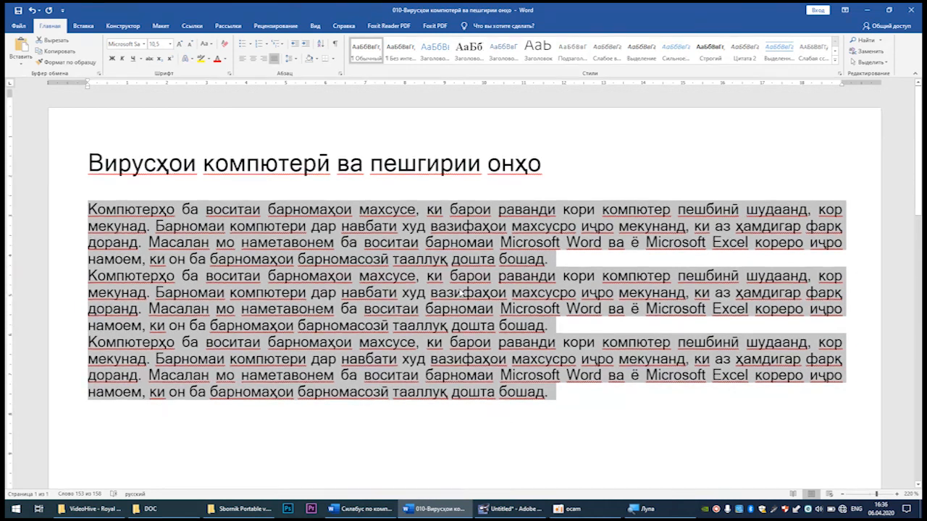
scroll(486, 283, down, 1)
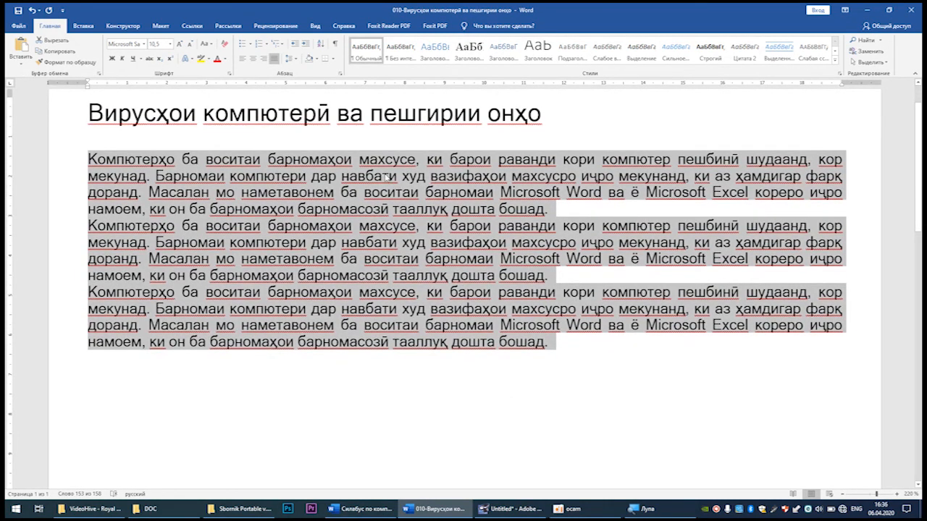
Try a line spacing of 2,0 on the three body paragraphs, return it to 1,0 and deselect the text
click(292, 58)
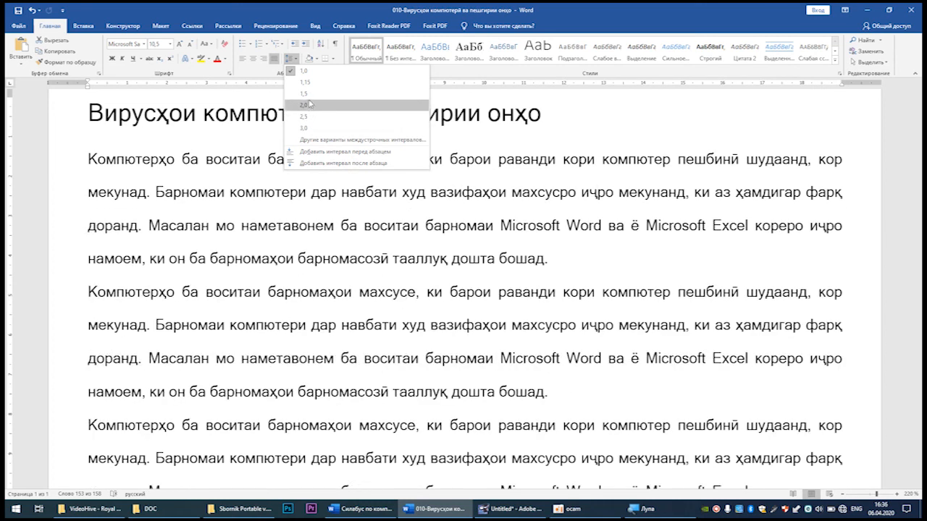
click(312, 106)
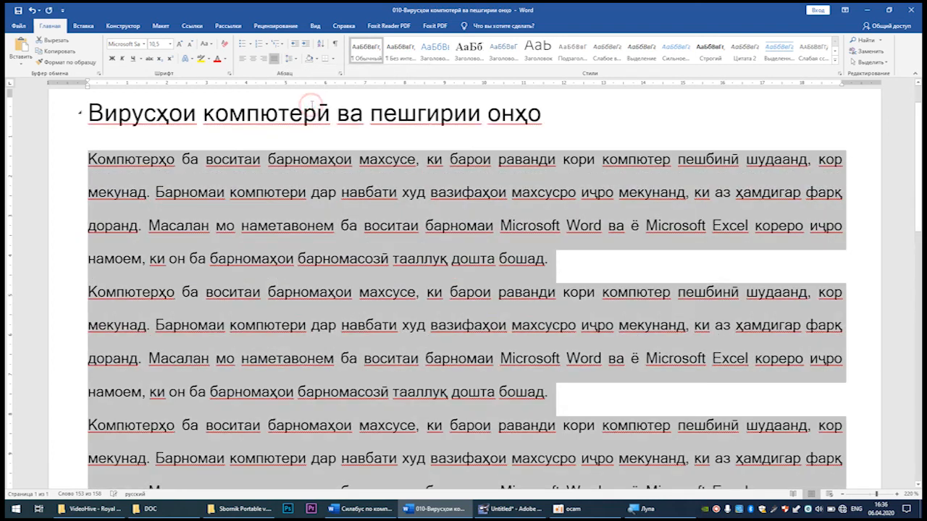
click(290, 58)
click(302, 71)
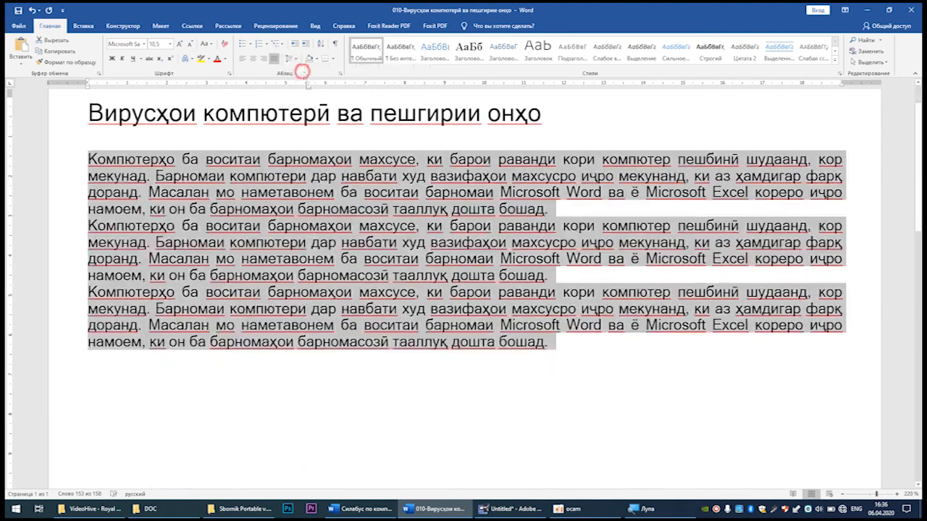
click(408, 221)
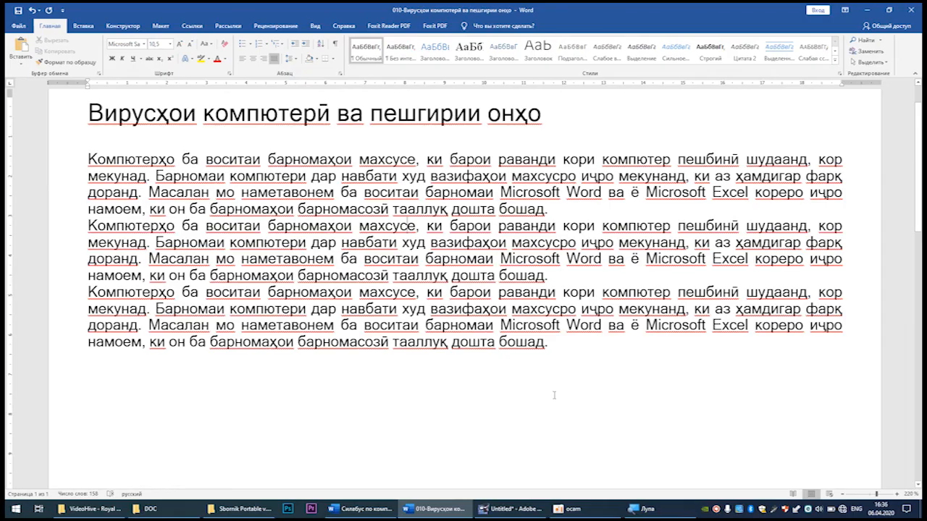